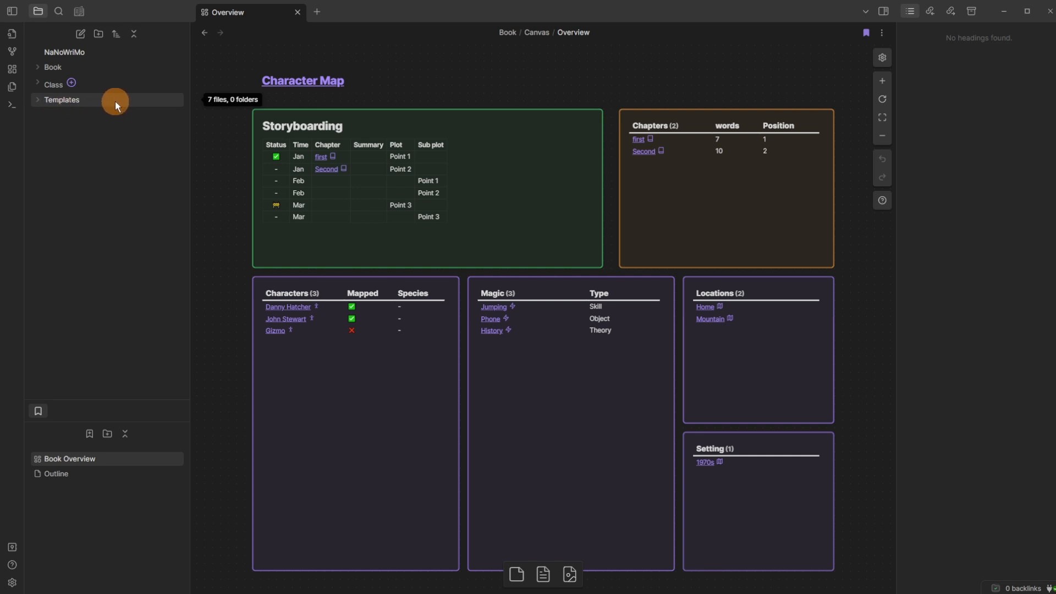
Step: Look through the contents of the Templates and Class folders in the vault
{"action": "left_click", "coordinate": [49, 101]}
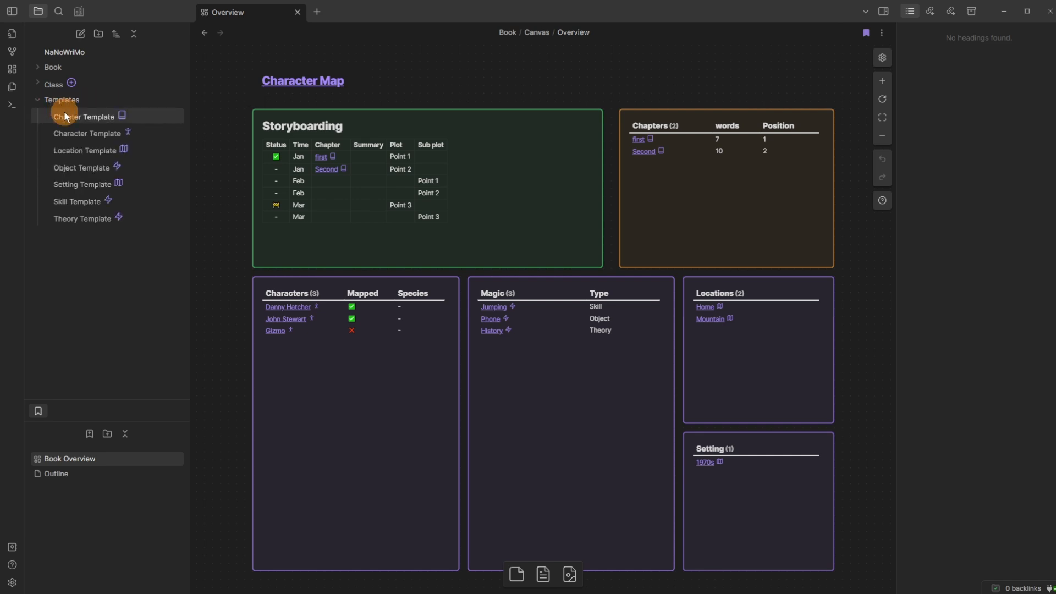
{"action": "left_click", "coordinate": [51, 101]}
{"action": "left_click", "coordinate": [49, 84]}
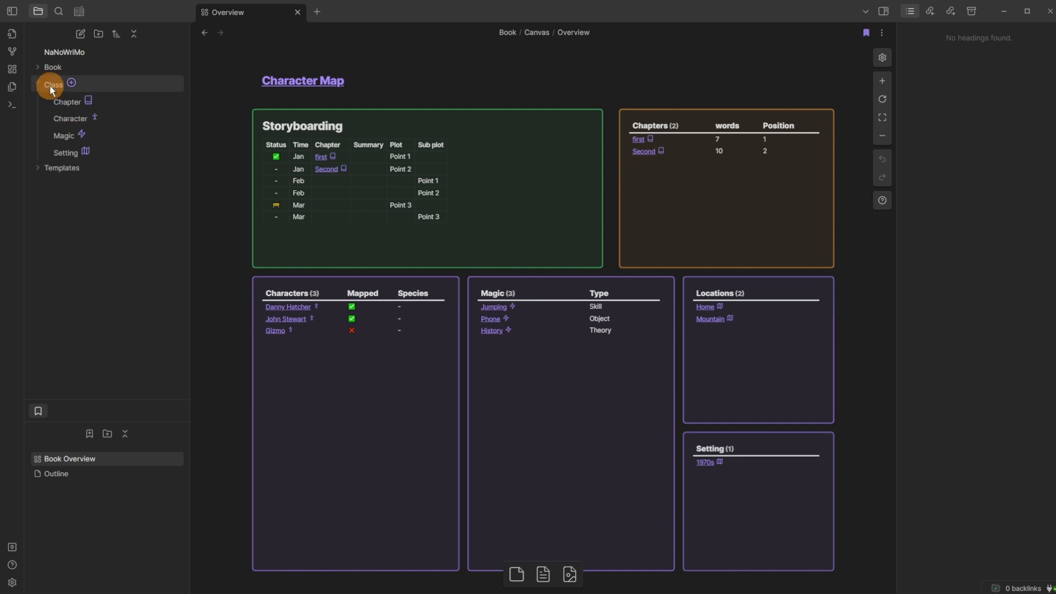
{"action": "left_click", "coordinate": [49, 84]}
{"action": "left_click", "coordinate": [49, 70]}
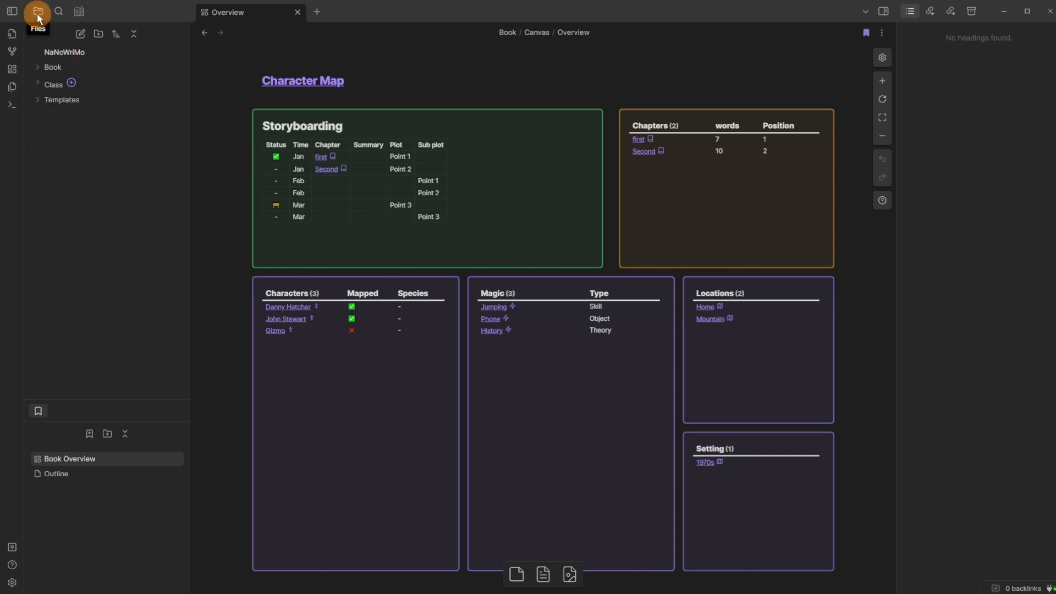
Step: View the vault search and its search options, alternating with the file list
{"action": "left_click", "coordinate": [58, 12]}
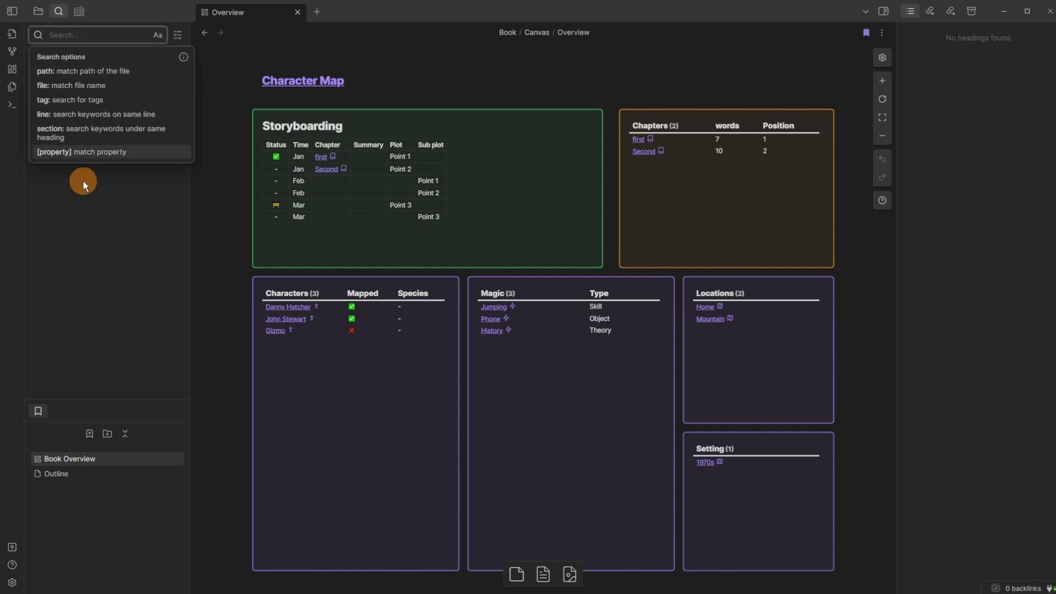
{"action": "left_click", "coordinate": [74, 250]}
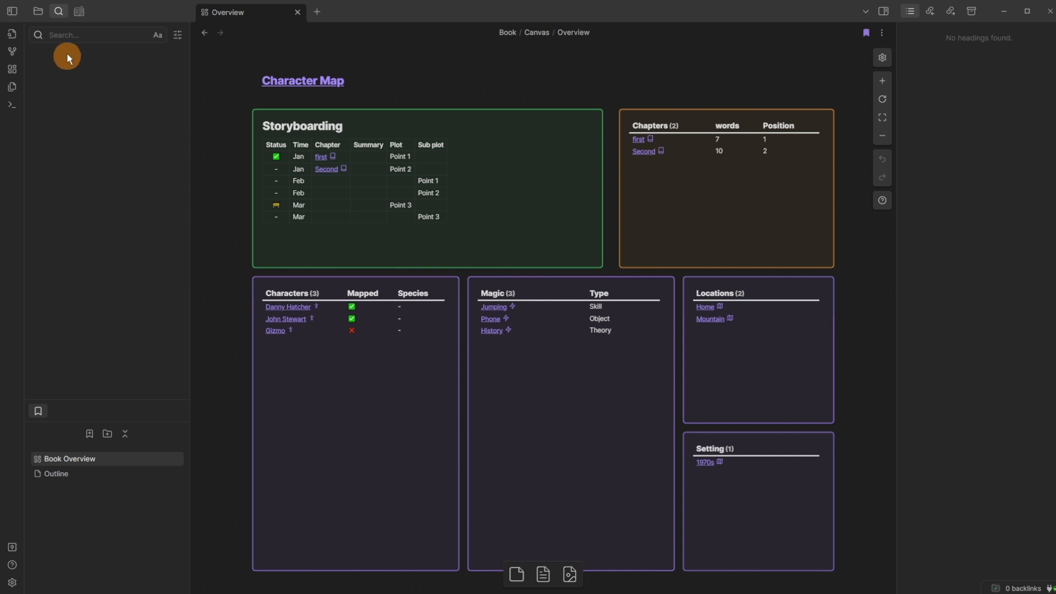
{"action": "left_click", "coordinate": [38, 11]}
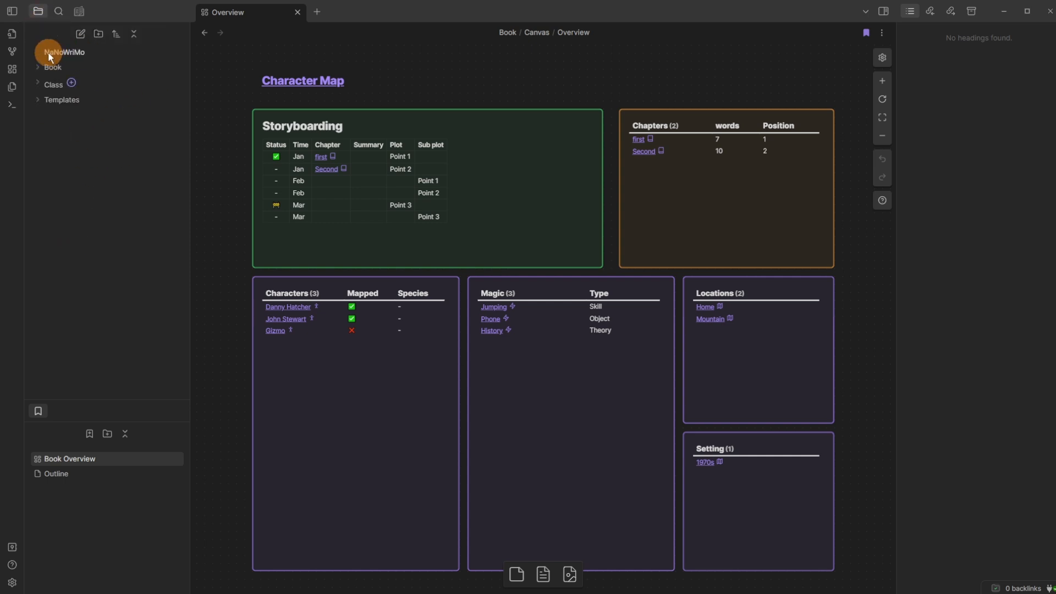
{"action": "left_click", "coordinate": [62, 16]}
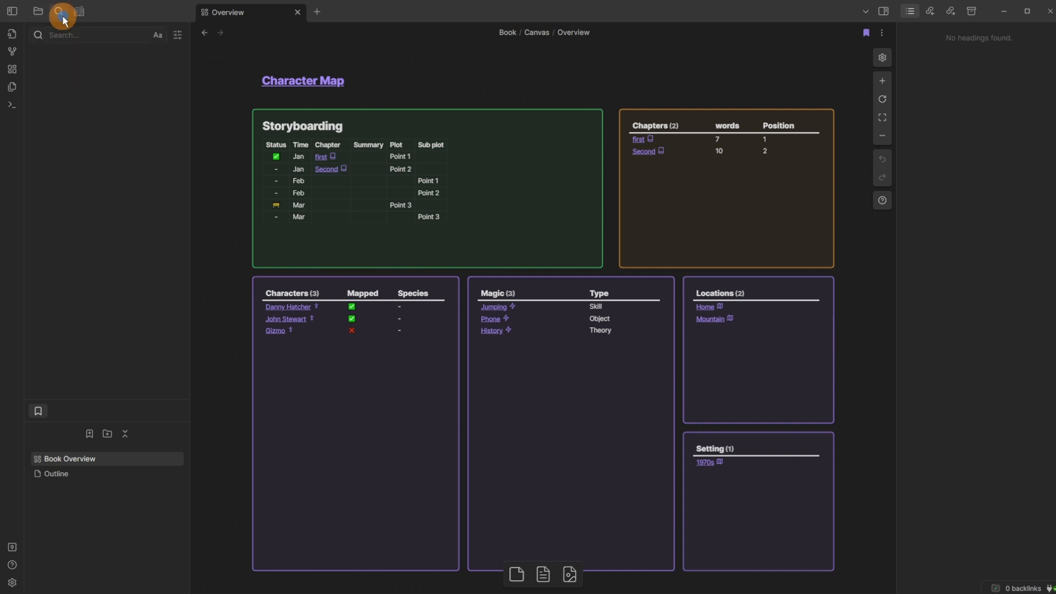
{"action": "left_click", "coordinate": [110, 265]}
Step: Open the bookmarked Outline note and jump to its Plot notes and Storyboarding headings
{"action": "left_click", "coordinate": [53, 476]}
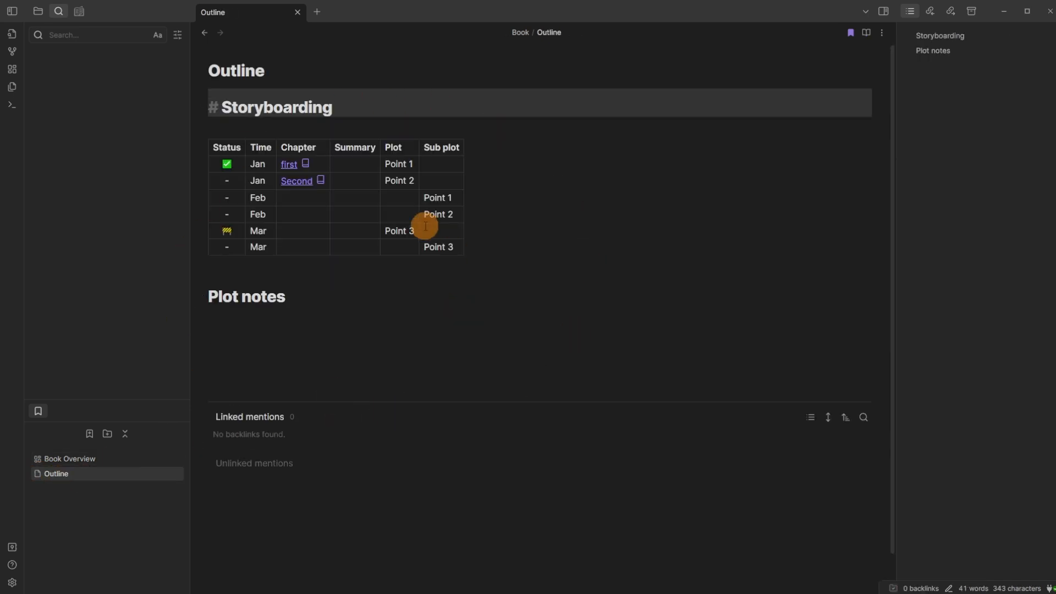
{"action": "left_click", "coordinate": [319, 326]}
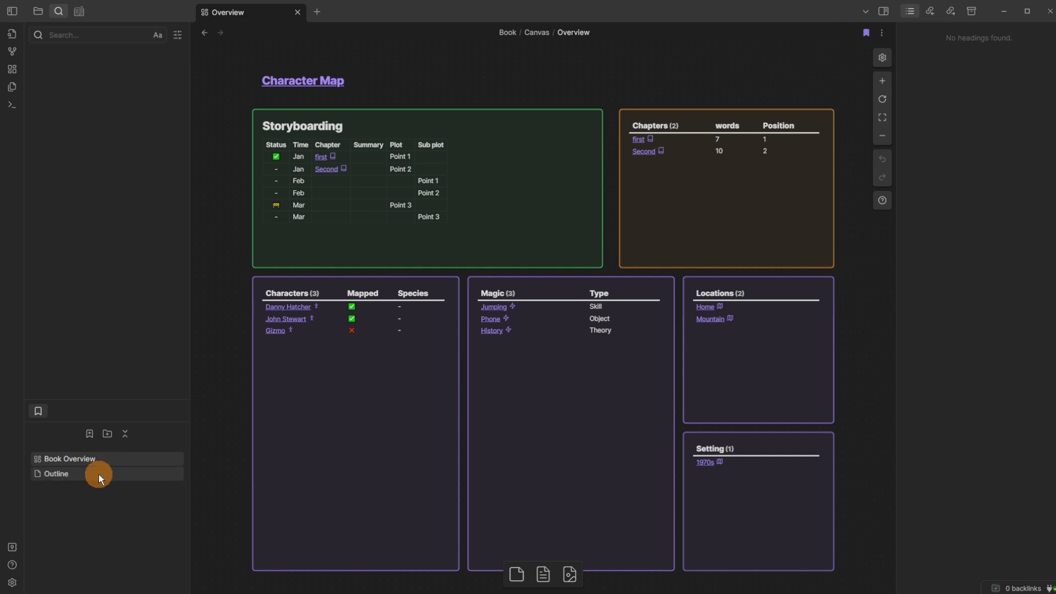
{"action": "left_click", "coordinate": [100, 476]}
{"action": "left_click", "coordinate": [339, 296]}
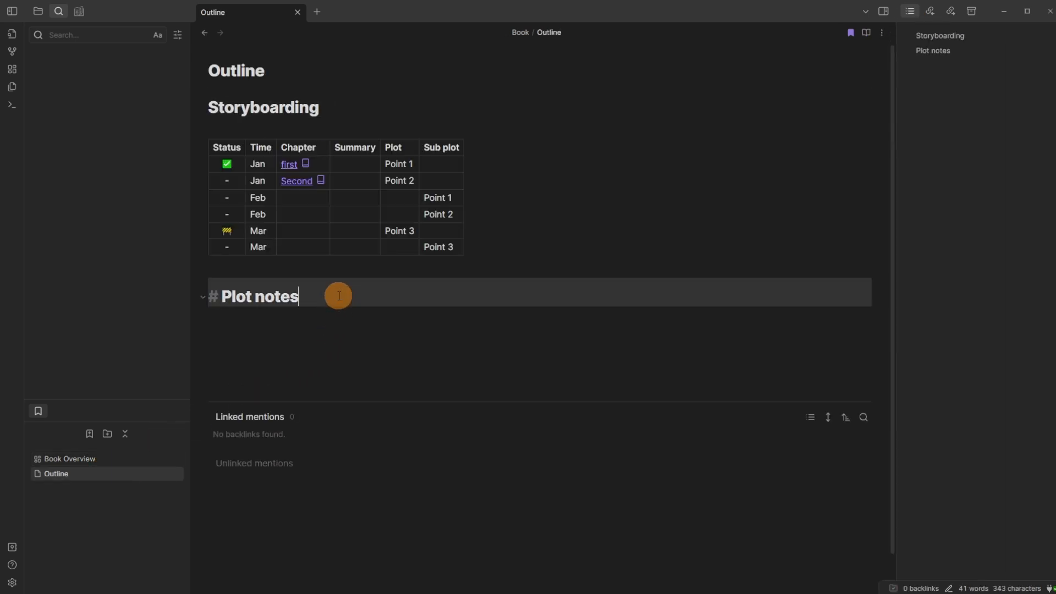
{"action": "left_click", "coordinate": [934, 51]}
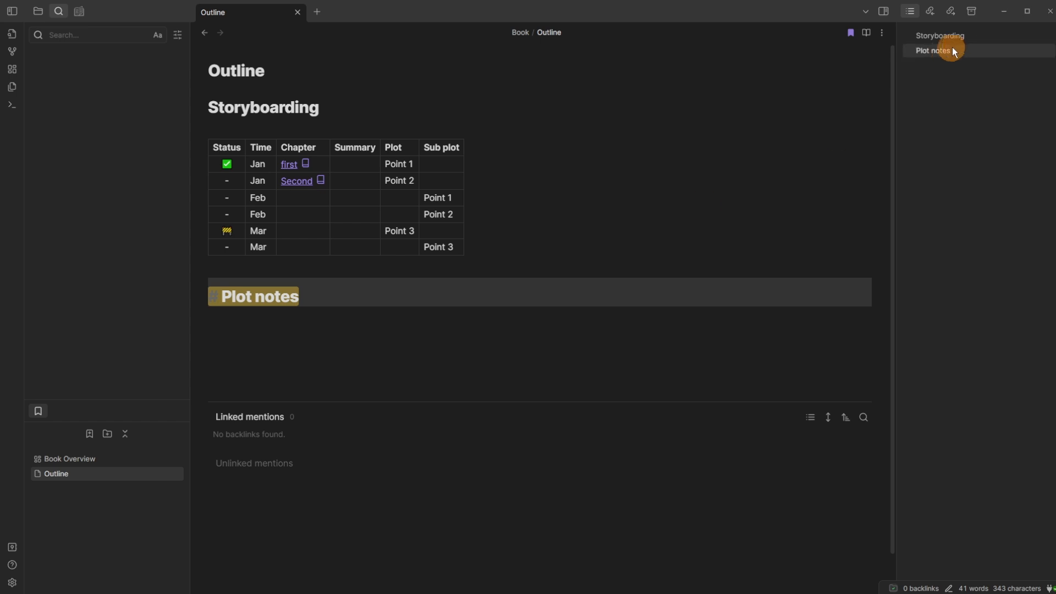
{"action": "left_click", "coordinate": [962, 36]}
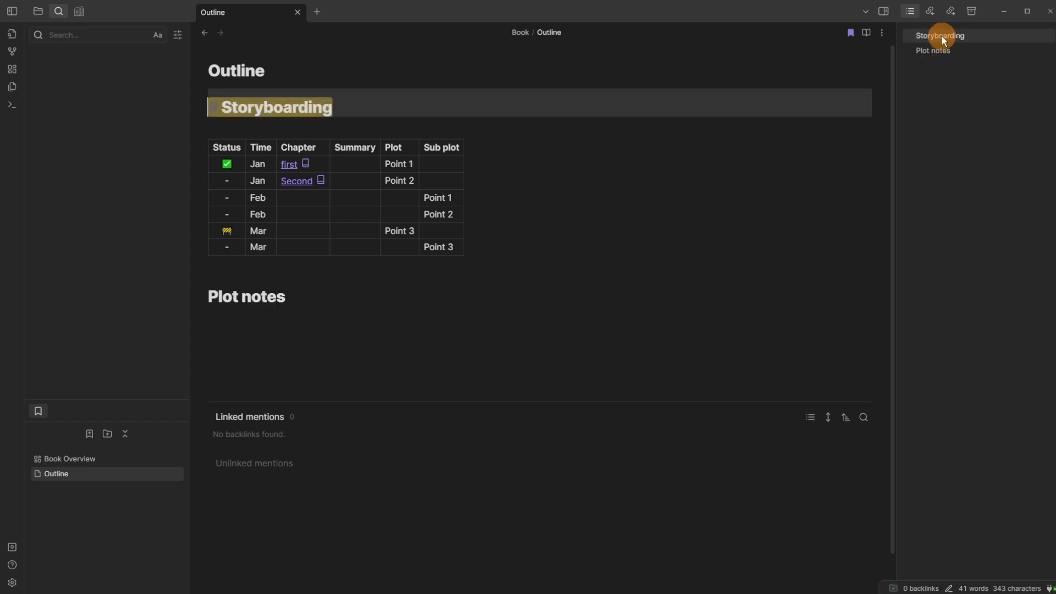
Step: Reorder the Outline note's sections by moving Storyboarding below Plot notes and back above it
{"action": "left_click_drag", "start_coordinate": [941, 37], "coordinate": [942, 57]}
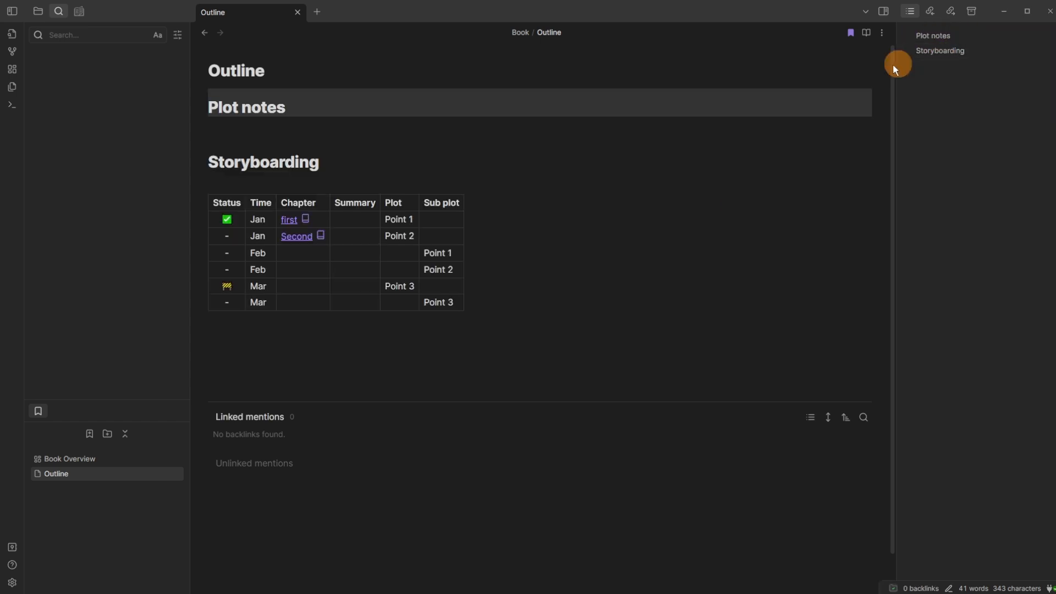
{"action": "left_click", "coordinate": [940, 36]}
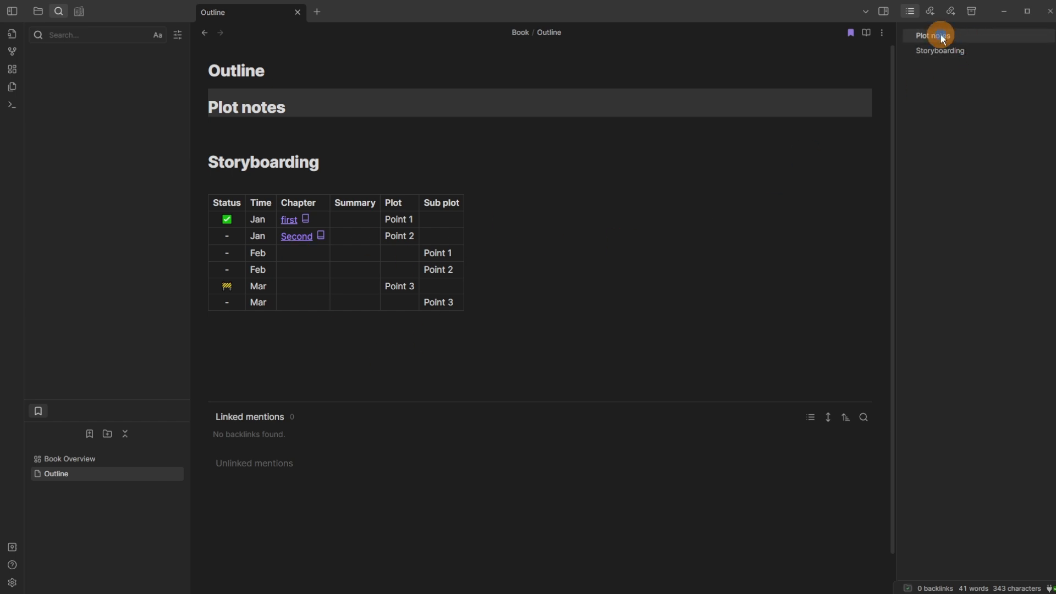
{"action": "mouse_move", "coordinate": [928, 38]}
{"action": "left_mouse_down"}
{"action": "mouse_move", "coordinate": [940, 64]}
{"action": "mouse_move", "coordinate": [919, 55]}
{"action": "left_mouse_up"}
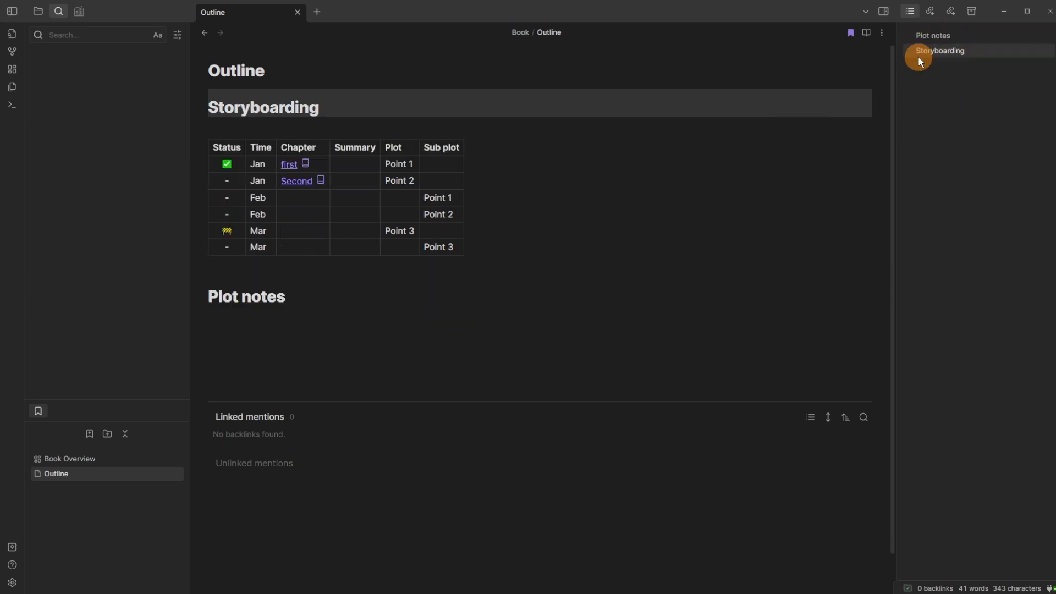
{"action": "left_click", "coordinate": [283, 341]}
Step: Examine the Outline note's backlinks and outgoing links, previewing the linked chapters first and Second
{"action": "left_click", "coordinate": [929, 13]}
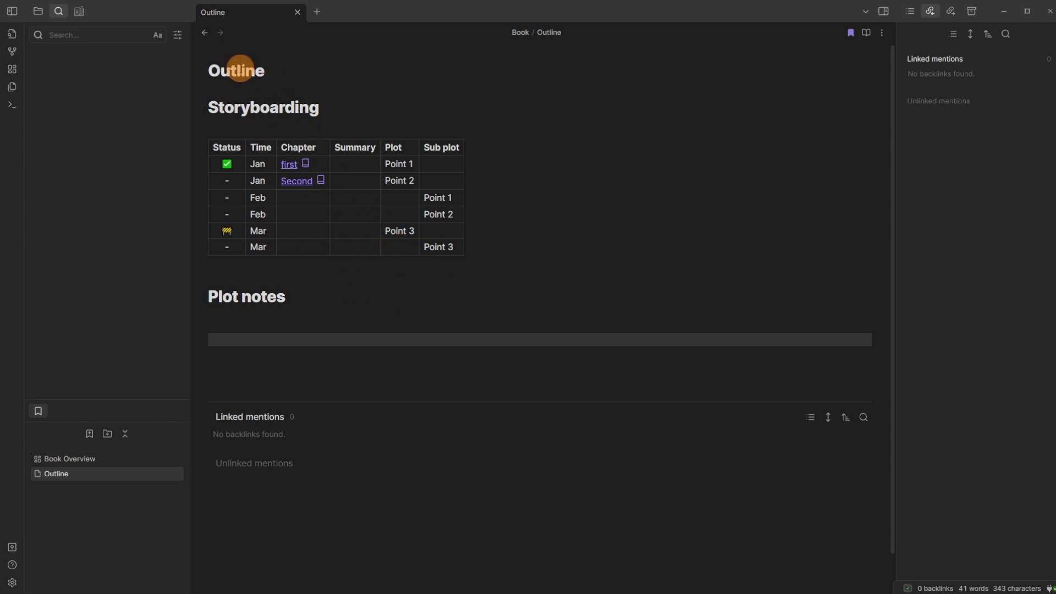
{"action": "mouse_move", "coordinate": [289, 168]}
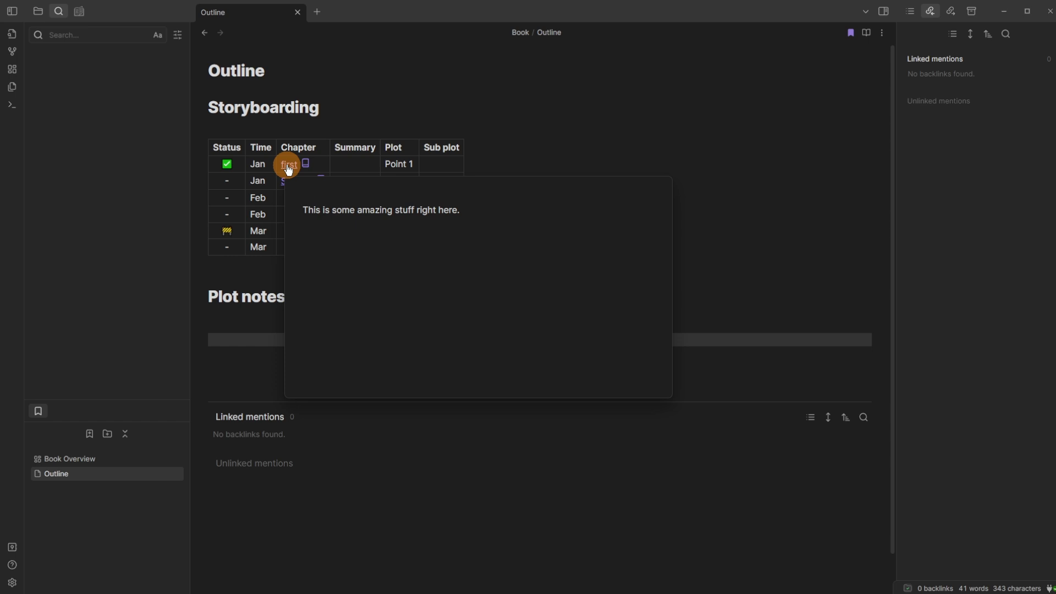
{"action": "mouse_move", "coordinate": [295, 186]}
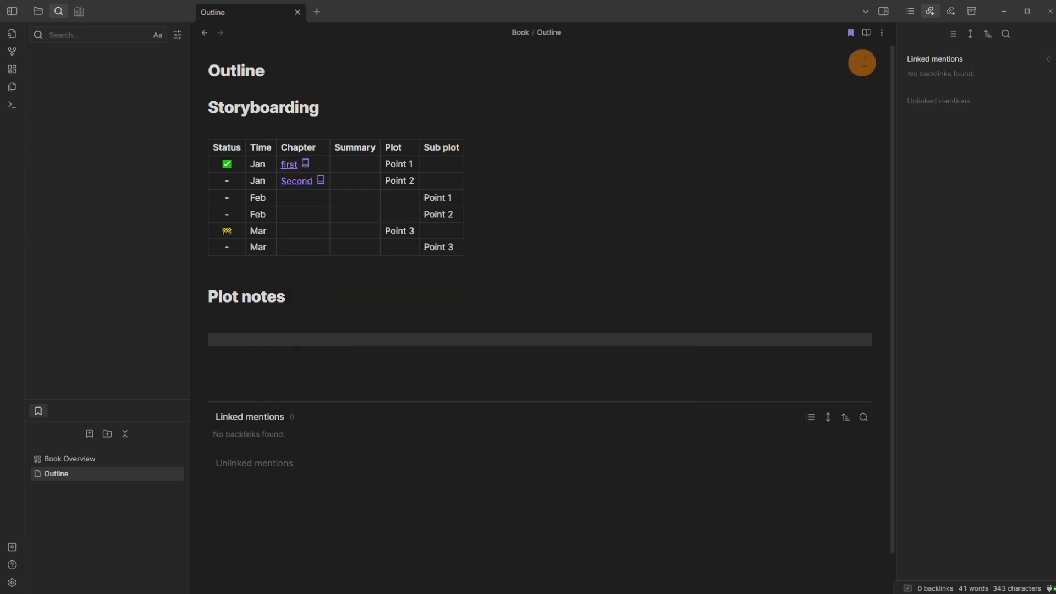
{"action": "left_click", "coordinate": [952, 13]}
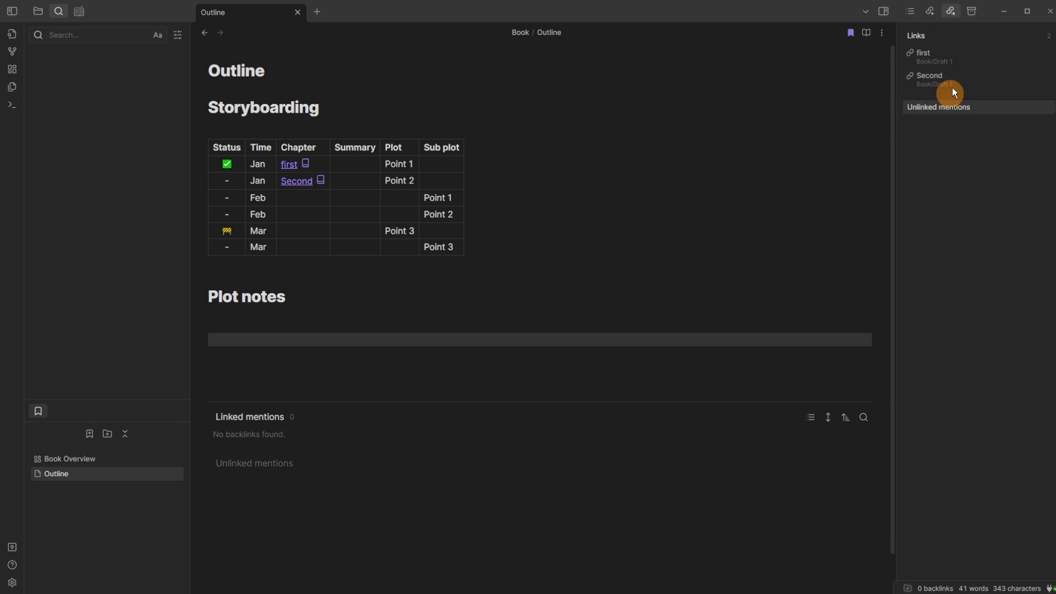
Step: Open the chapter note first to view its backlinks, and return to the Outline note
{"action": "left_click", "coordinate": [933, 13]}
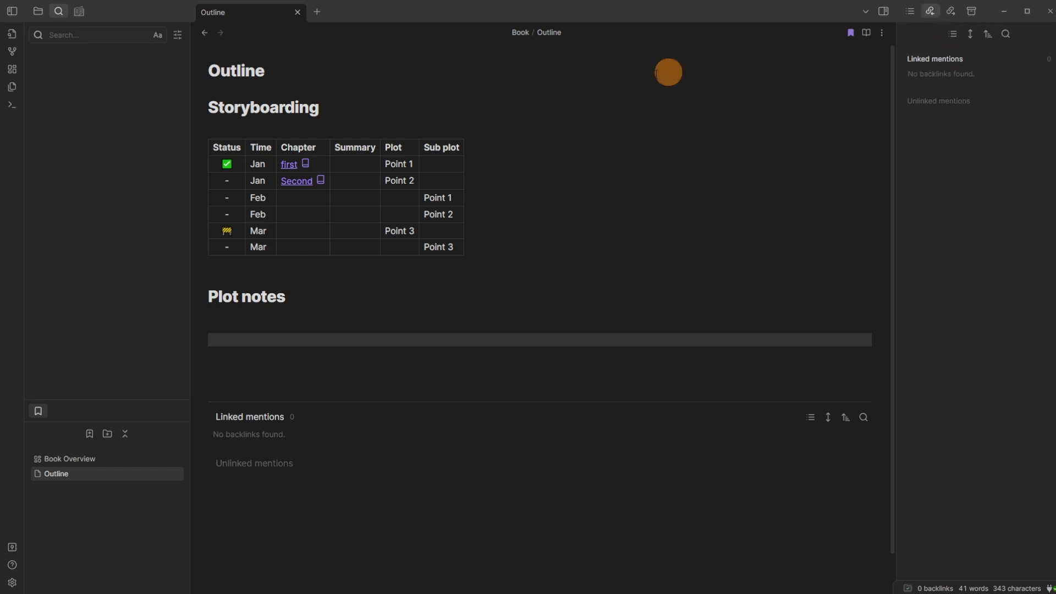
{"action": "left_click", "coordinate": [288, 165]}
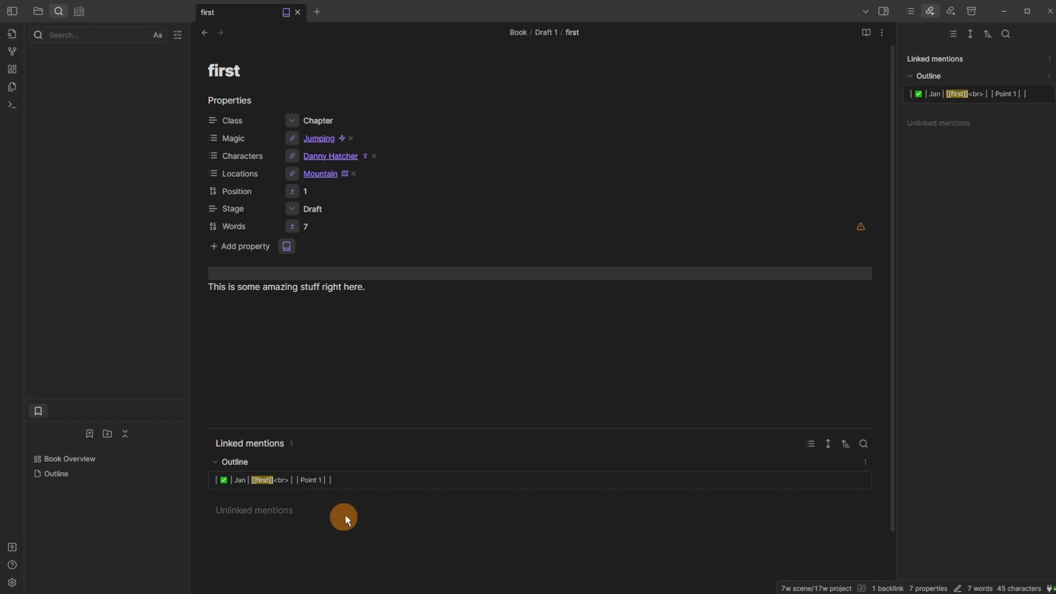
{"action": "left_click", "coordinate": [204, 33]}
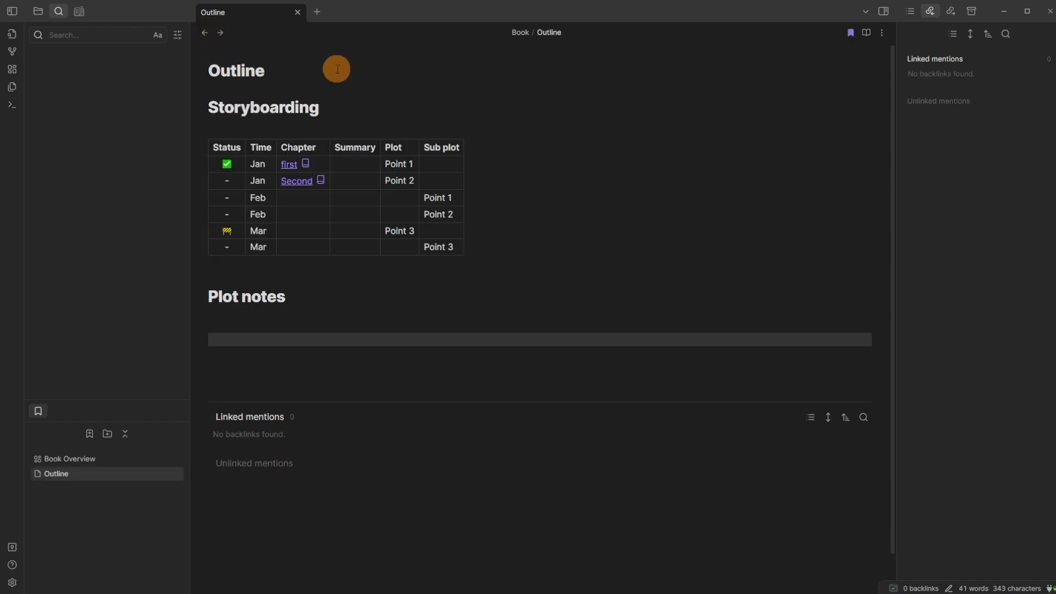
Step: Hide the links sidebar, show the file list and open the bookmarked Book Overview canvas
{"action": "left_click", "coordinate": [884, 13]}
{"action": "left_click", "coordinate": [884, 12]}
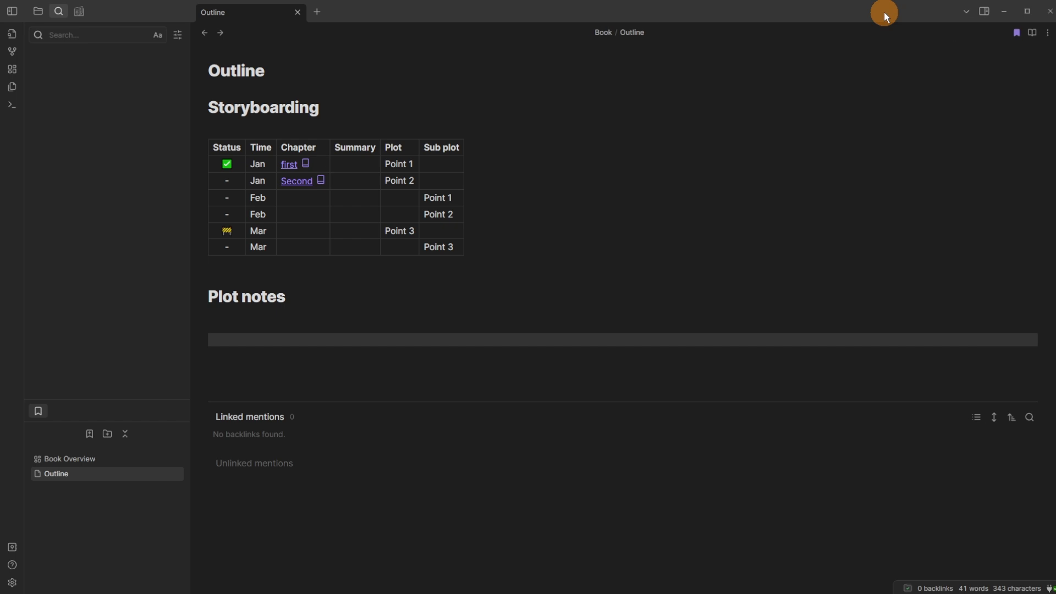
{"action": "left_click", "coordinate": [38, 12]}
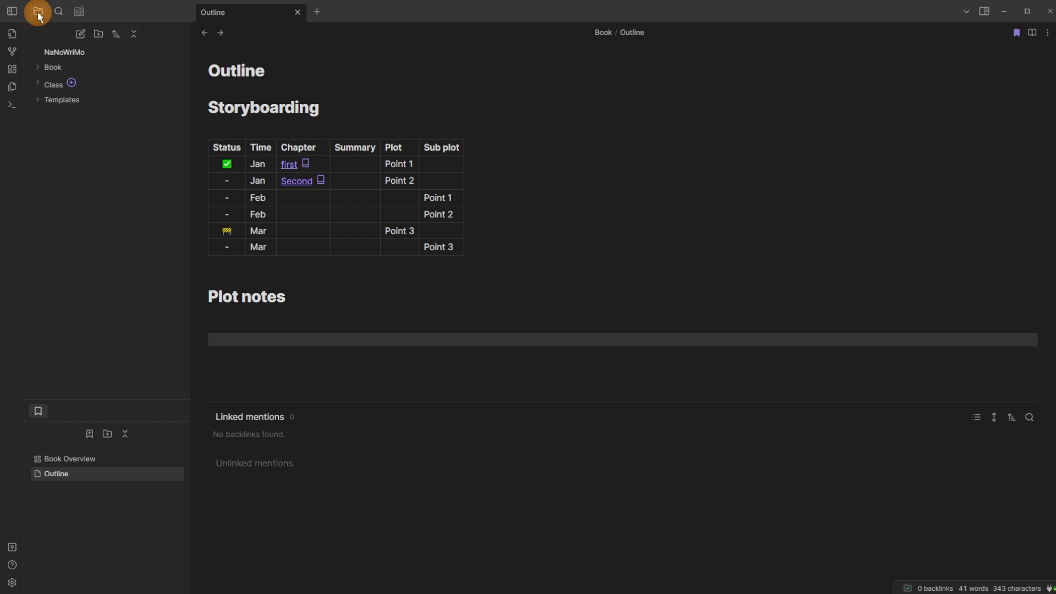
{"action": "left_click", "coordinate": [80, 459]}
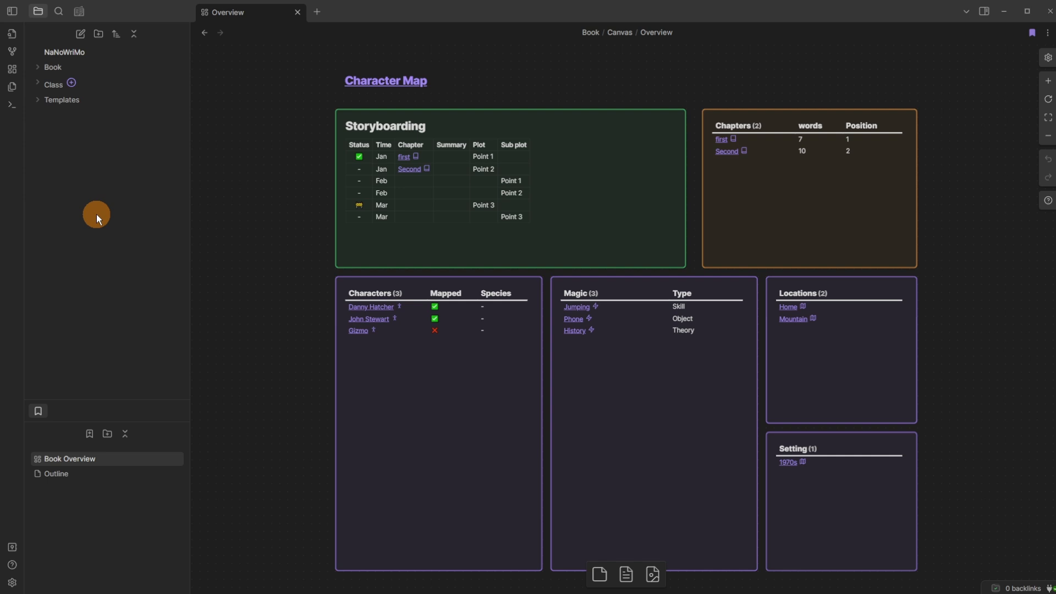
Step: Search the quick switcher for the chapters "firs" and "sec" and for a character's name, and close it without opening a note
{"action": "key", "text": "ctrl+o"}
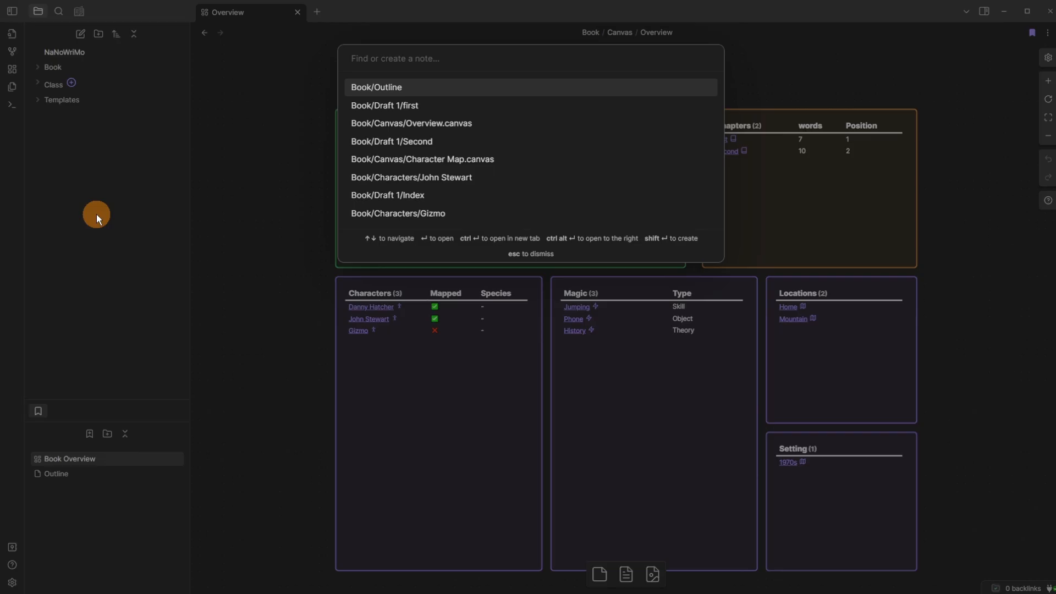
{"action": "type", "text": "firs"}
{"action": "key", "text": "BackSpace"}
{"action": "key", "text": "BackSpace"}
{"action": "key", "text": "BackSpace"}
{"action": "key", "text": "BackSpace"}
{"action": "type", "text": "sec"}
{"action": "key", "text": "BackSpace"}
{"action": "key", "text": "BackSpace"}
{"action": "key", "text": "BackSpace"}
{"action": "type", "text": "dann"}
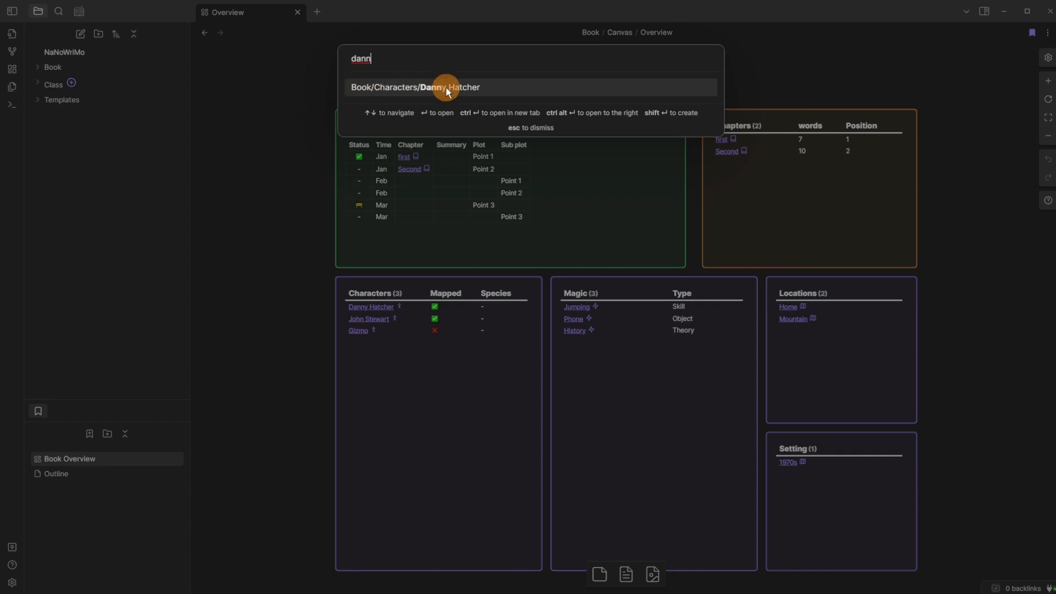
{"action": "key", "text": "BackSpace"}
{"action": "key", "text": "BackSpace"}
{"action": "key", "text": "BackSpace"}
{"action": "key", "text": "BackSpace"}
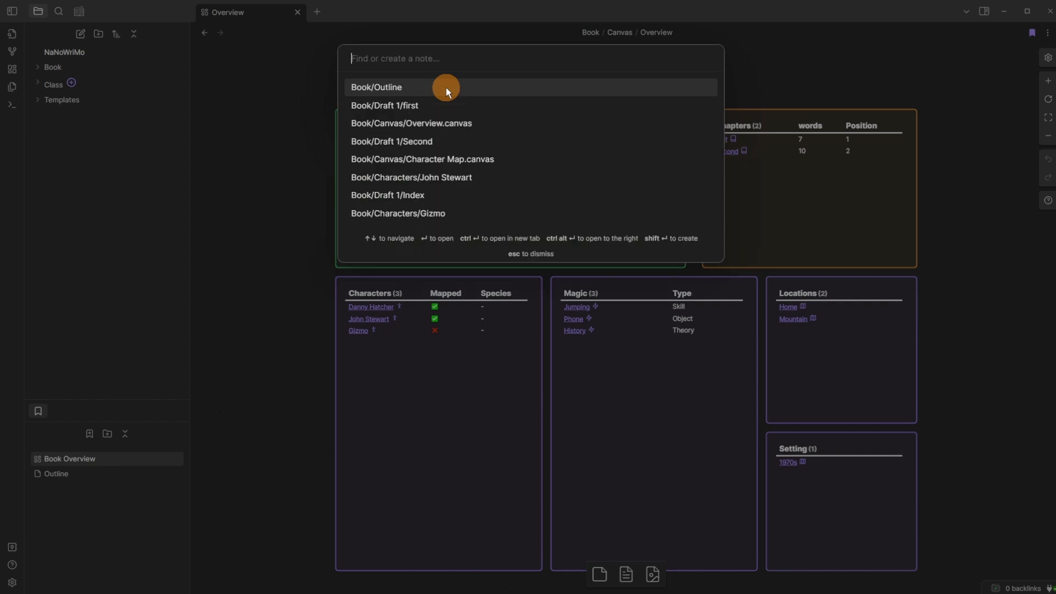
{"action": "key", "text": "Escape"}
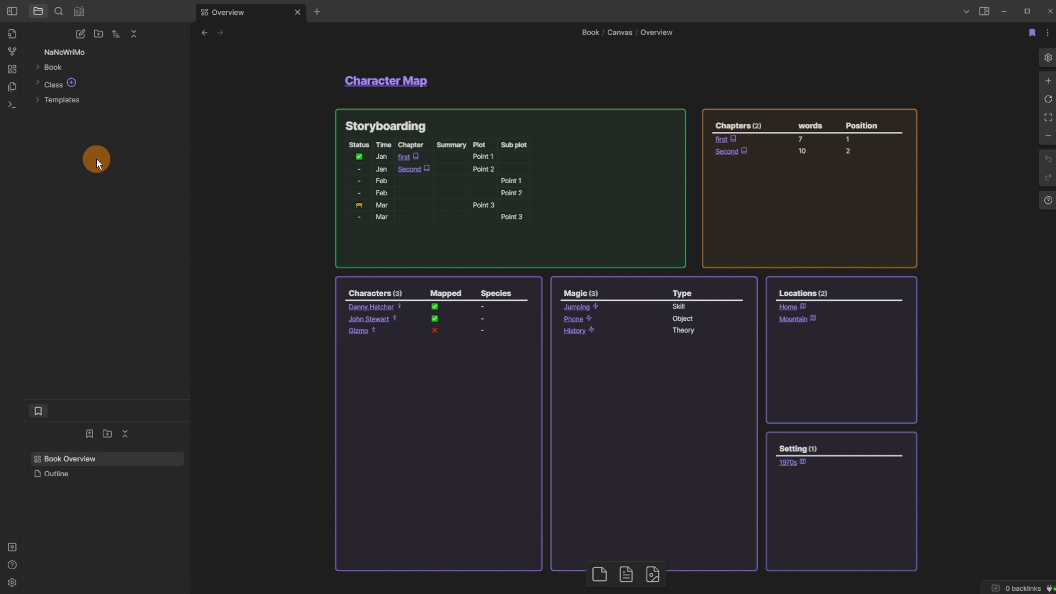
Step: Create a new Character note named "New name" from the note type chooser
{"action": "key", "text": "alt+n"}
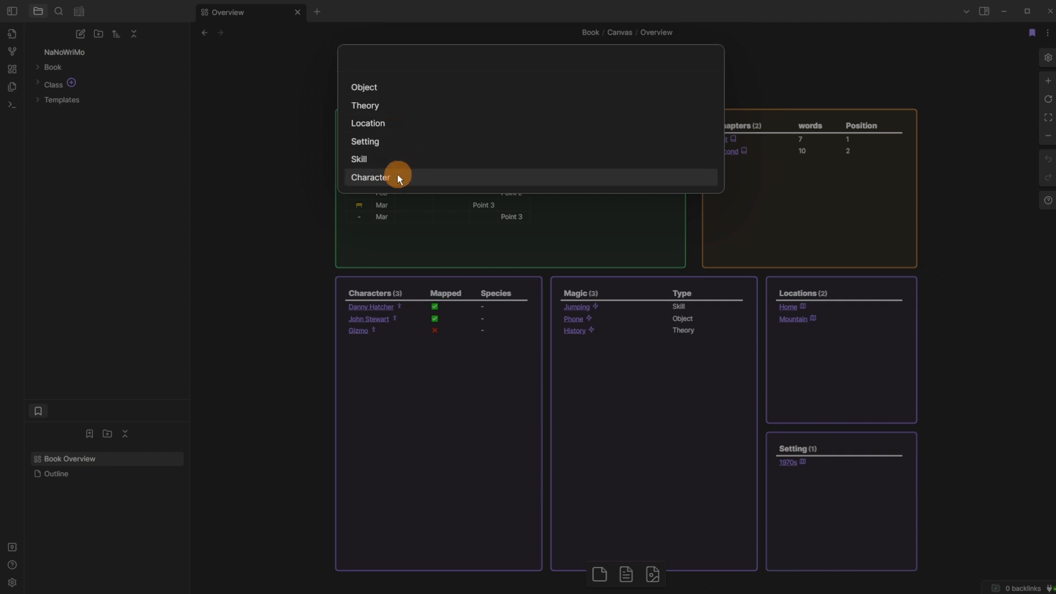
{"action": "left_click", "coordinate": [131, 182]}
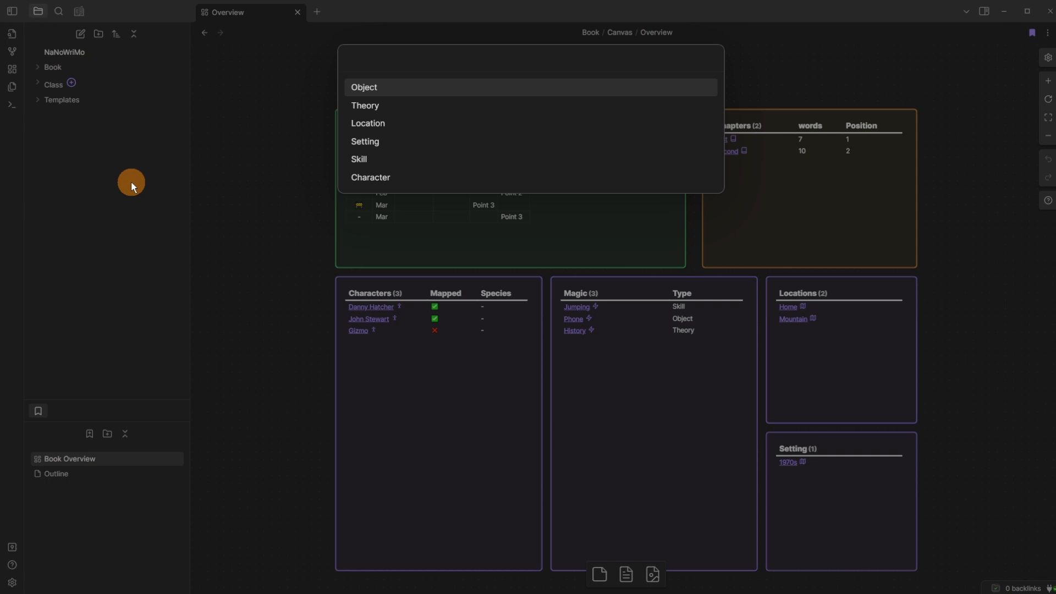
{"action": "type", "text": "c"}
{"action": "key", "text": "Return"}
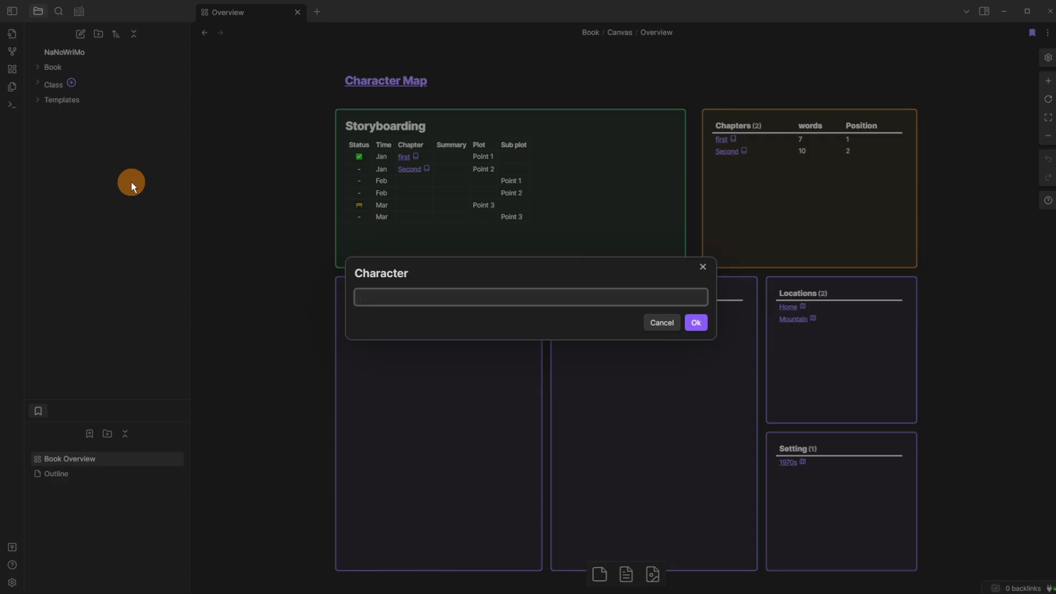
{"action": "type", "text": "New name"}
{"action": "key", "text": "Return"}
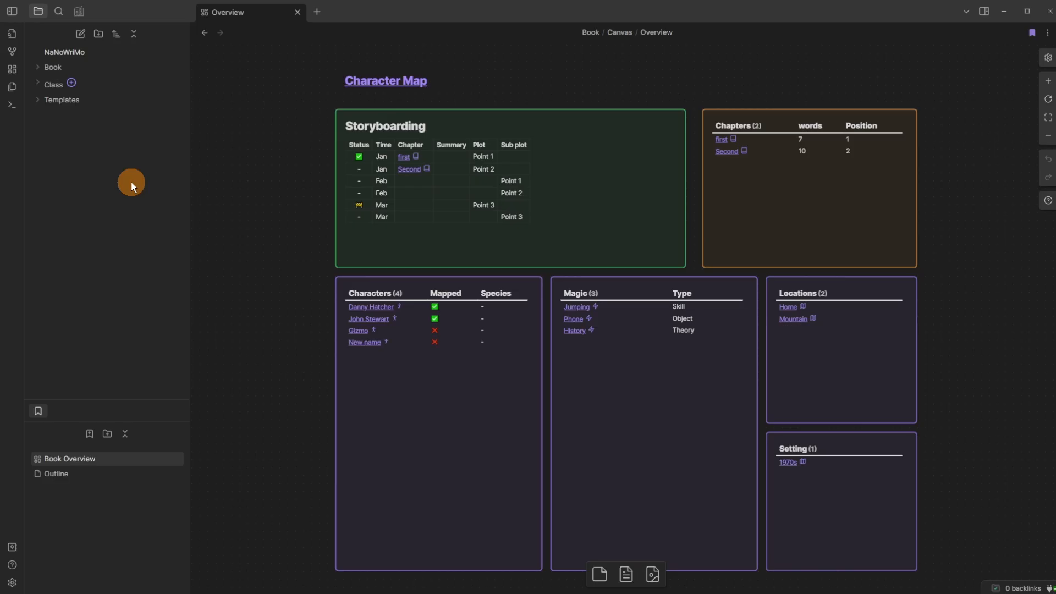
Step: Check the new character in the canvas's Characters card and in the Book/Characters folder
{"action": "left_click", "coordinate": [397, 361]}
{"action": "left_click", "coordinate": [449, 260]}
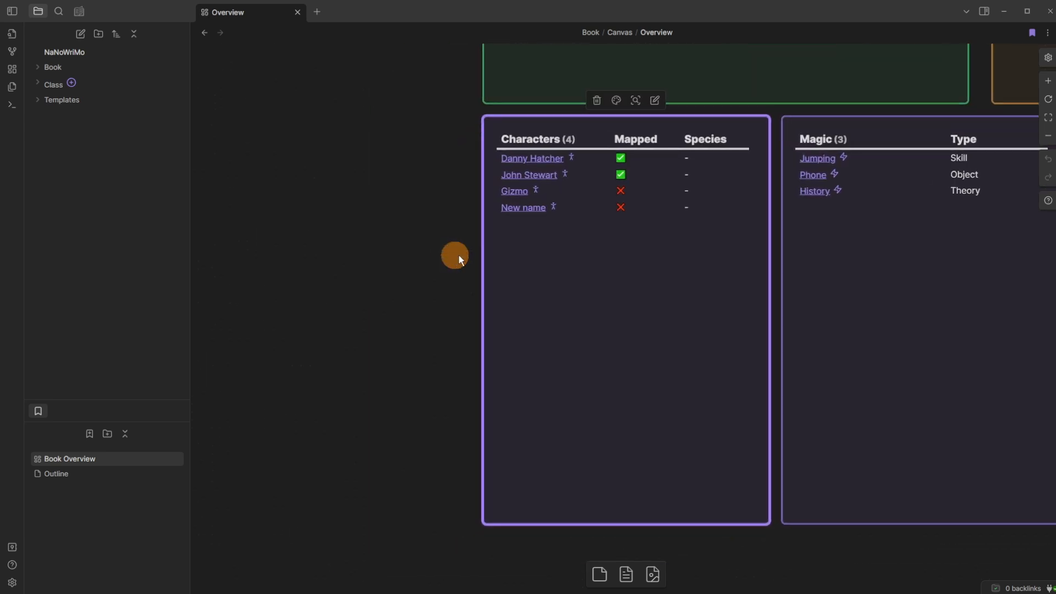
{"action": "mouse_move", "coordinate": [508, 208]}
{"action": "left_click", "coordinate": [43, 68]}
{"action": "left_click", "coordinate": [47, 95]}
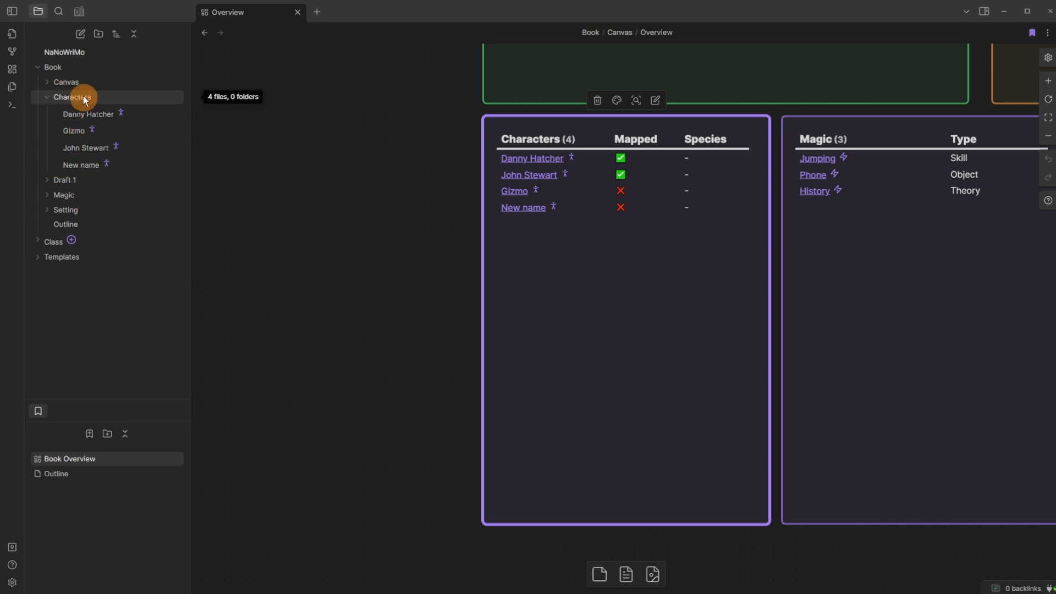
Step: Open the "New name" character note in a new tab and split it beside the Overview canvas, with the Characters card in view
{"action": "key", "text": "ctrl"}
{"action": "left_click", "coordinate": [87, 166], "text": "ctrl"}
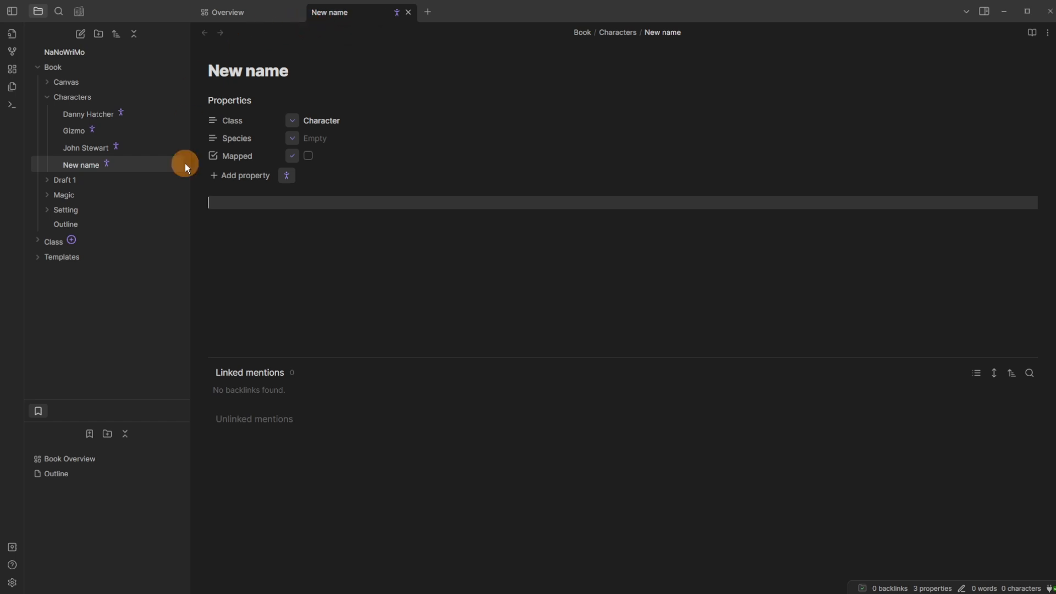
{"action": "left_click", "coordinate": [327, 198]}
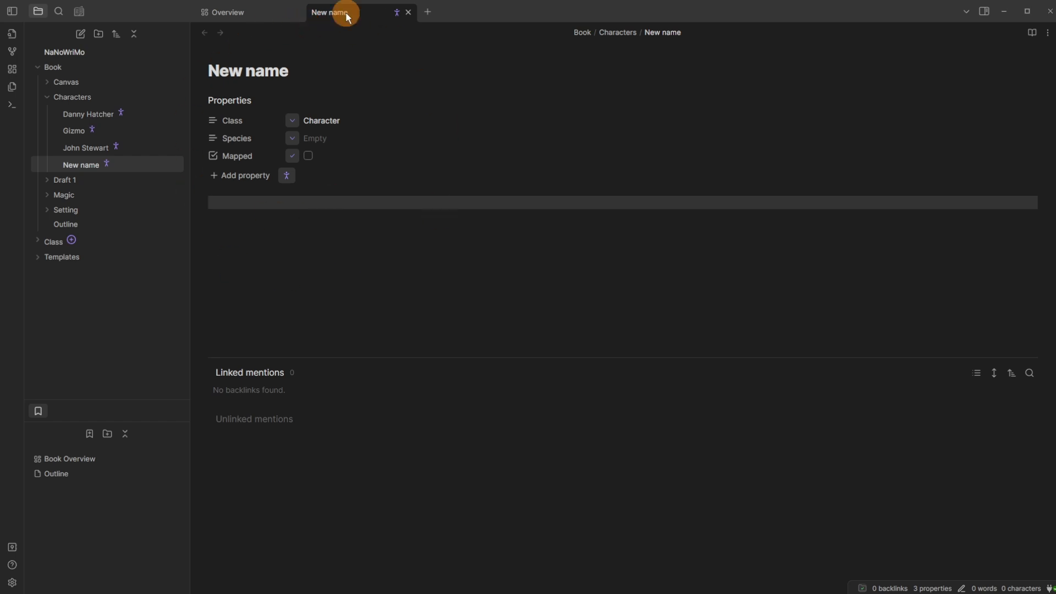
{"action": "left_click_drag", "start_coordinate": [349, 19], "coordinate": [904, 249]}
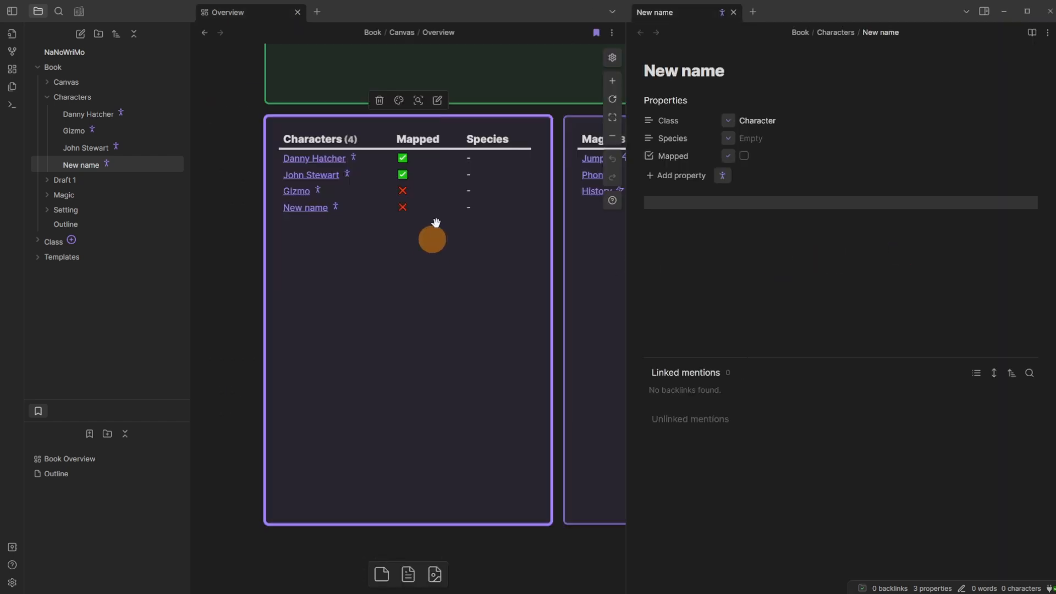
{"action": "left_click", "coordinate": [248, 245]}
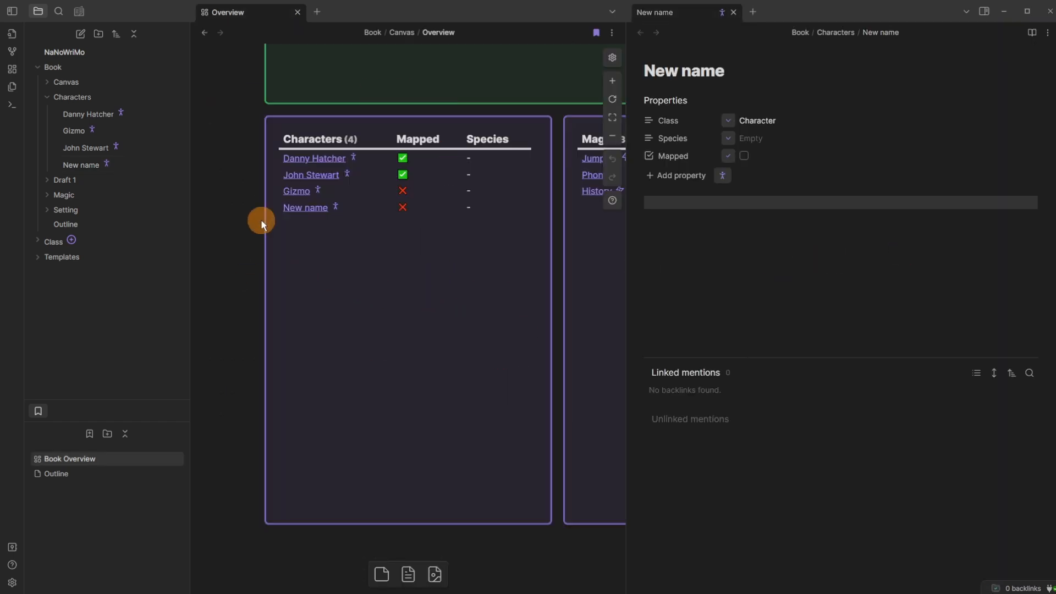
{"action": "left_click_drag", "start_coordinate": [373, 270], "coordinate": [353, 260]}
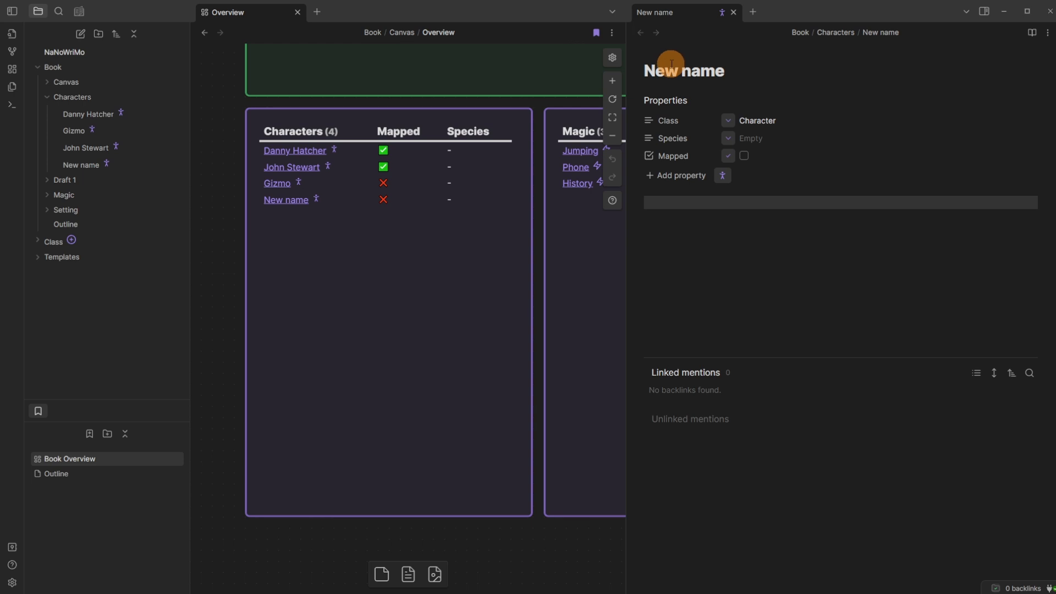
Step: Rename the "New name" note with the character's first name and check its entry in the canvas's Characters card
{"action": "left_click", "coordinate": [725, 72]}
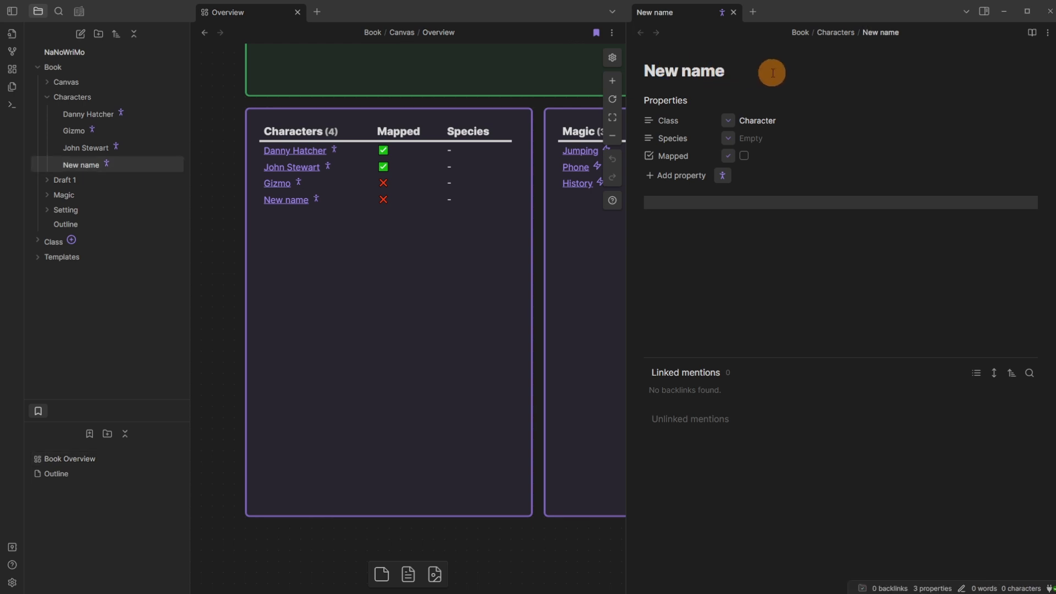
{"action": "key", "text": "ctrl+a"}
{"action": "type", "text": "Carol"}
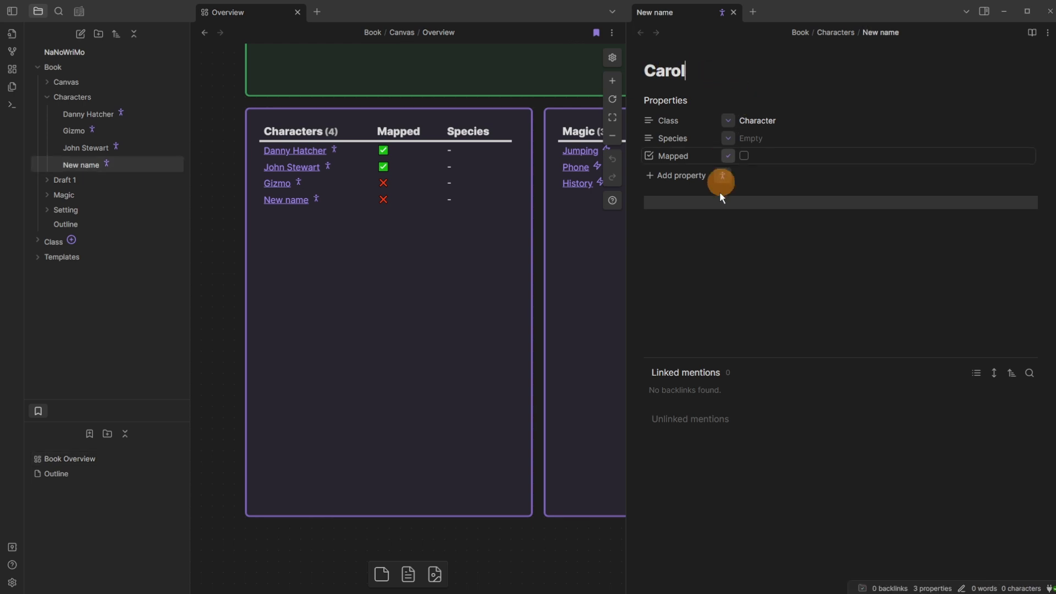
{"action": "left_click", "coordinate": [711, 208]}
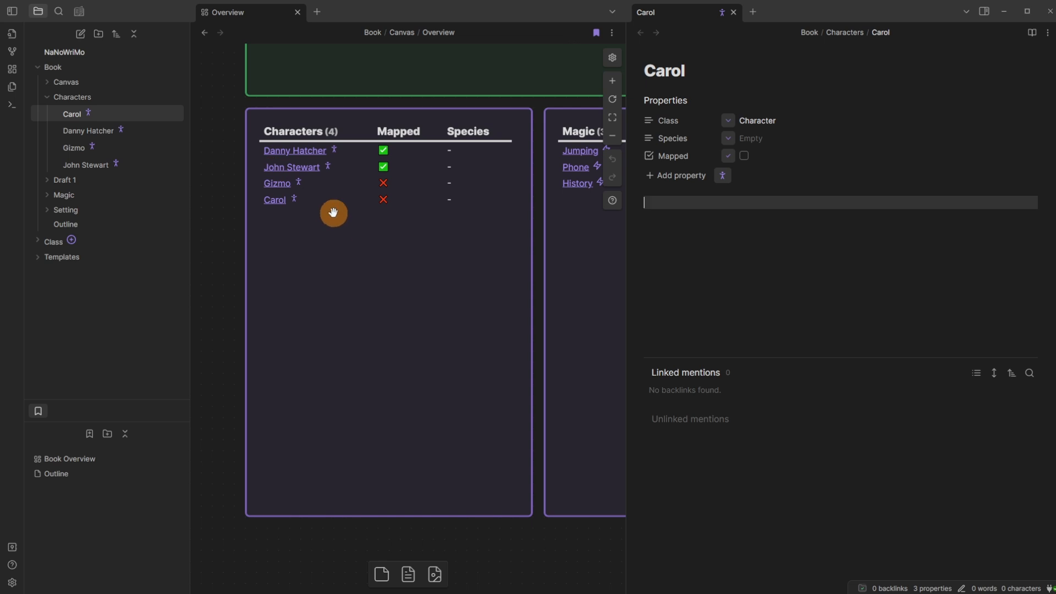
{"action": "left_click", "coordinate": [310, 236]}
{"action": "left_click", "coordinate": [311, 237]}
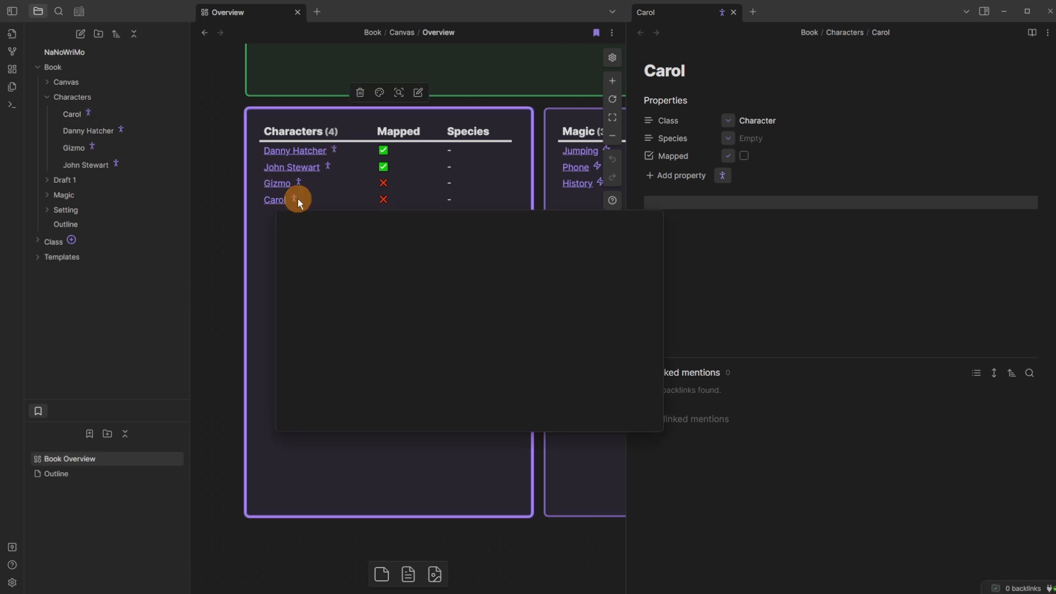
{"action": "key", "text": "Escape"}
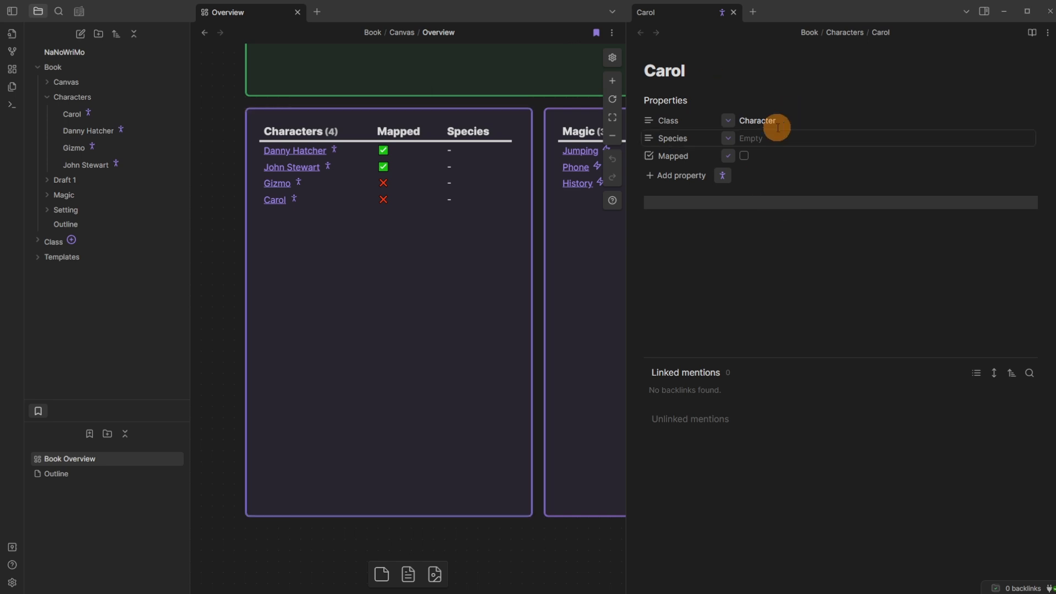
Step: Examine the renamed note's properties and its available Class and Species options, and close the fields dialog without choosing any
{"action": "left_click", "coordinate": [661, 104]}
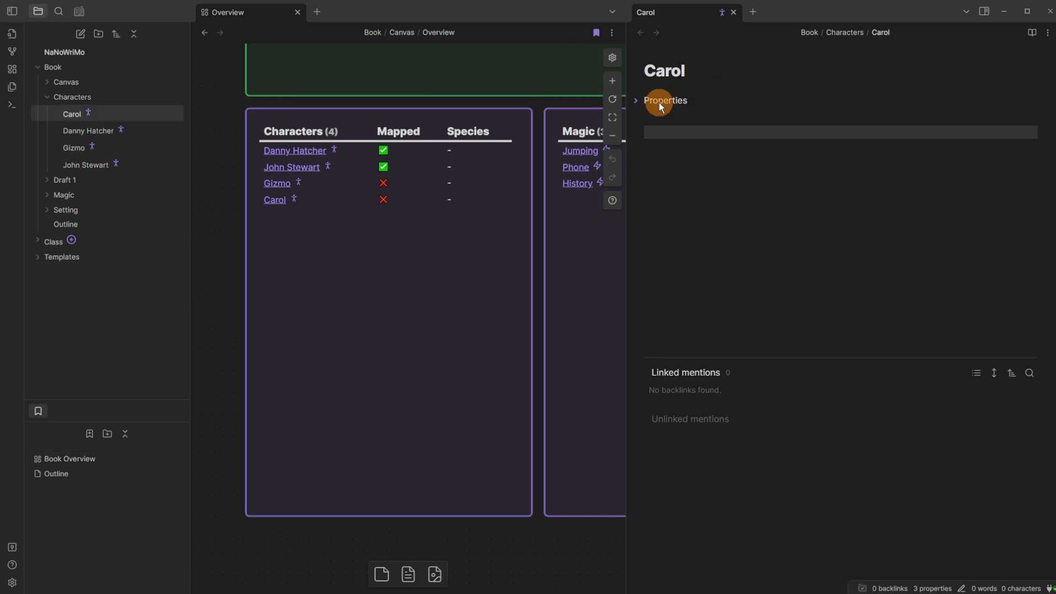
{"action": "left_click", "coordinate": [662, 104]}
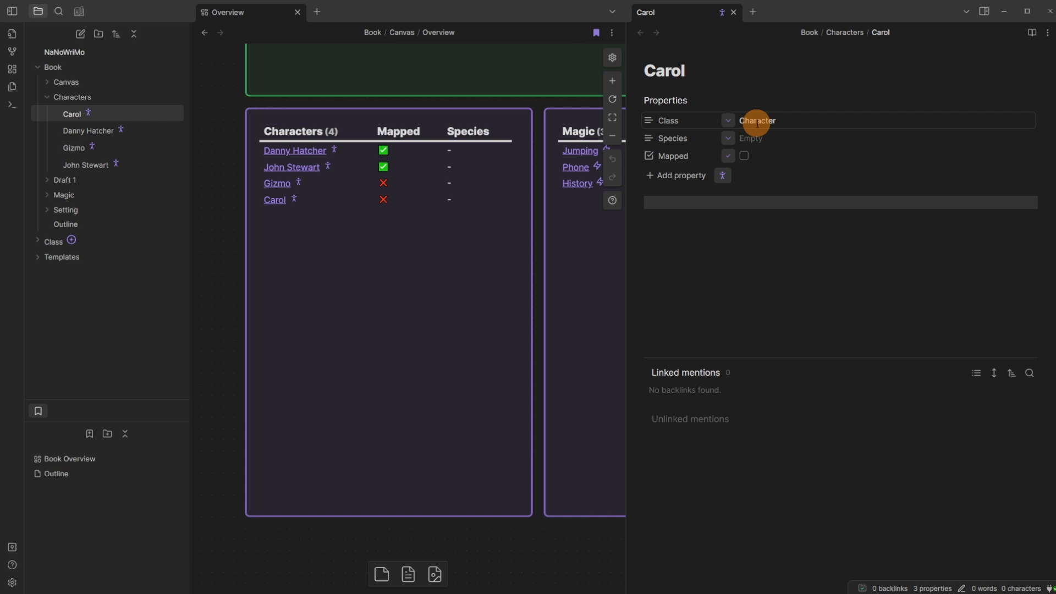
{"action": "left_click", "coordinate": [721, 12]}
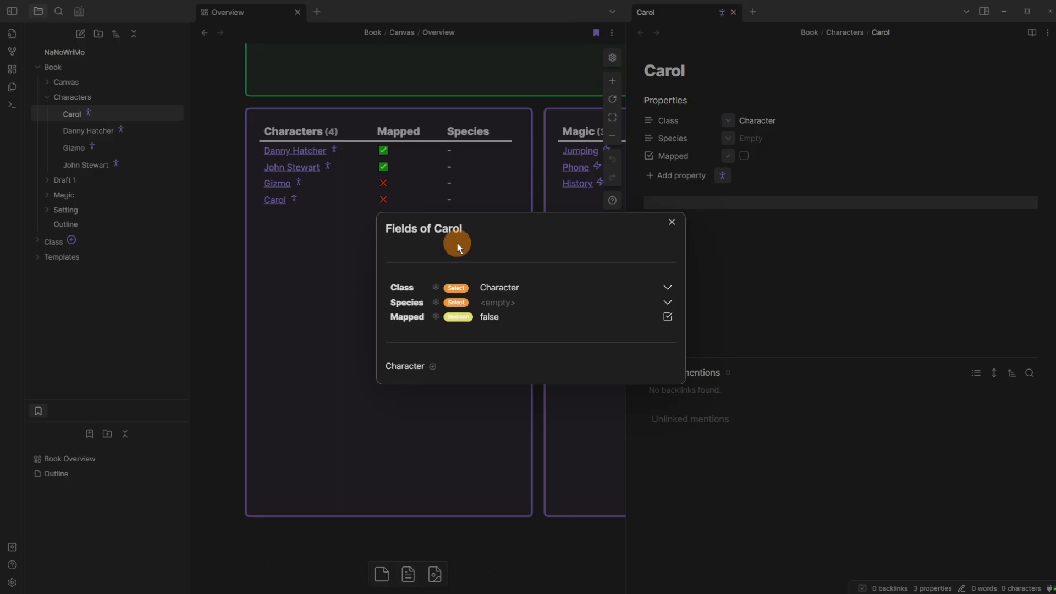
{"action": "left_click", "coordinate": [663, 287]}
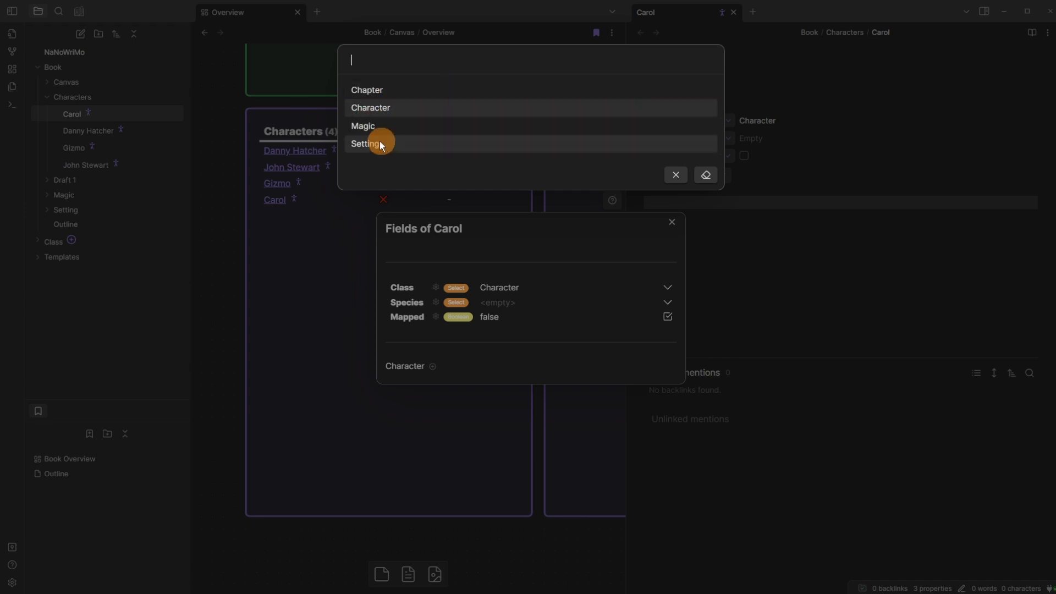
{"action": "left_click", "coordinate": [529, 261]}
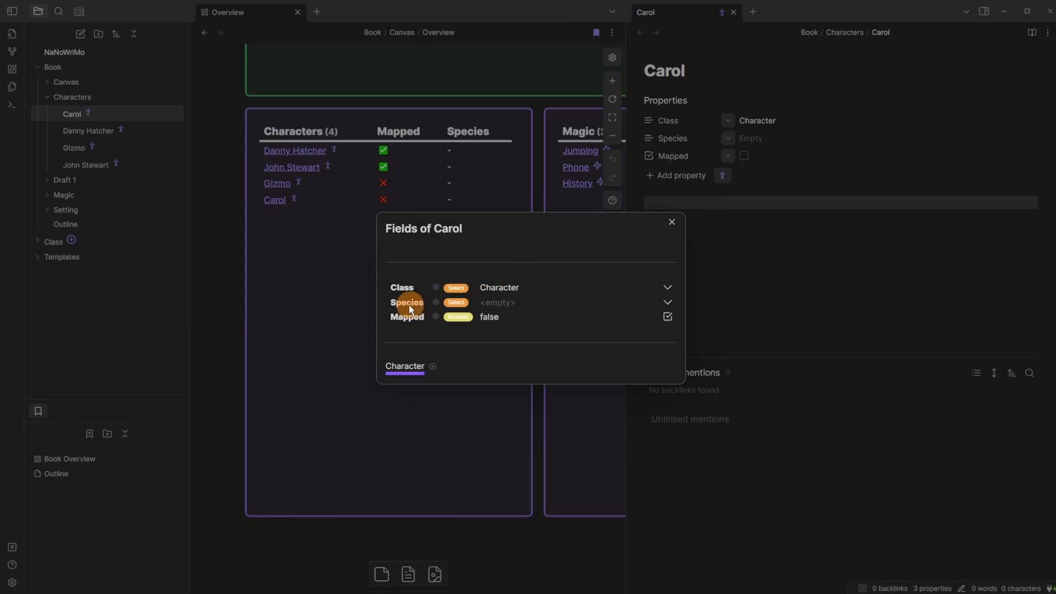
{"action": "left_click", "coordinate": [666, 303]}
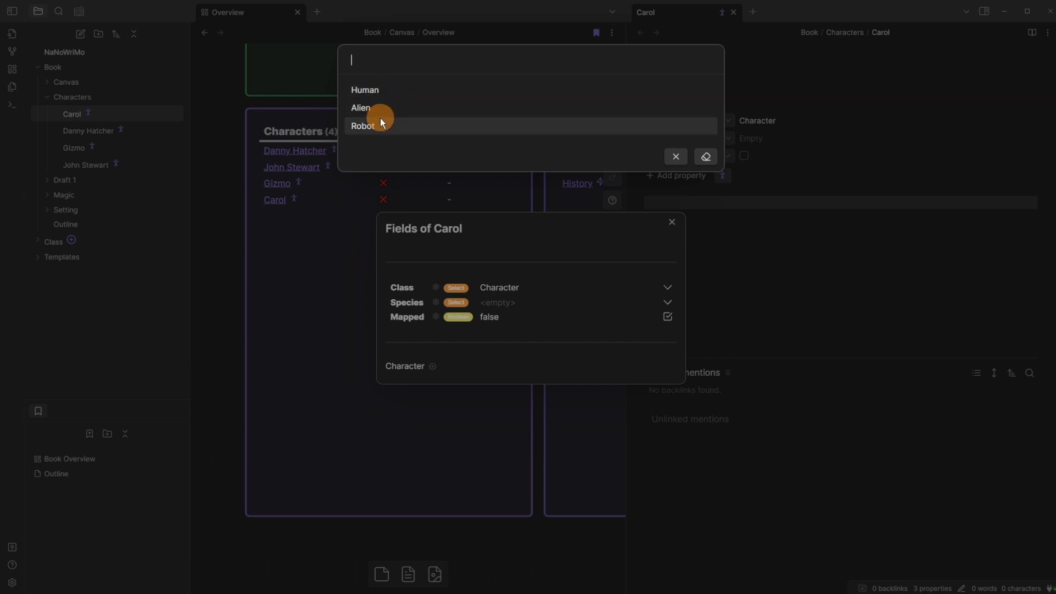
{"action": "left_click", "coordinate": [526, 301]}
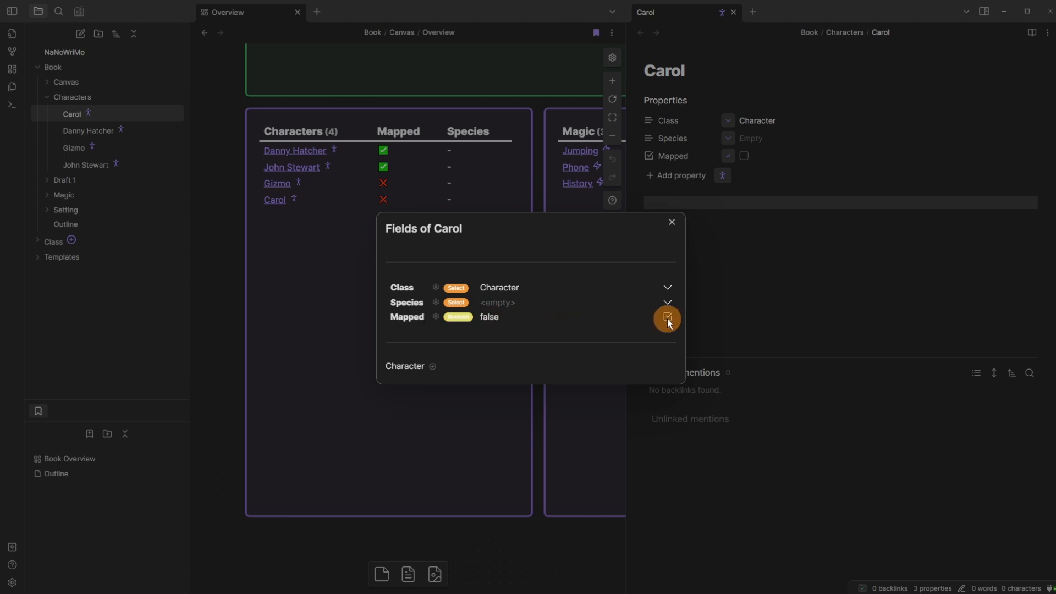
{"action": "left_click", "coordinate": [737, 223]}
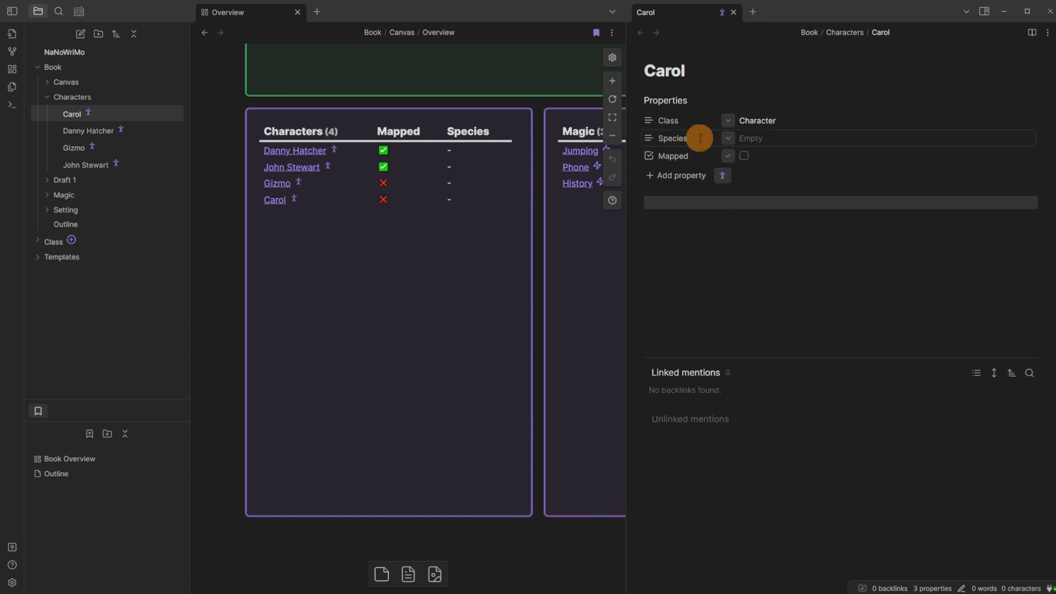
Step: Set the renamed character's Species property to Alien
{"action": "left_click", "coordinate": [727, 136]}
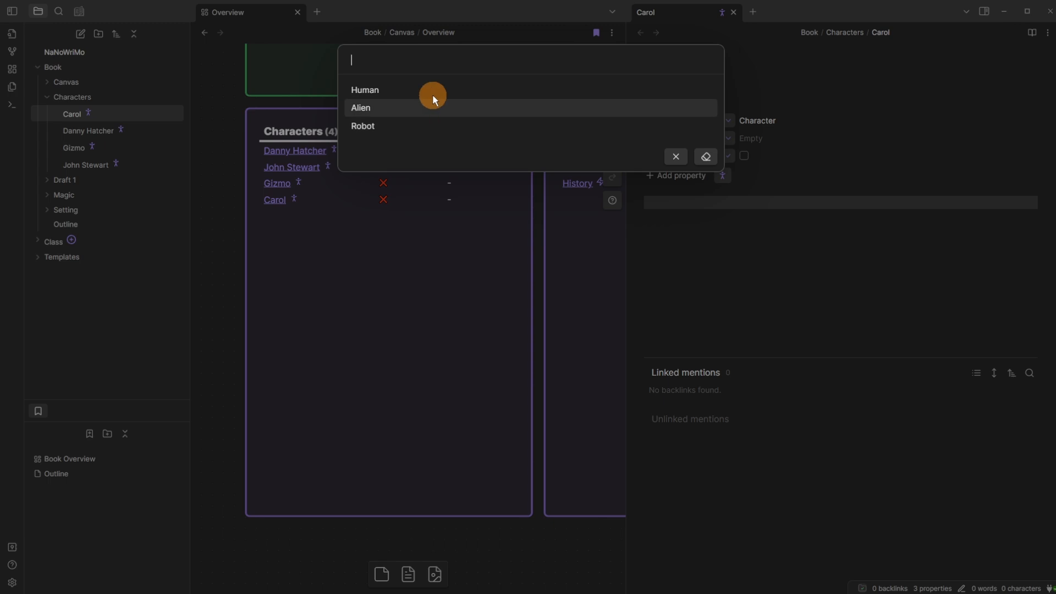
{"action": "left_click", "coordinate": [407, 107]}
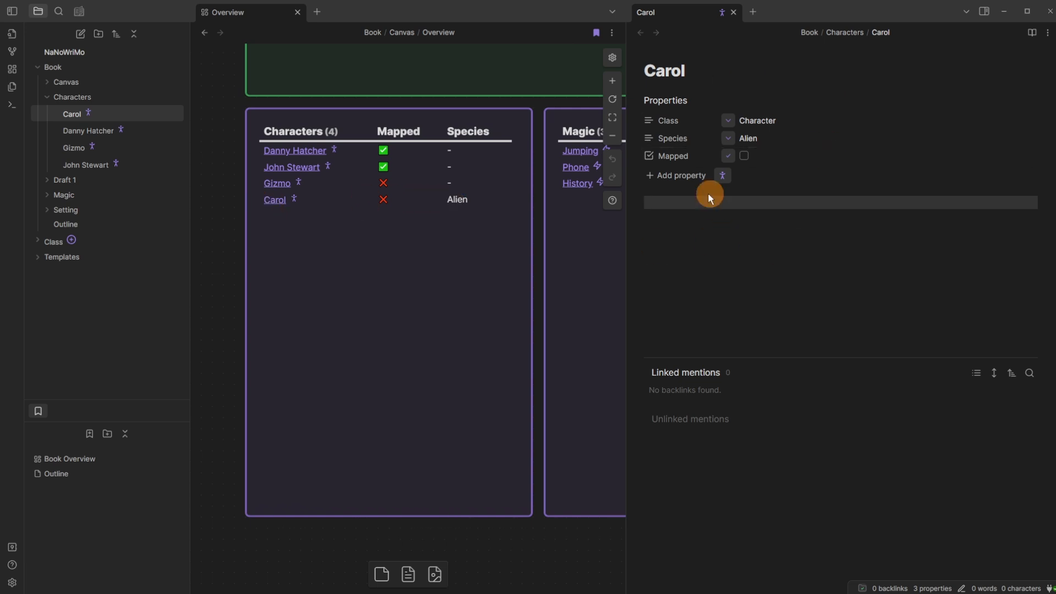
Step: Set the species of the second character in the canvas's Characters card to Human and open that character's note
{"action": "left_click", "coordinate": [413, 226]}
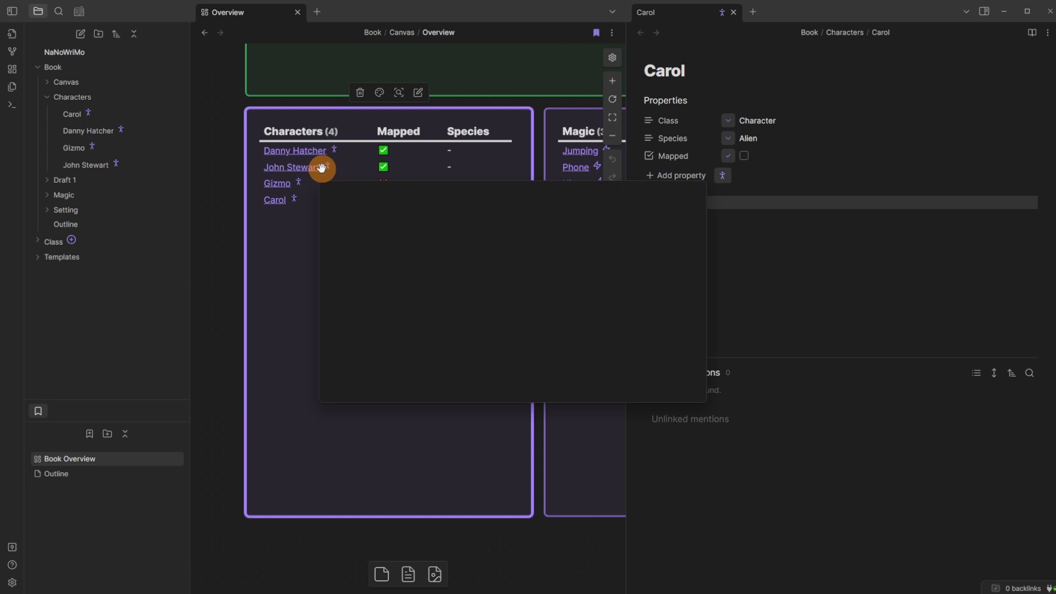
{"action": "left_click", "coordinate": [328, 166]}
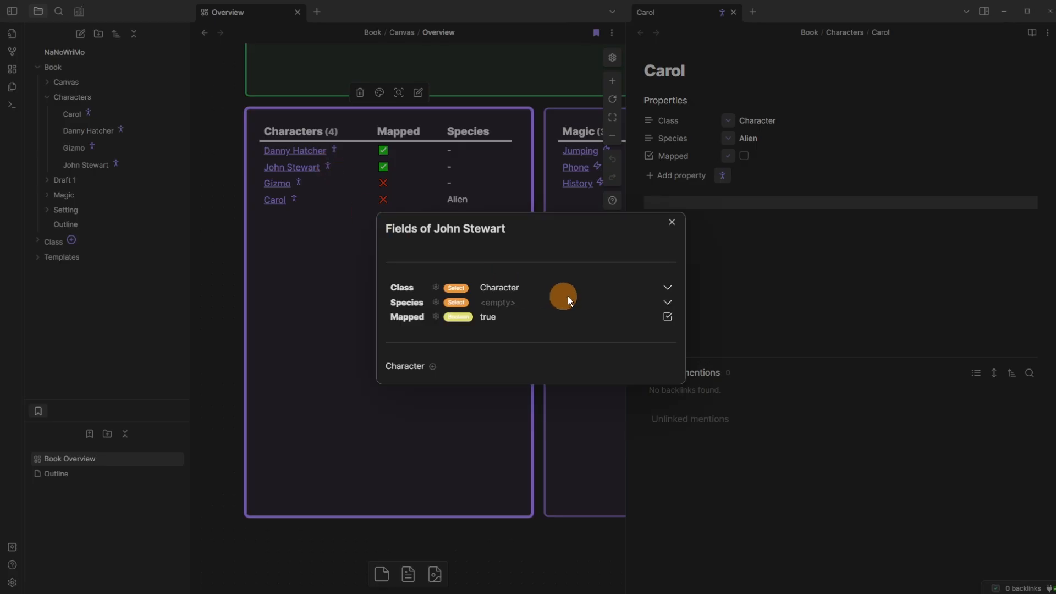
{"action": "left_click", "coordinate": [668, 301]}
{"action": "left_click", "coordinate": [380, 94]}
{"action": "left_click", "coordinate": [246, 268]}
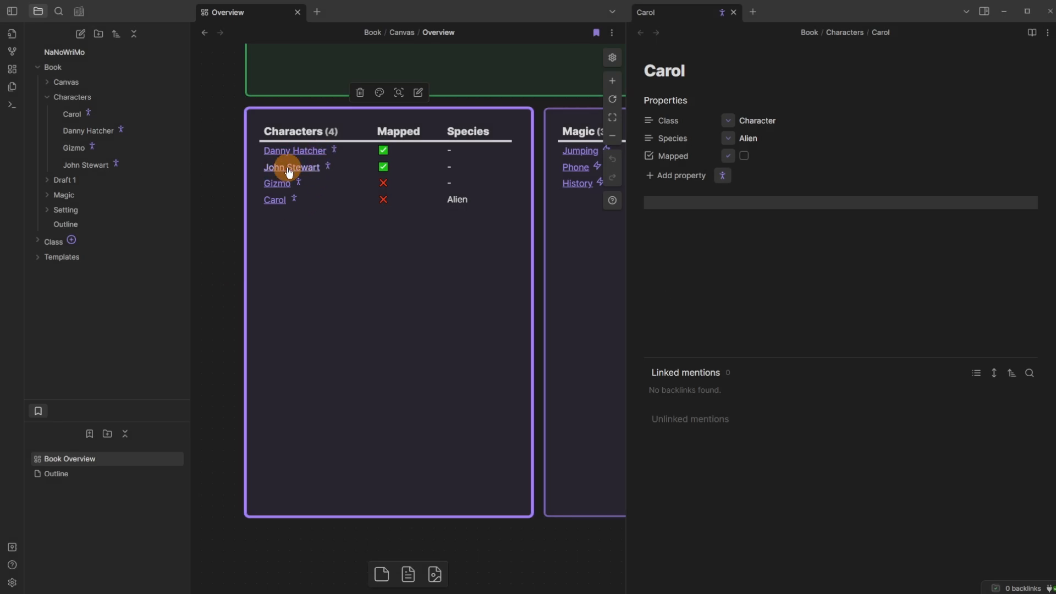
{"action": "mouse_move", "coordinate": [289, 172]}
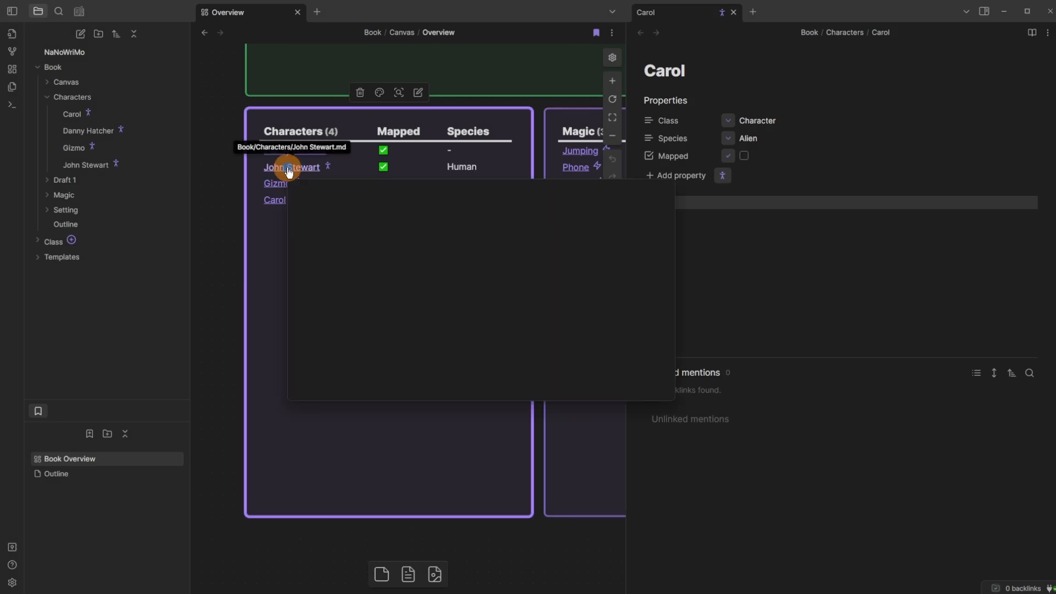
{"action": "left_click", "coordinate": [289, 172]}
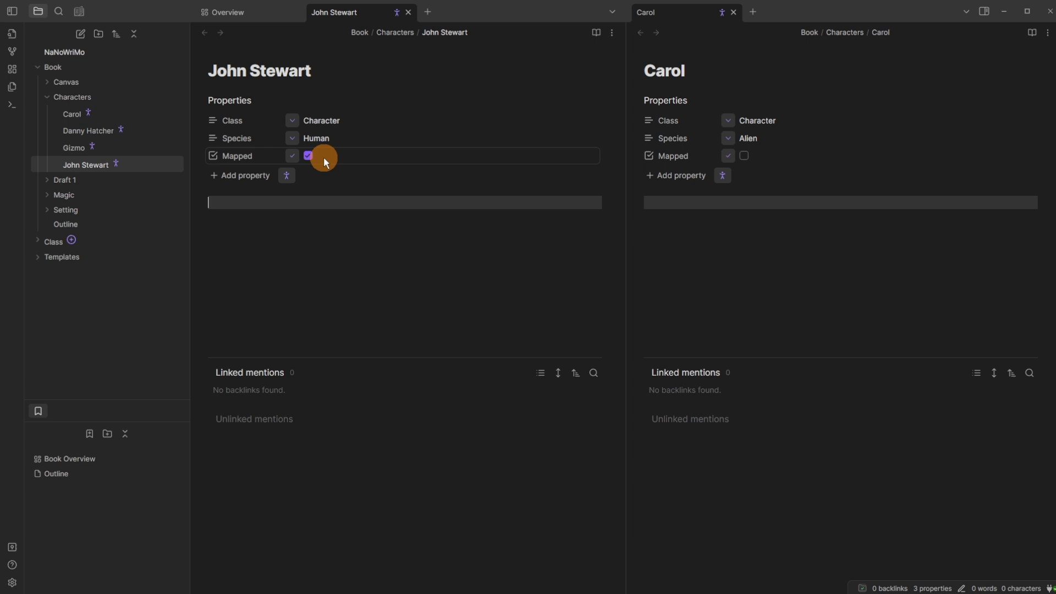
Step: Close both character notes and open the Character Map canvas from the Overview canvas
{"action": "left_click", "coordinate": [408, 12]}
{"action": "left_click", "coordinate": [732, 12]}
{"action": "left_click_drag", "start_coordinate": [728, 143], "coordinate": [516, 433]}
{"action": "left_click", "coordinate": [324, 110]}
{"action": "left_click", "coordinate": [335, 122]}
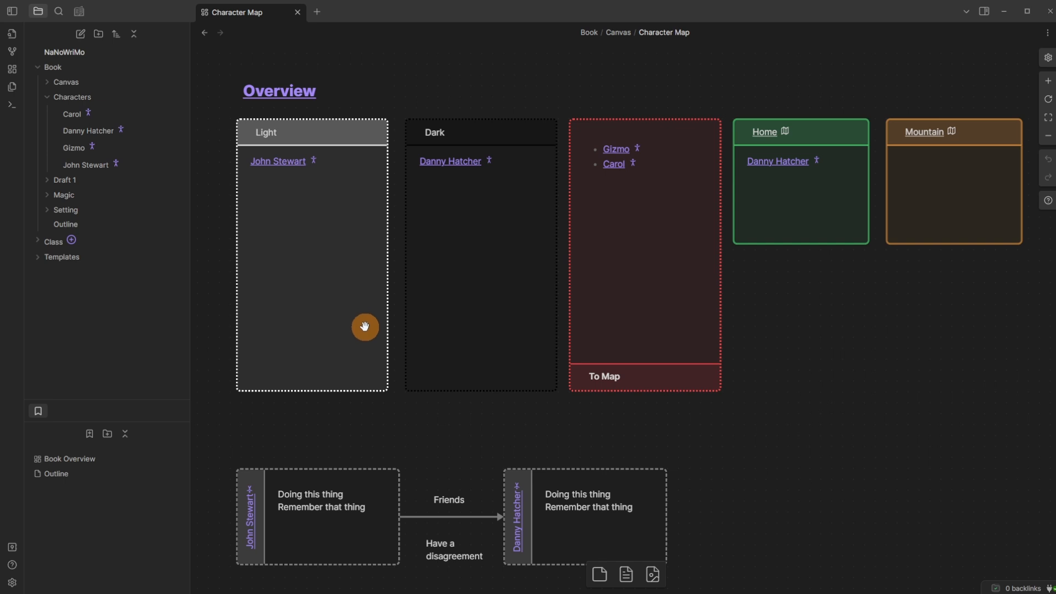
Step: Inspect the cssclasses line and character link in the source of the Light card, and return to the Overview canvas
{"action": "left_click", "coordinate": [316, 204]}
{"action": "left_click", "coordinate": [474, 220]}
{"action": "left_click", "coordinate": [306, 202]}
{"action": "left_click", "coordinate": [306, 201]}
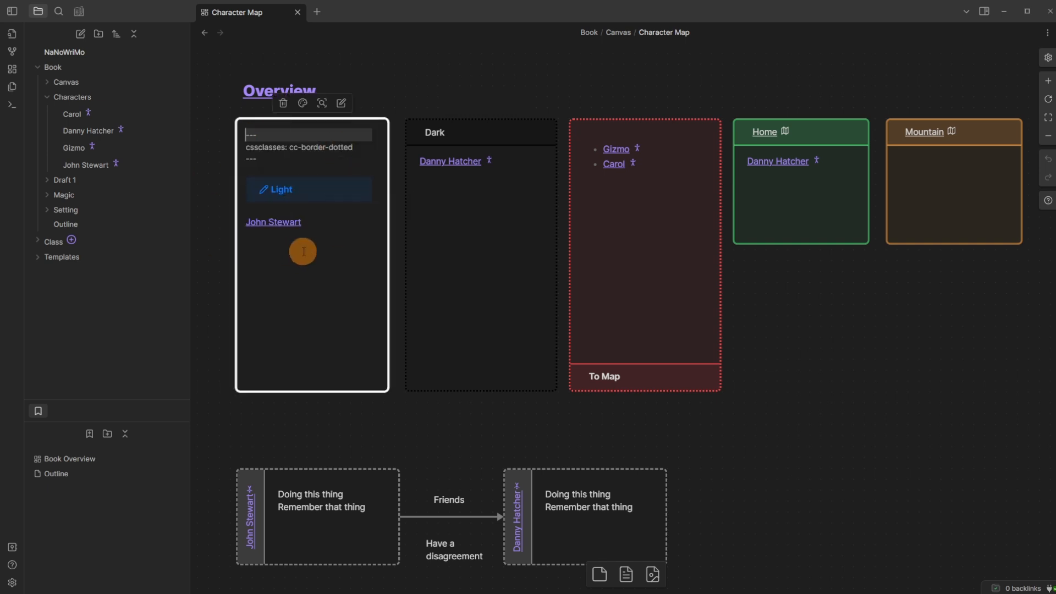
{"action": "left_click", "coordinate": [322, 243]}
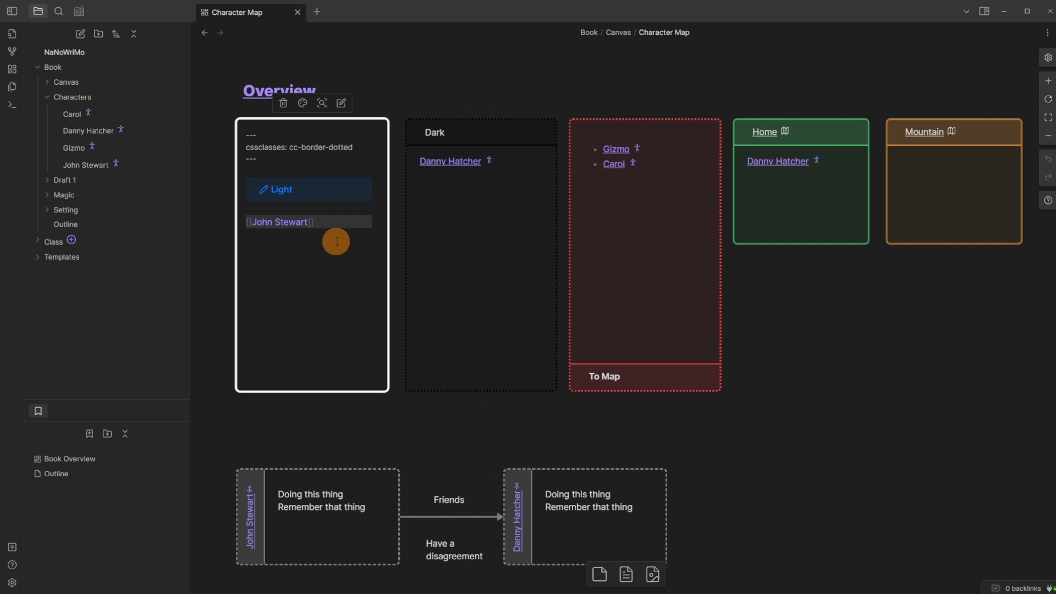
{"action": "left_click", "coordinate": [306, 147]}
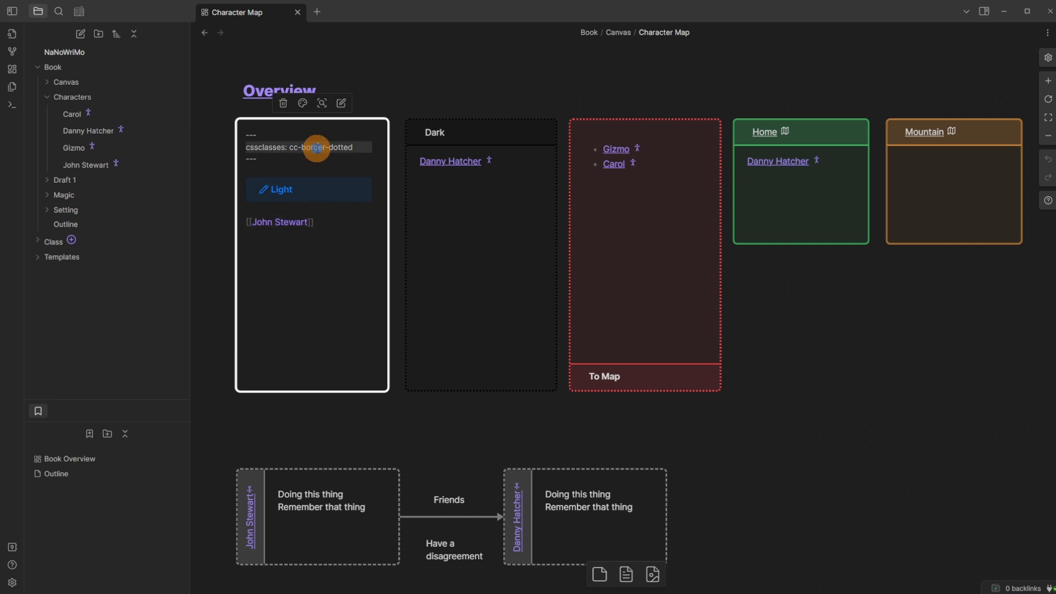
{"action": "left_click", "coordinate": [420, 88]}
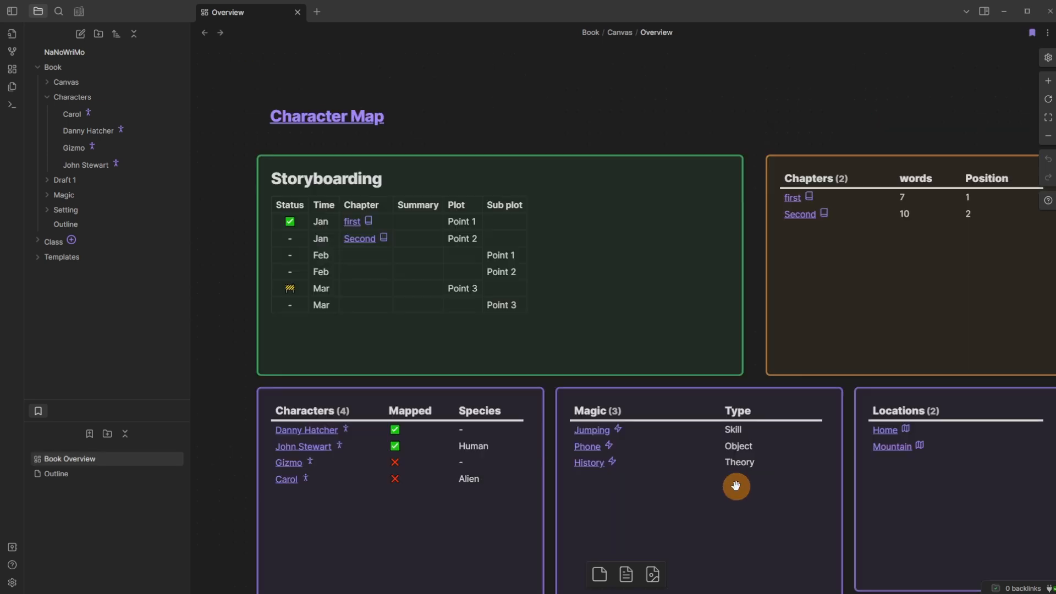
Step: Look over the Overview canvas cards and reopen the linked Character Map canvas
{"action": "left_click_drag", "start_coordinate": [694, 484], "coordinate": [663, 409]}
{"action": "left_click_drag", "start_coordinate": [389, 114], "coordinate": [395, 167]}
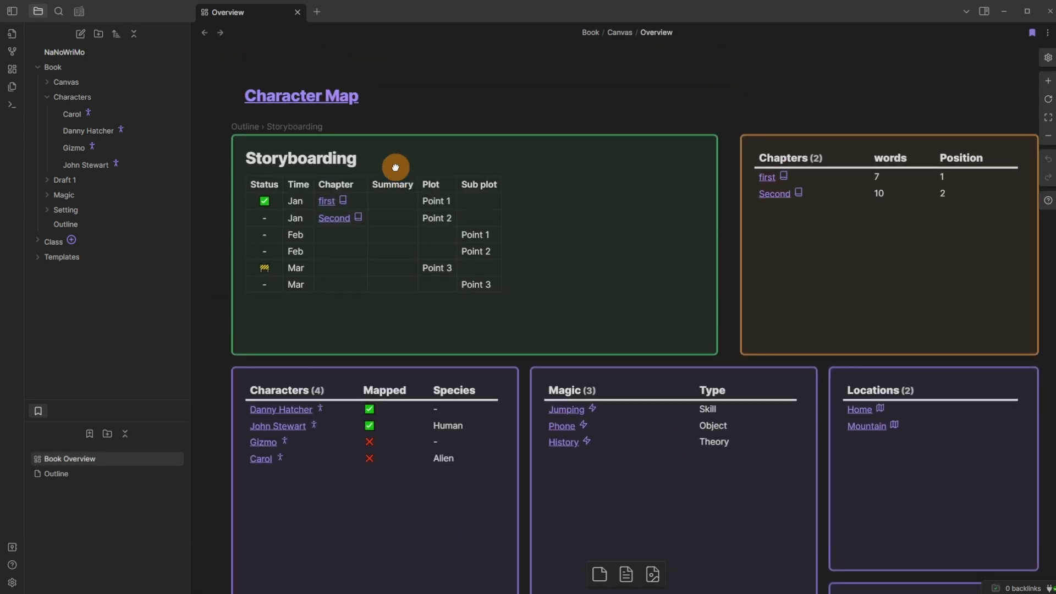
{"action": "left_click", "coordinate": [309, 96]}
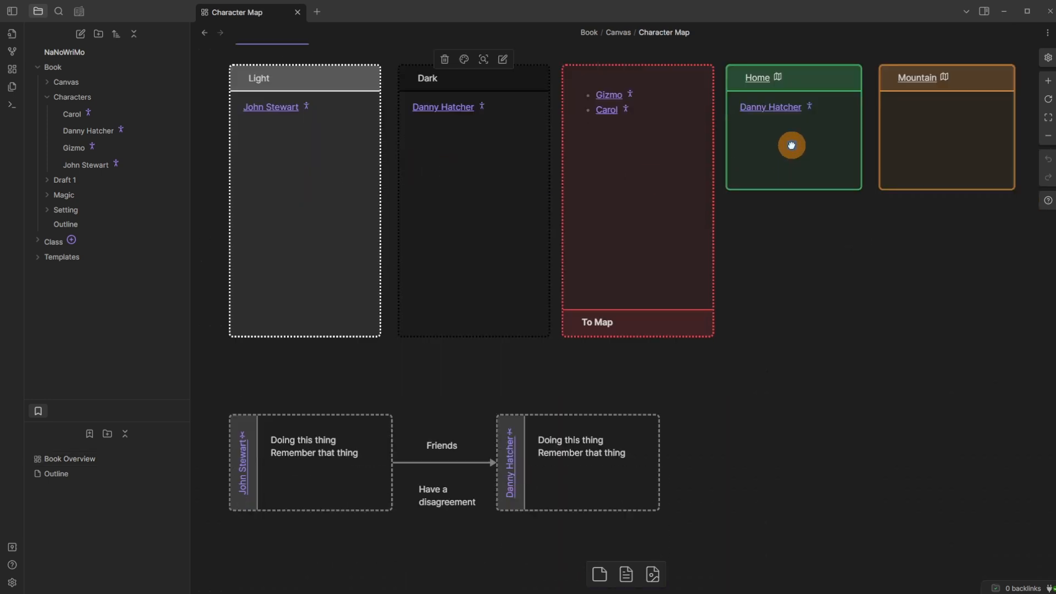
Step: Examine the Home and Mountain location cards on the Character Map and preview the Home note
{"action": "left_click", "coordinate": [791, 146]}
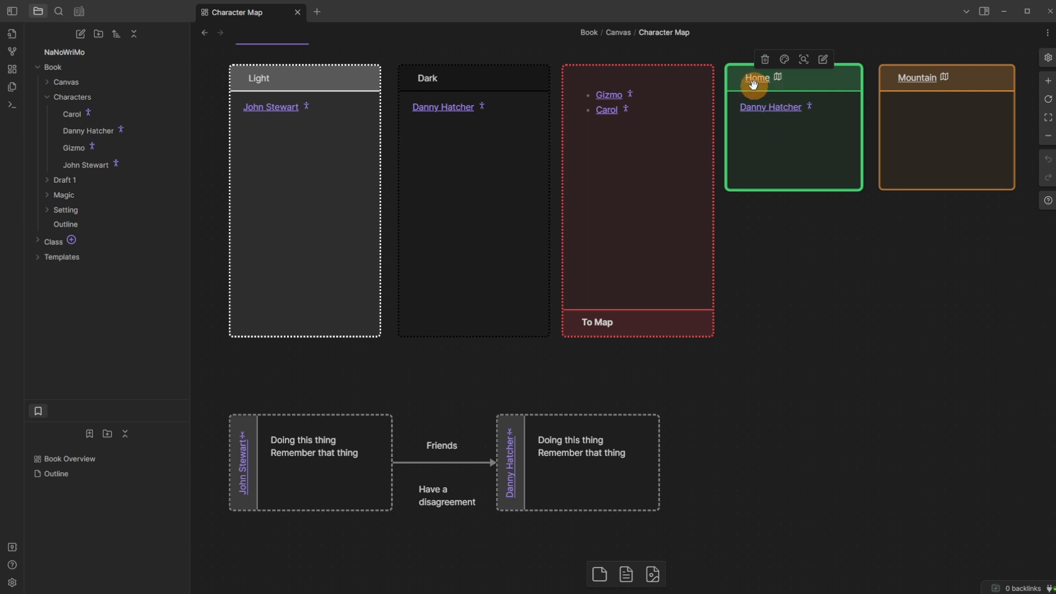
{"action": "left_click", "coordinate": [934, 143]}
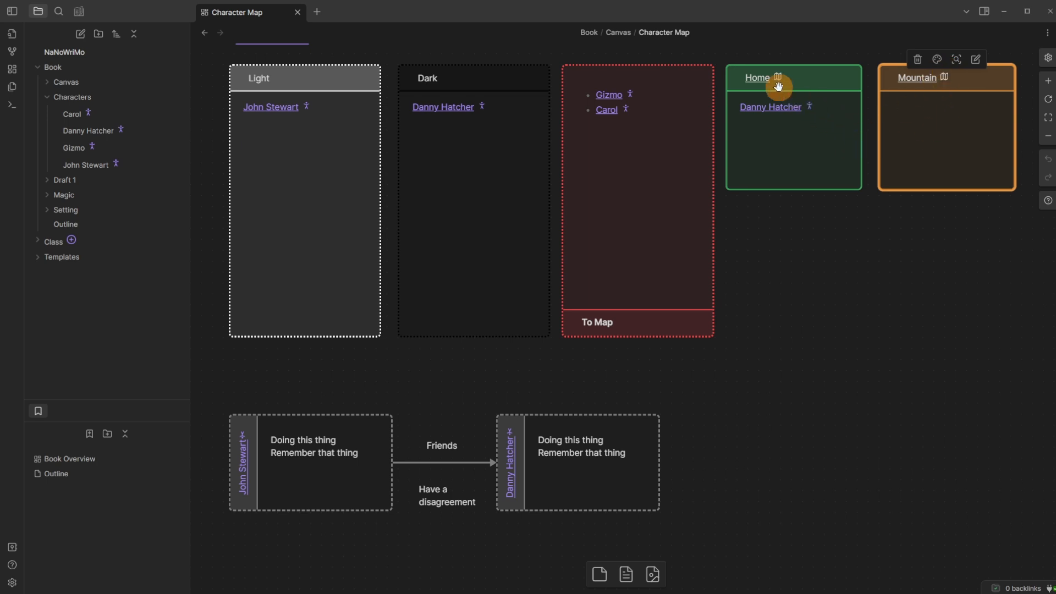
{"action": "left_click", "coordinate": [757, 77]}
{"action": "mouse_move", "coordinate": [762, 81]}
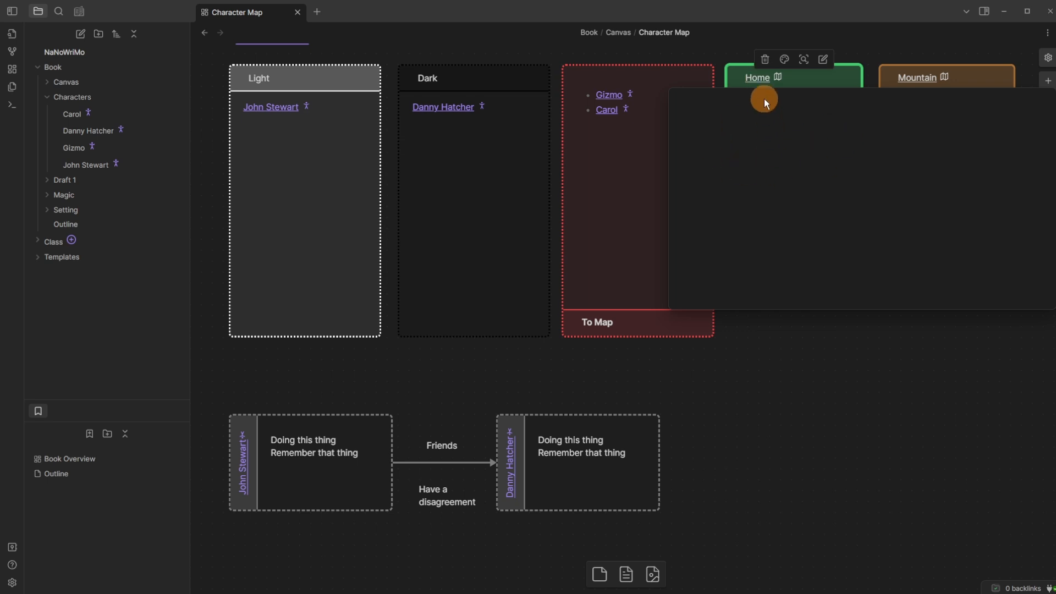
Step: Write "A house" in the Home location note, close it and check the Home card on the Character Map
{"action": "left_click", "coordinate": [756, 79]}
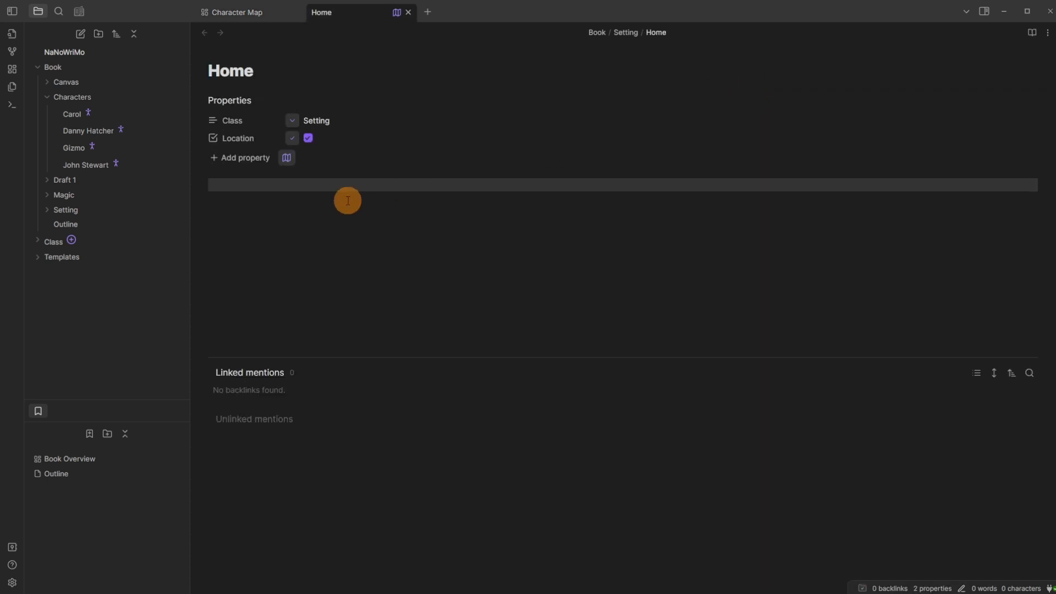
{"action": "type", "text": "A house"}
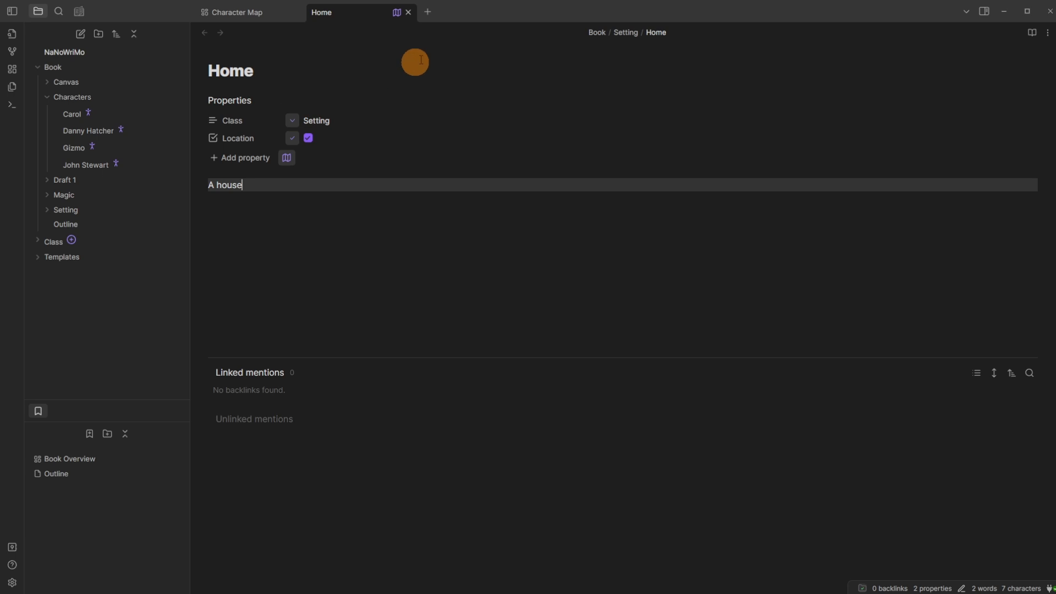
{"action": "left_click", "coordinate": [408, 12]}
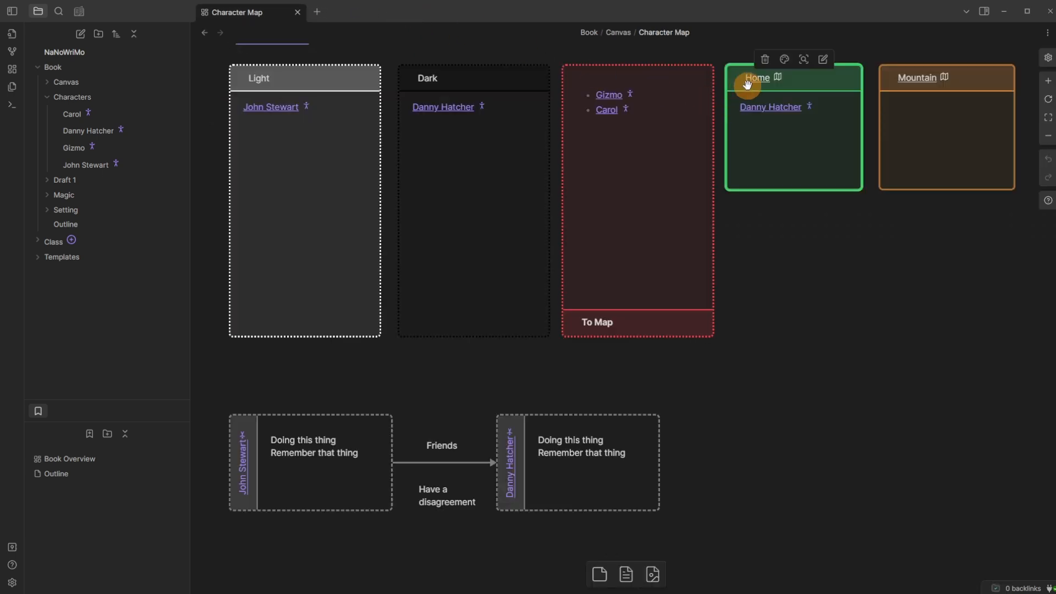
{"action": "mouse_move", "coordinate": [757, 80]}
{"action": "mouse_move", "coordinate": [765, 109]}
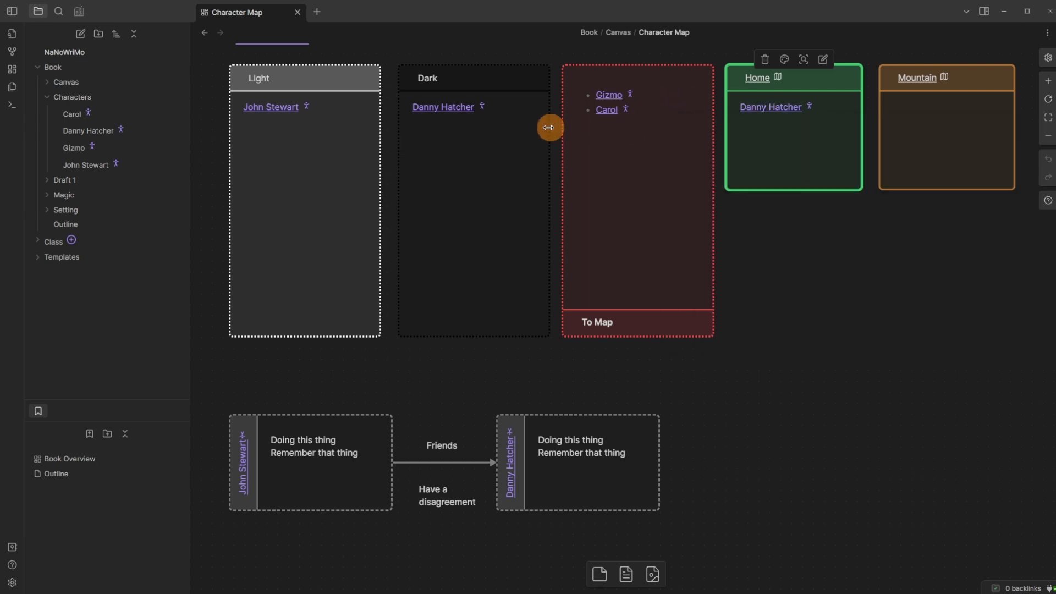
{"action": "left_click", "coordinate": [813, 245]}
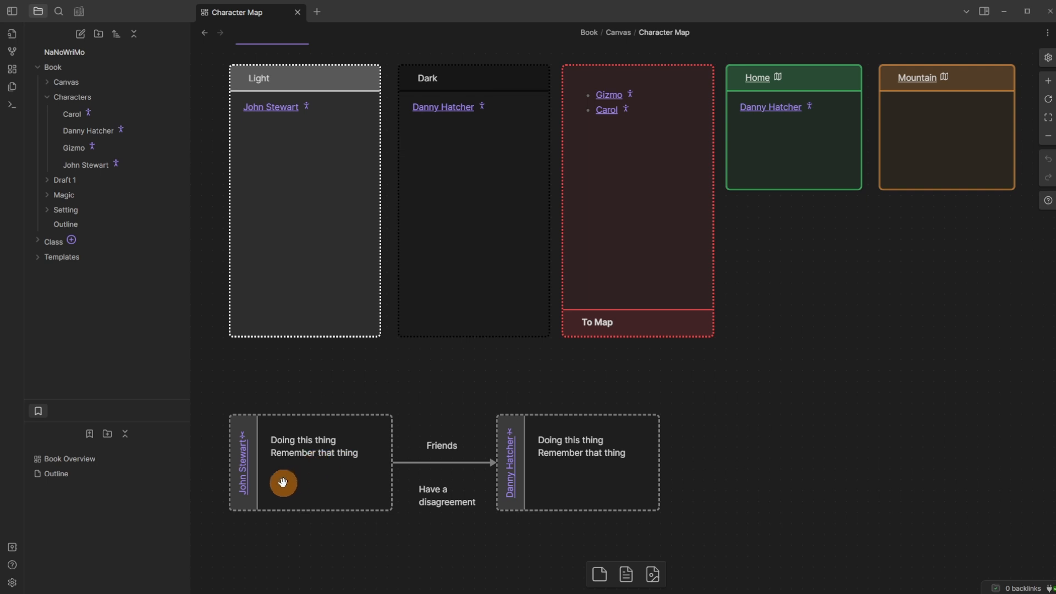
Step: Examine the two linked character relationship cards, their note previews, and the Friends and "Have a disagreement" labels between them
{"action": "left_click", "coordinate": [243, 464]}
{"action": "mouse_move", "coordinate": [243, 464]}
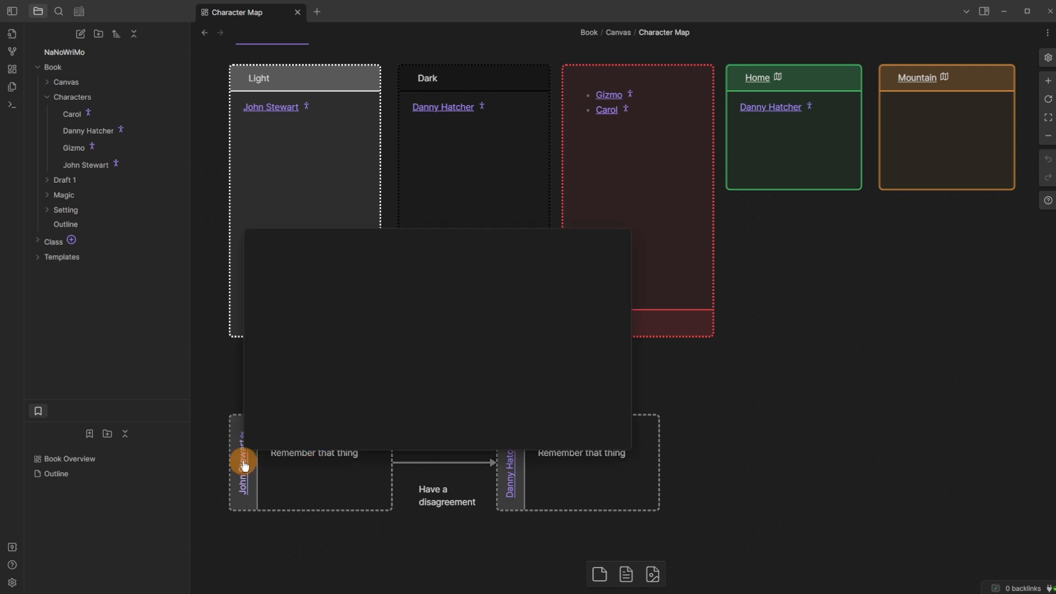
{"action": "left_click", "coordinate": [448, 472]}
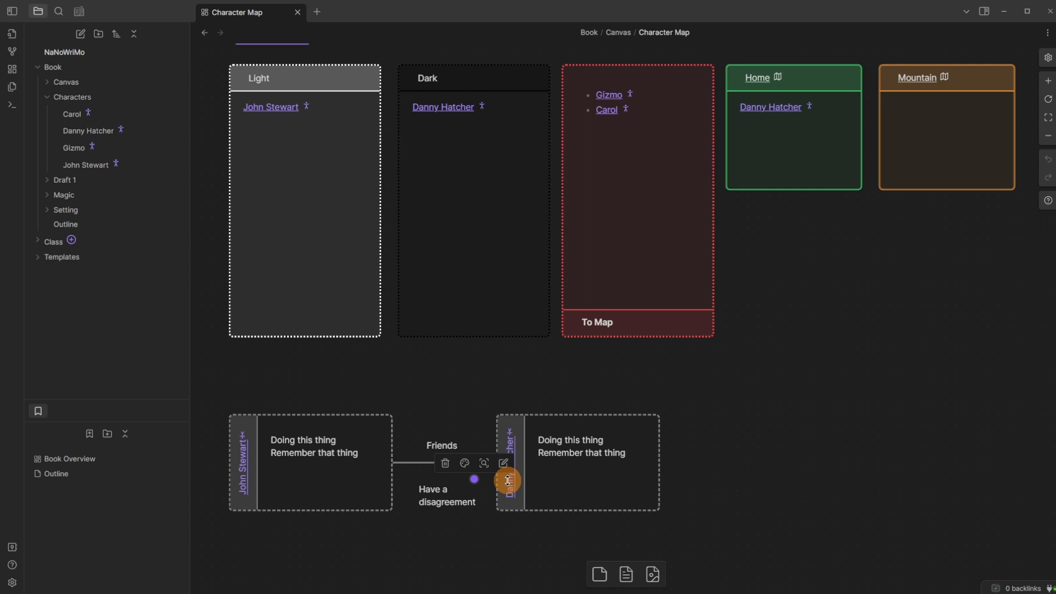
{"action": "left_click", "coordinate": [550, 476]}
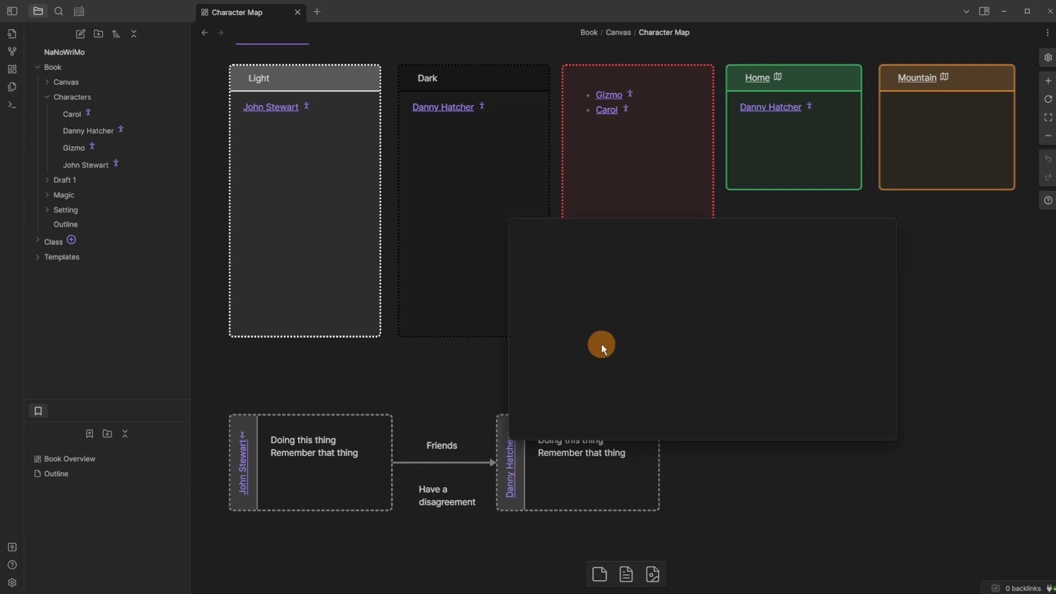
{"action": "left_click", "coordinate": [414, 379]}
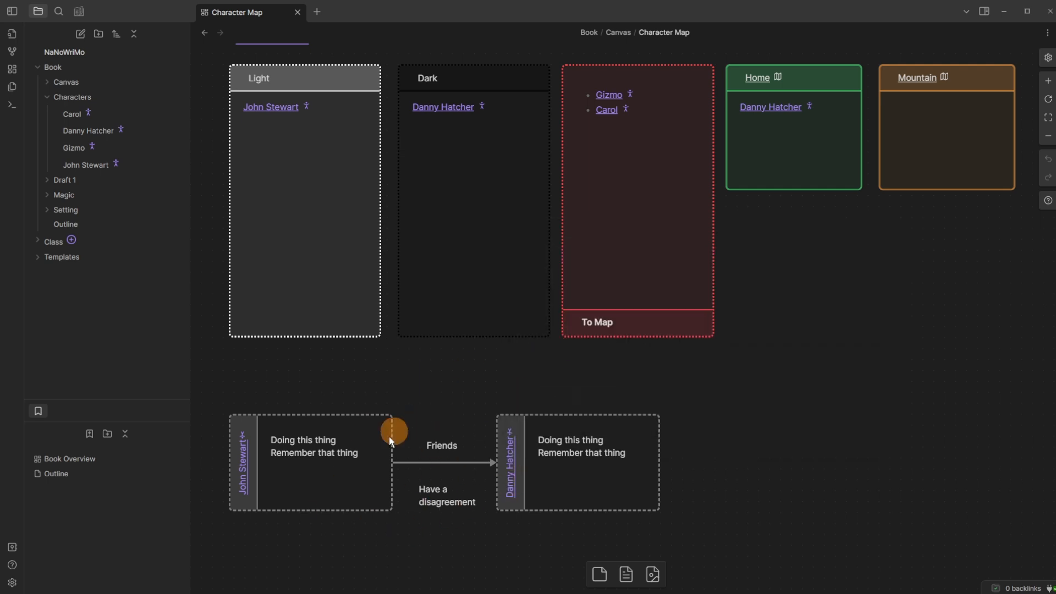
{"action": "left_click", "coordinate": [443, 444]}
{"action": "left_click", "coordinate": [447, 495]}
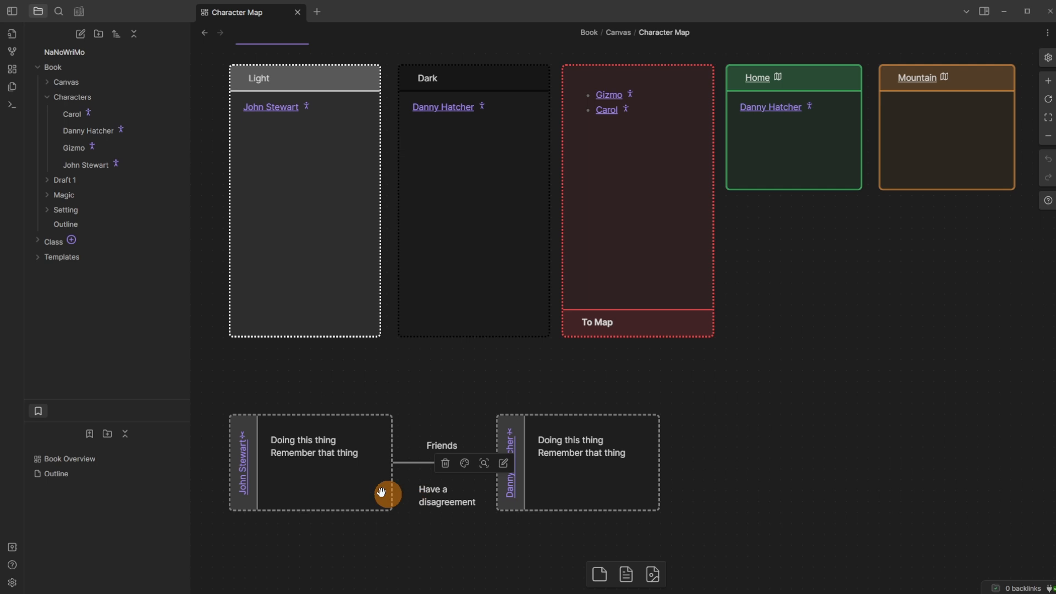
{"action": "left_click", "coordinate": [325, 474]}
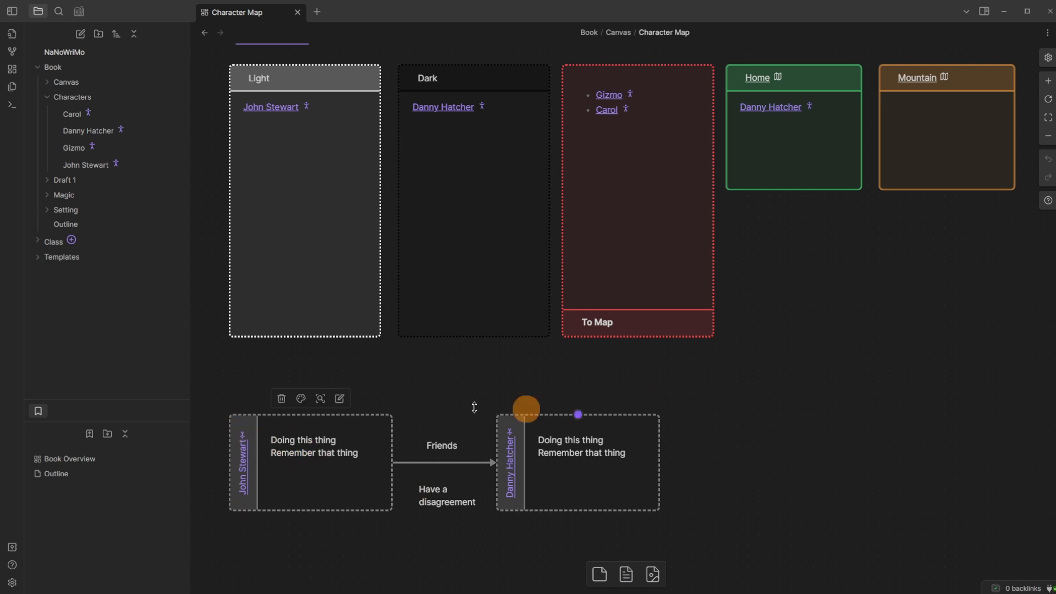
{"action": "left_click", "coordinate": [571, 484]}
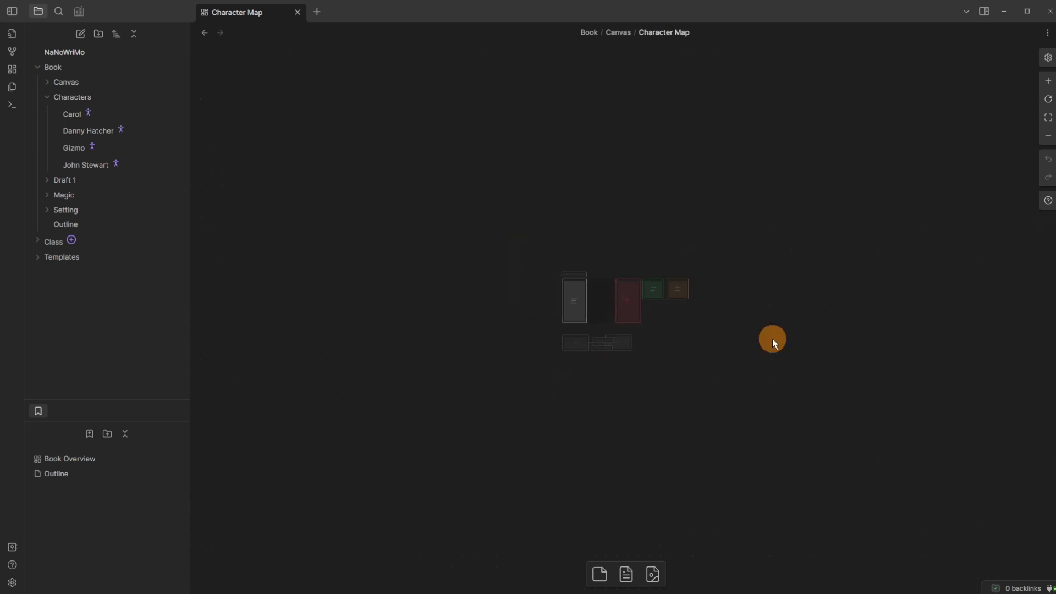
Step: Inspect the Dataview query in the source of the To Map card, including its where !Mapped filter
{"action": "scroll", "coordinate": [772, 339], "scroll_direction": "down", "scroll_amount": 5}
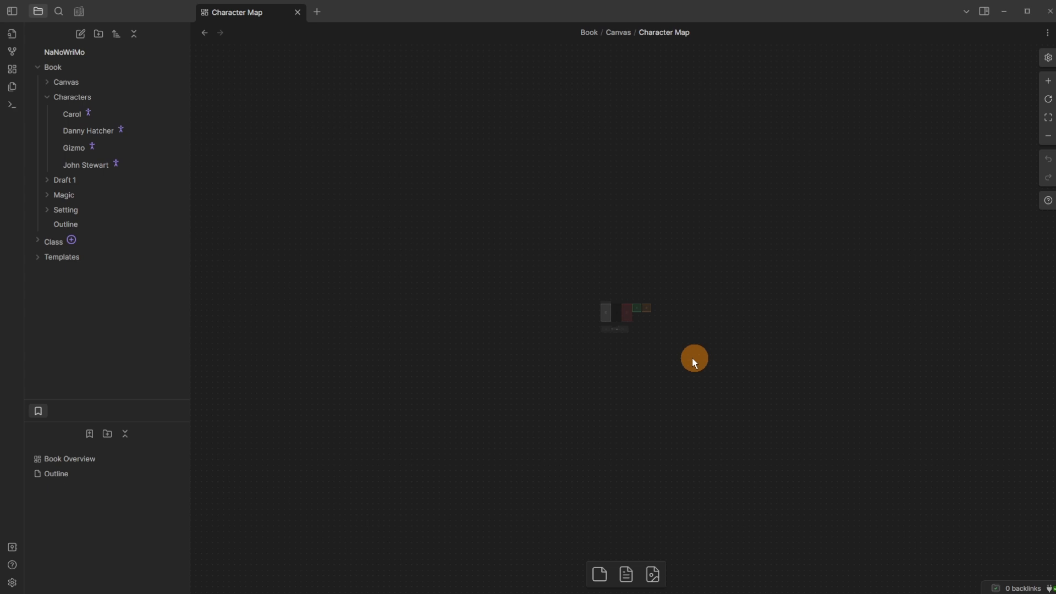
{"action": "scroll", "coordinate": [635, 347], "scroll_direction": "up", "scroll_amount": 10}
{"action": "left_click_drag", "start_coordinate": [643, 277], "coordinate": [650, 391]}
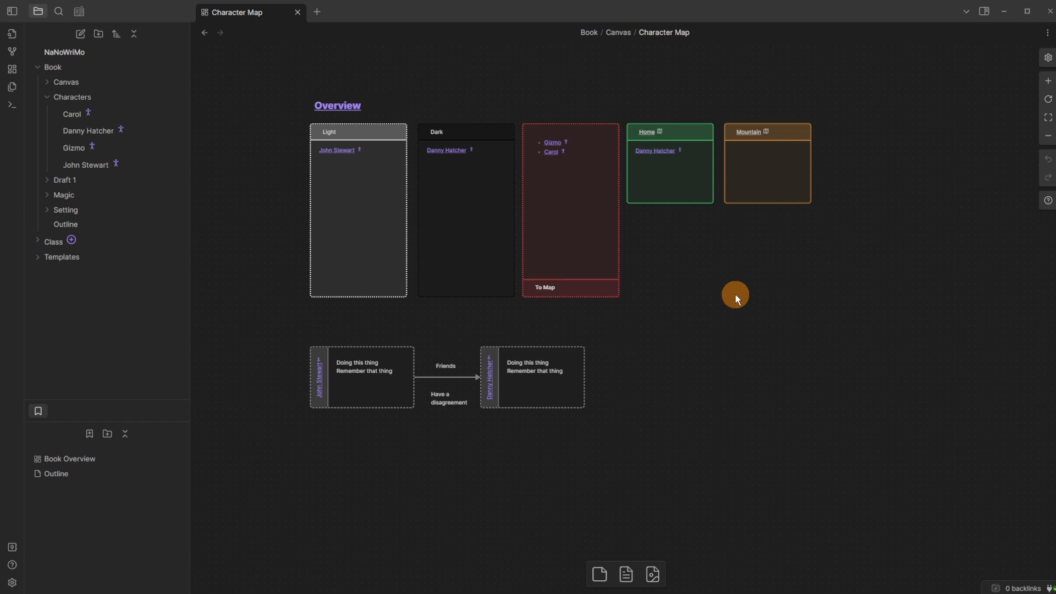
{"action": "scroll", "coordinate": [701, 285], "scroll_direction": "up", "scroll_amount": 2}
{"action": "left_click_drag", "start_coordinate": [674, 285], "coordinate": [733, 325]}
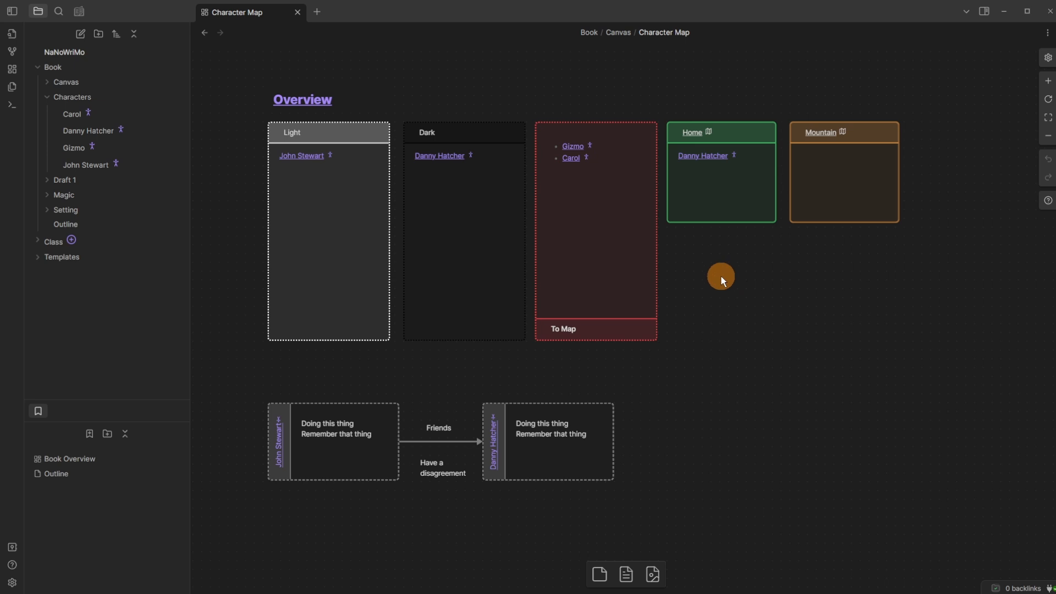
{"action": "double_click", "coordinate": [641, 238]}
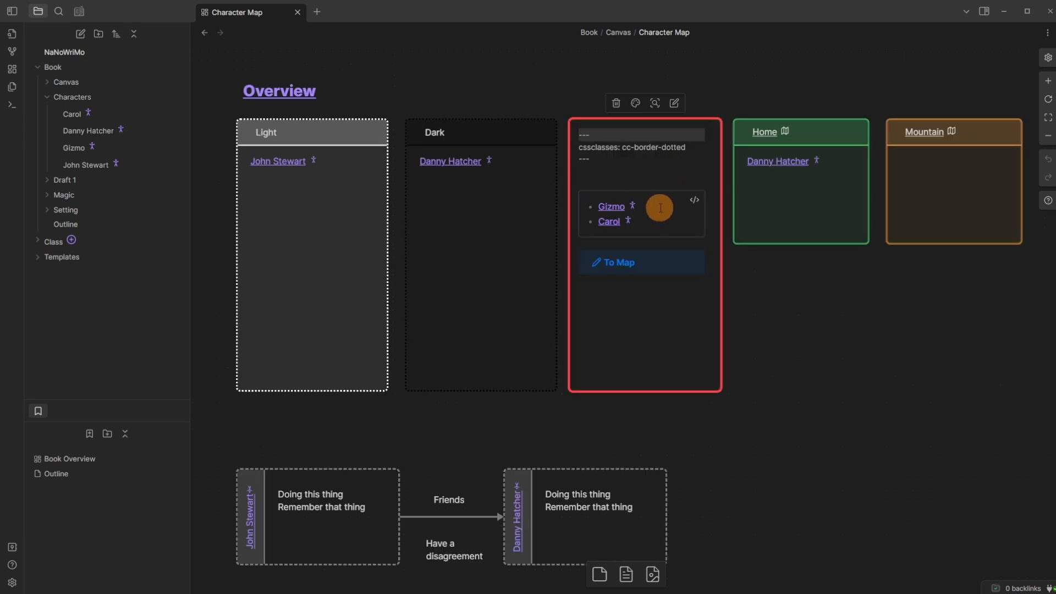
{"action": "left_click", "coordinate": [694, 199]}
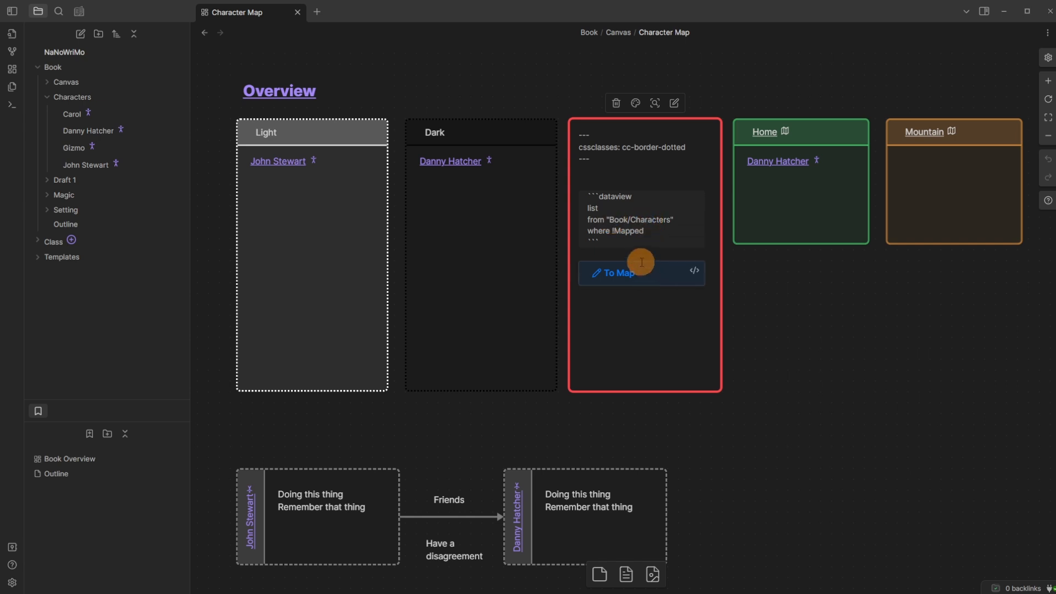
{"action": "left_click_drag", "start_coordinate": [644, 231], "coordinate": [621, 233]}
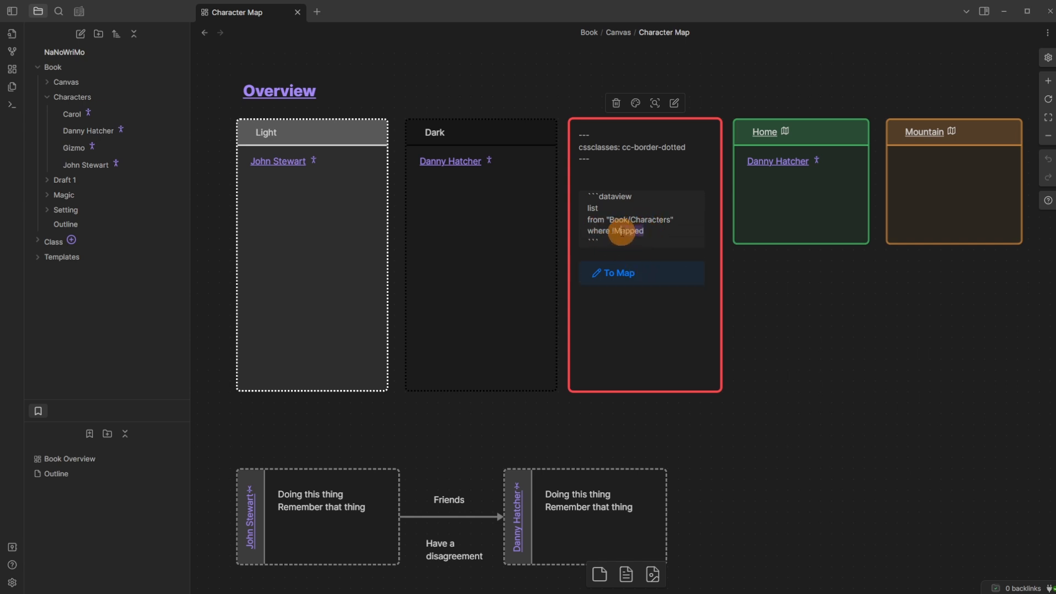
{"action": "left_click", "coordinate": [776, 312]}
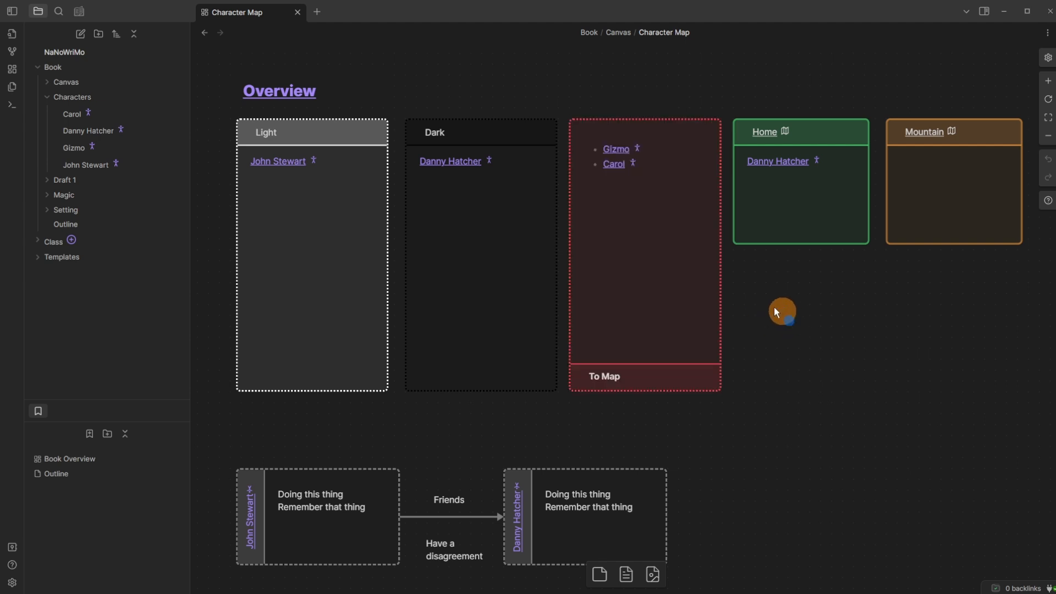
Step: Open the Alien character's note from the To Map card, enable its Mapped property and return to the Character Map
{"action": "left_click", "coordinate": [614, 164]}
{"action": "left_click", "coordinate": [614, 164]}
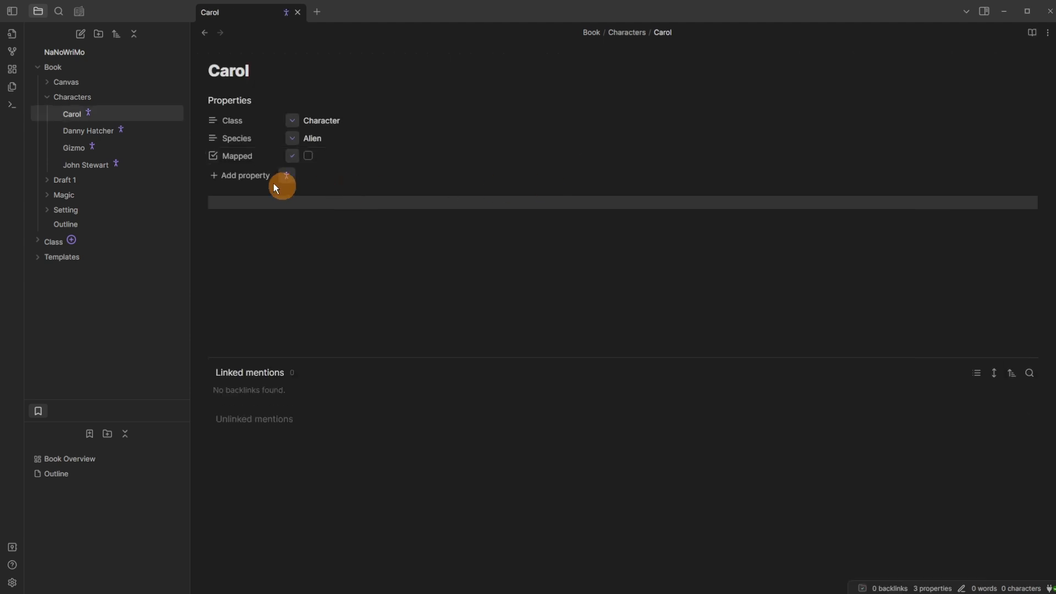
{"action": "left_click", "coordinate": [309, 157]}
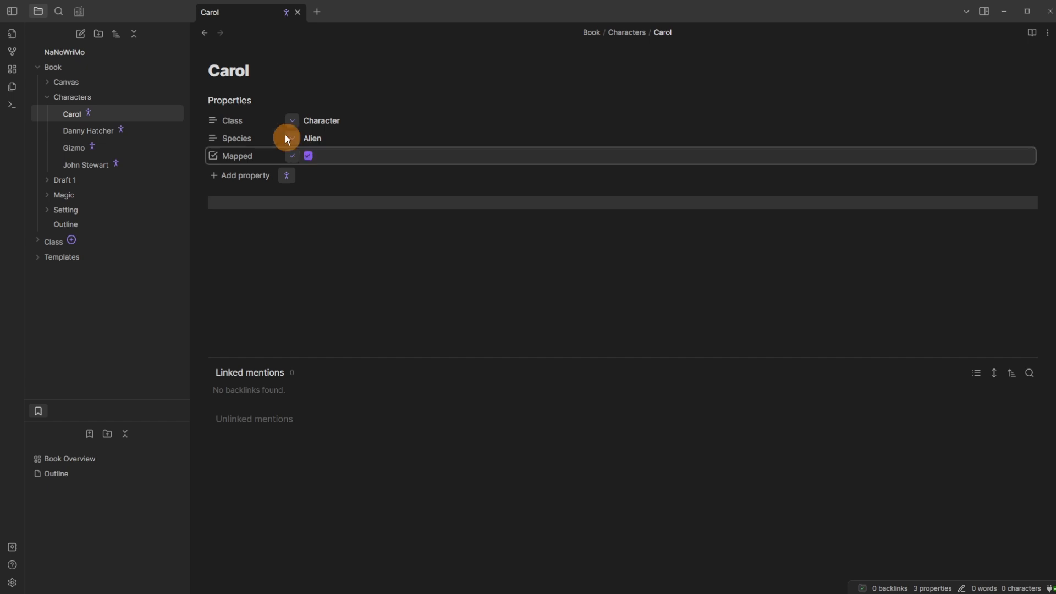
{"action": "left_click", "coordinate": [211, 35]}
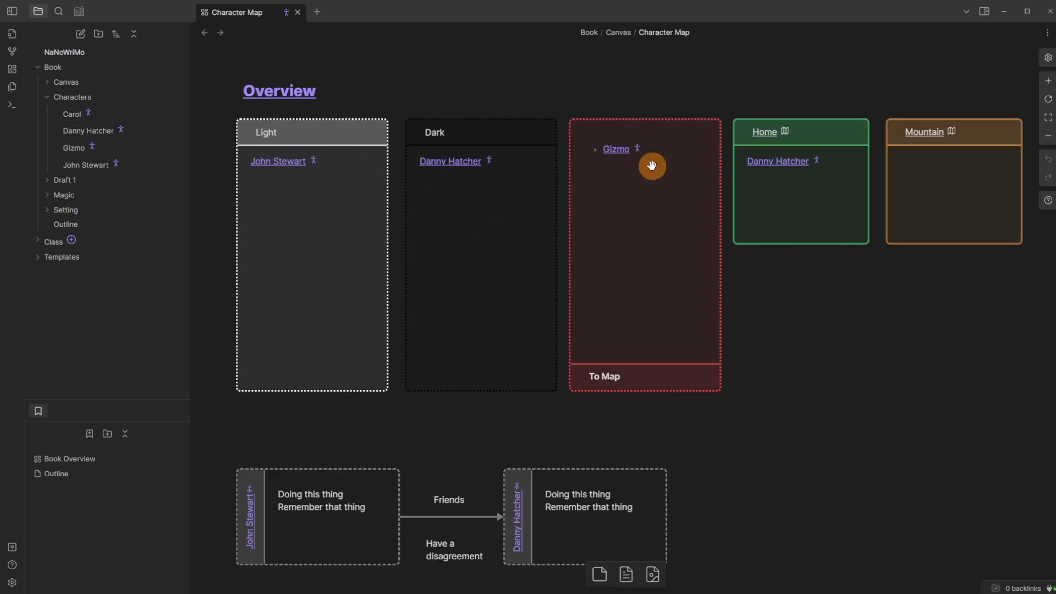
Step: Clear the Mapped property in the Alien character's note again and go back to the Character Map
{"action": "left_click", "coordinate": [221, 33]}
{"action": "left_click", "coordinate": [309, 156]}
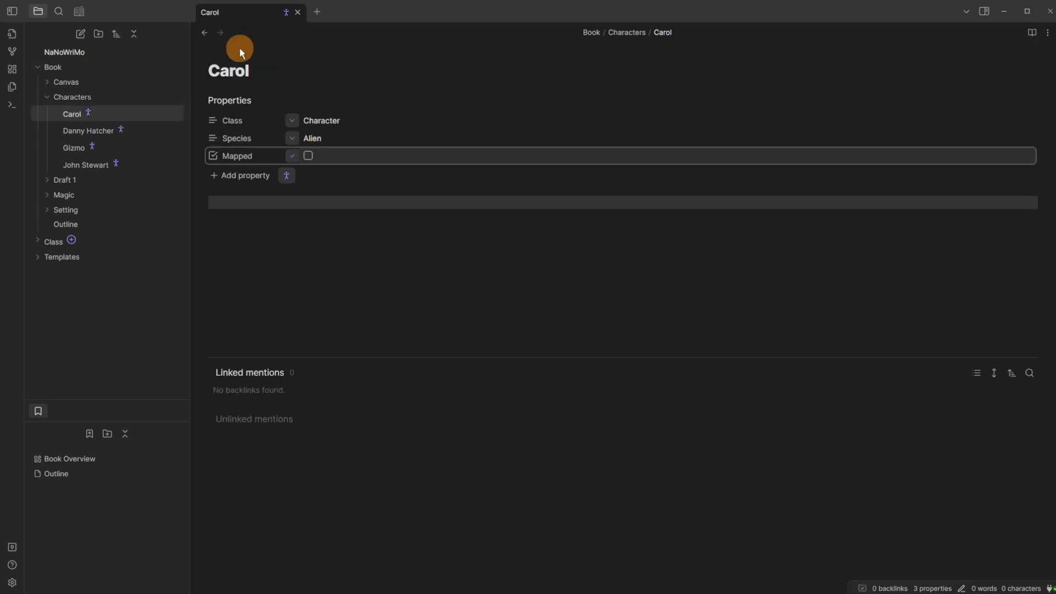
{"action": "left_click", "coordinate": [205, 33]}
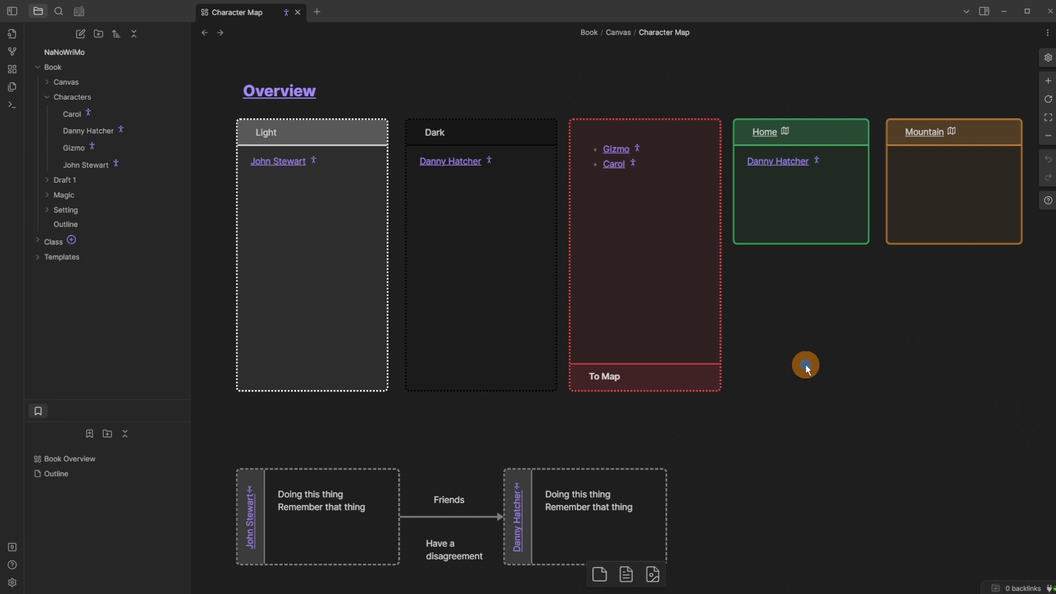
Step: Review the two relationship cards below the Character Map columns and return to the Overview canvas
{"action": "scroll", "coordinate": [805, 363], "scroll_direction": "down", "scroll_amount": 3}
{"action": "left_click", "coordinate": [598, 466]}
{"action": "left_click", "coordinate": [361, 459]}
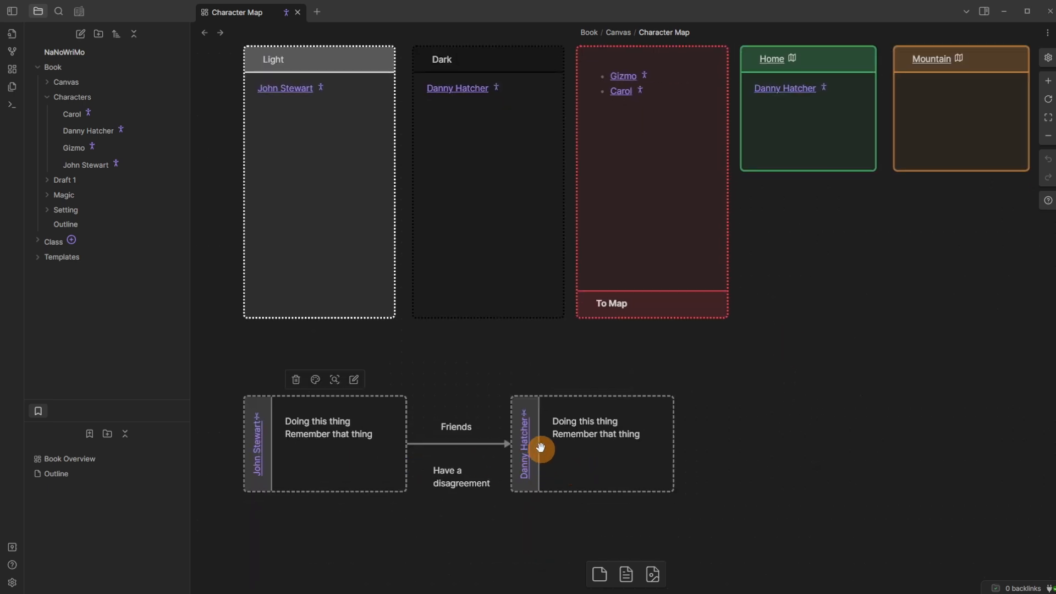
{"action": "scroll", "coordinate": [514, 361], "scroll_direction": "up", "scroll_amount": 2}
{"action": "left_click", "coordinate": [482, 242]}
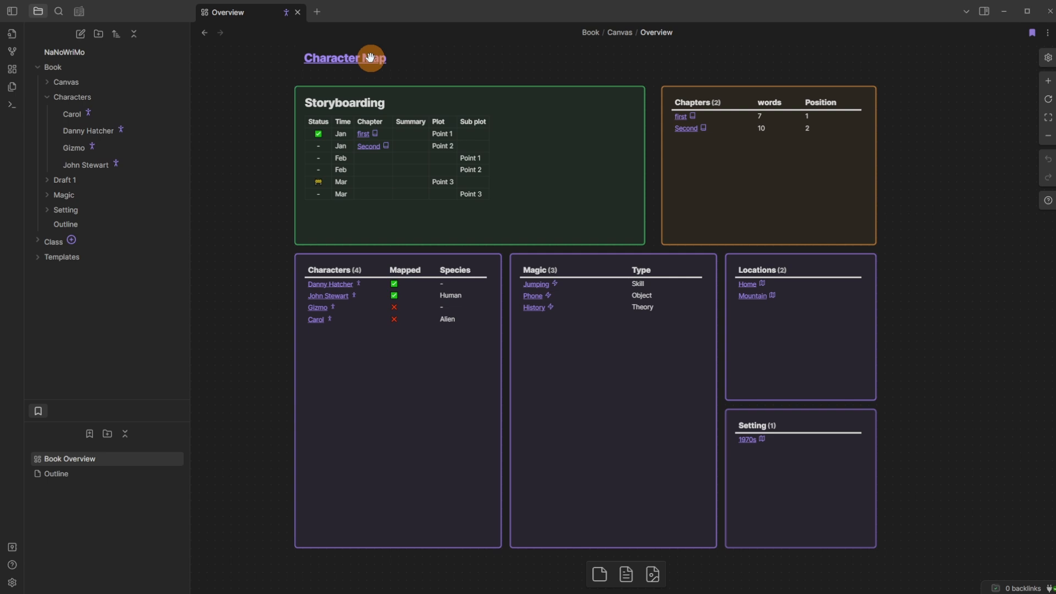
Step: Examine the Magic, Locations and Setting cards on the Overview canvas, comparing locations with the 1970s setting entry
{"action": "left_click", "coordinate": [607, 355]}
{"action": "left_click", "coordinate": [784, 323]}
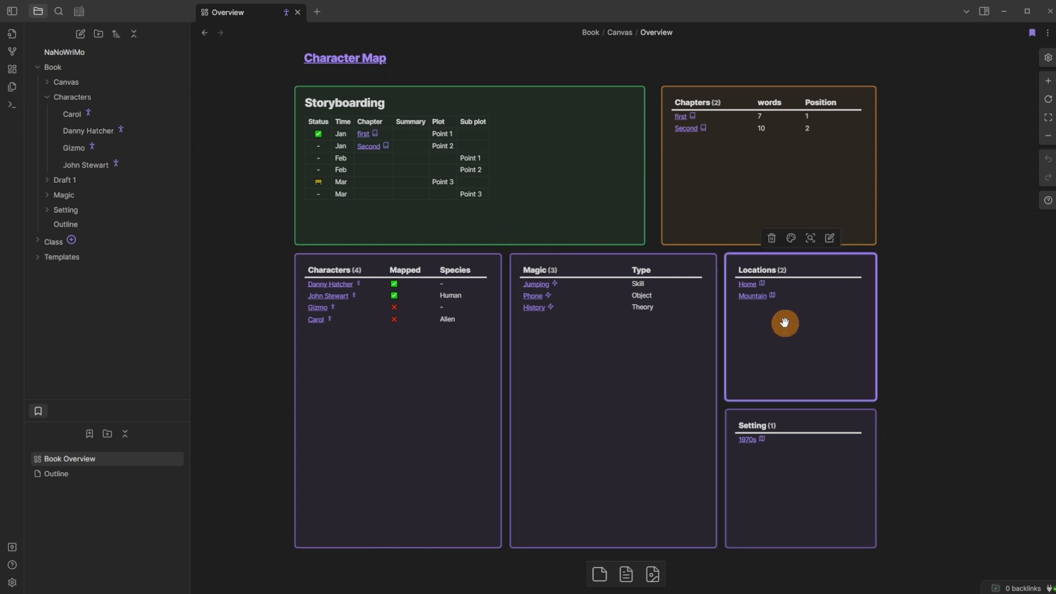
{"action": "left_click", "coordinate": [774, 454]}
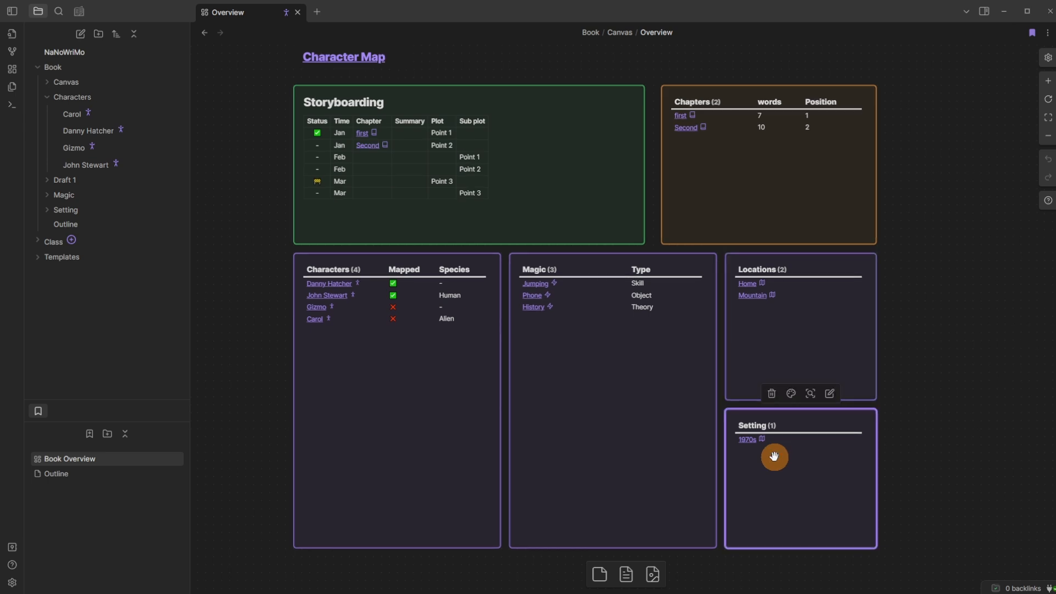
{"action": "scroll", "coordinate": [774, 456], "scroll_direction": "up", "scroll_amount": 5}
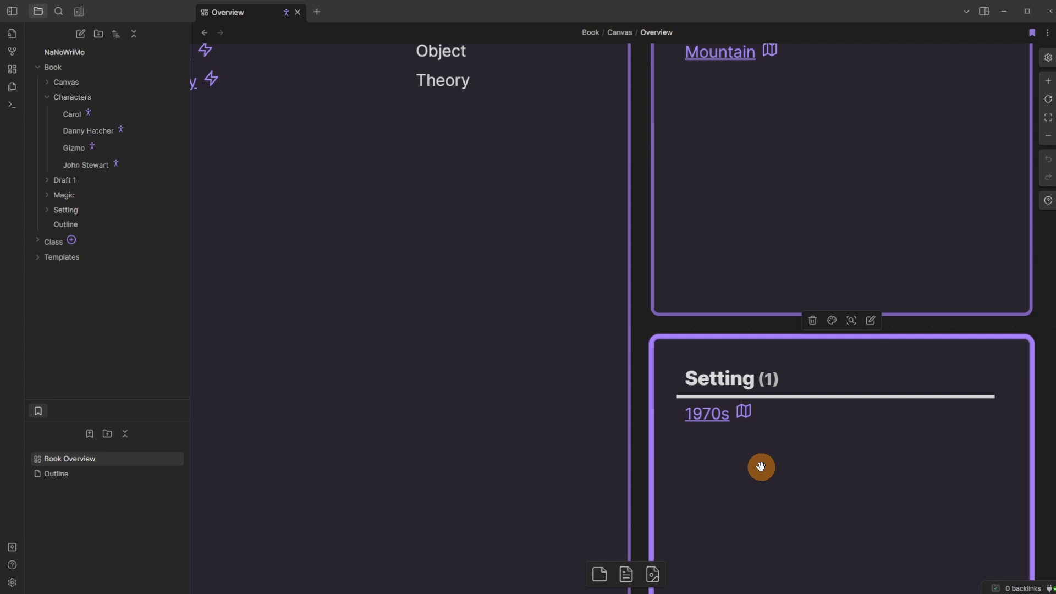
{"action": "scroll", "coordinate": [761, 467], "scroll_direction": "down", "scroll_amount": 5}
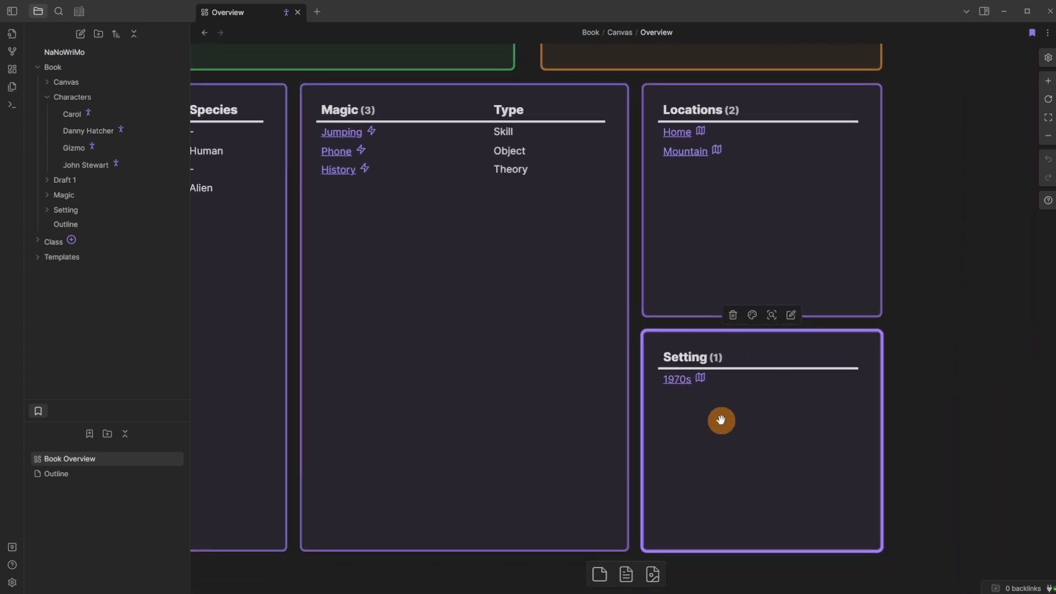
{"action": "scroll", "coordinate": [731, 396], "scroll_direction": "up", "scroll_amount": 1}
{"action": "left_click", "coordinate": [742, 237]}
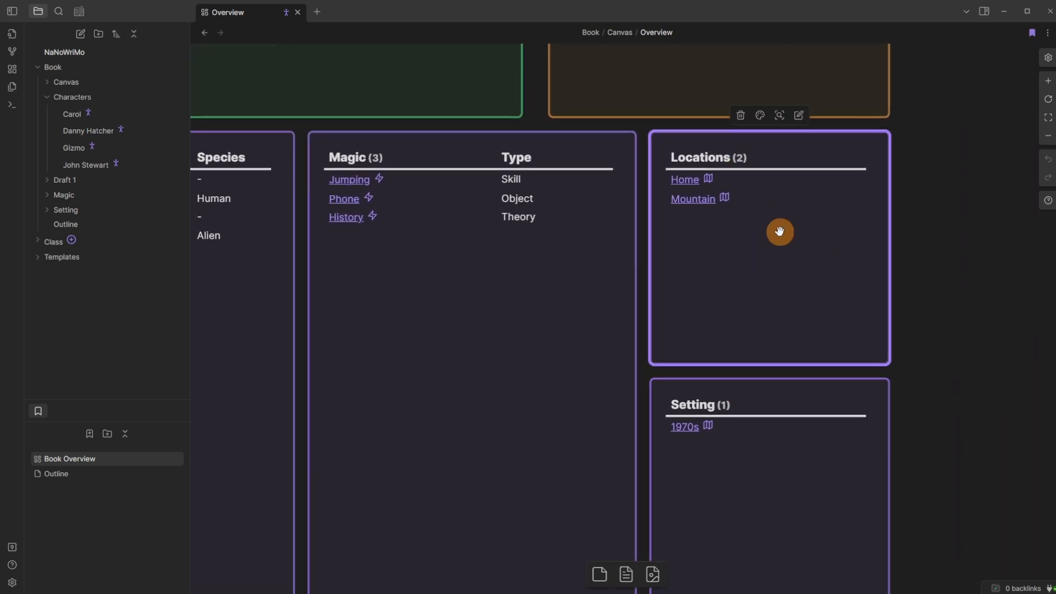
{"action": "scroll", "coordinate": [615, 285], "scroll_direction": "down", "scroll_amount": 5}
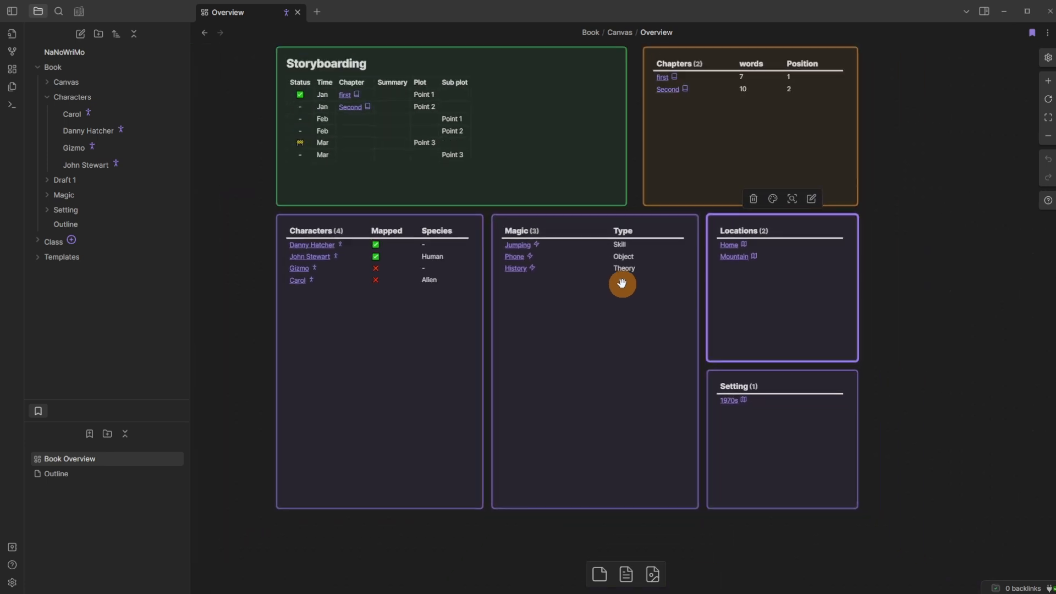
{"action": "left_click_drag", "start_coordinate": [614, 277], "coordinate": [612, 299]}
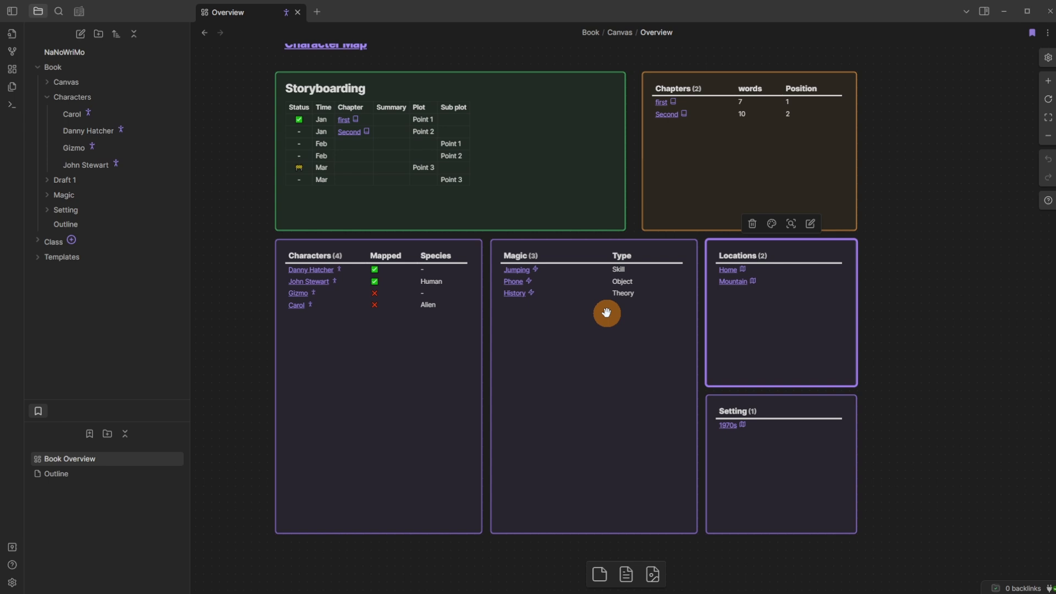
{"action": "left_click", "coordinate": [898, 205]}
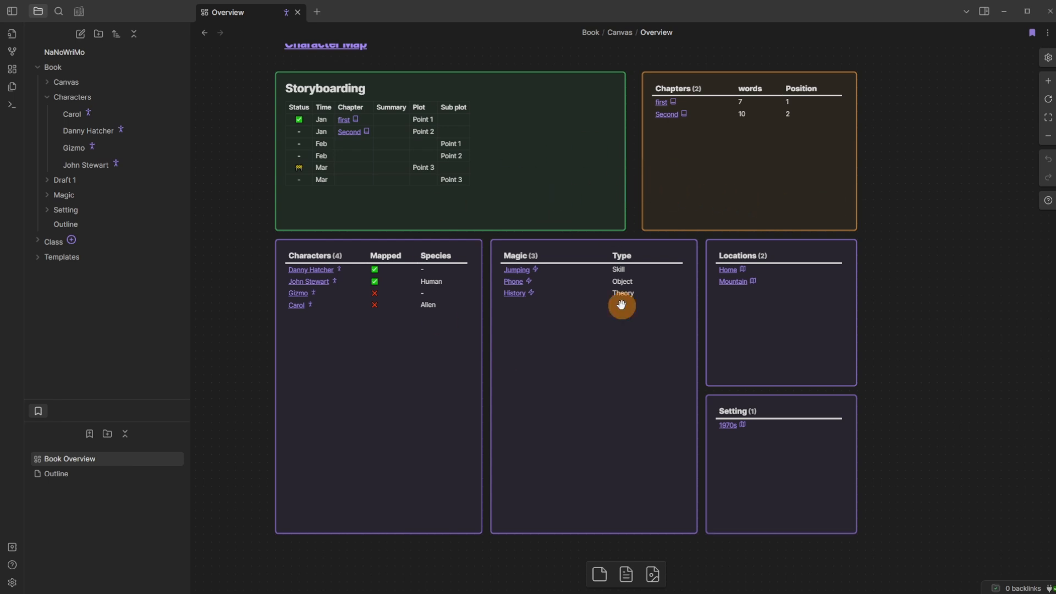
{"action": "scroll", "coordinate": [585, 297], "scroll_direction": "up", "scroll_amount": 2}
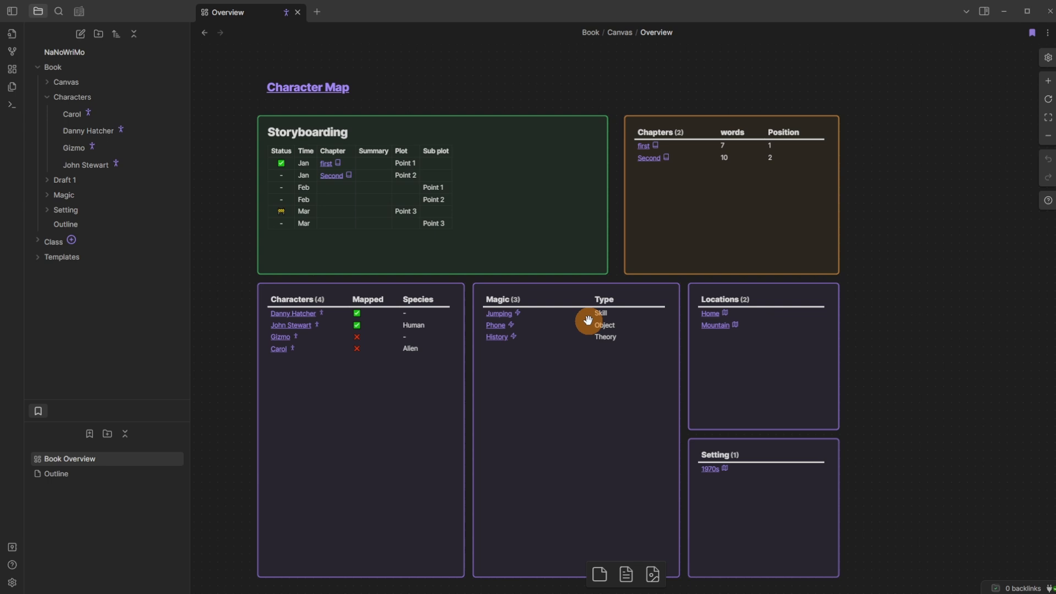
Step: Examine the Storyboarding card and the Characters card on the Overview canvas up close
{"action": "left_click", "coordinate": [393, 160]}
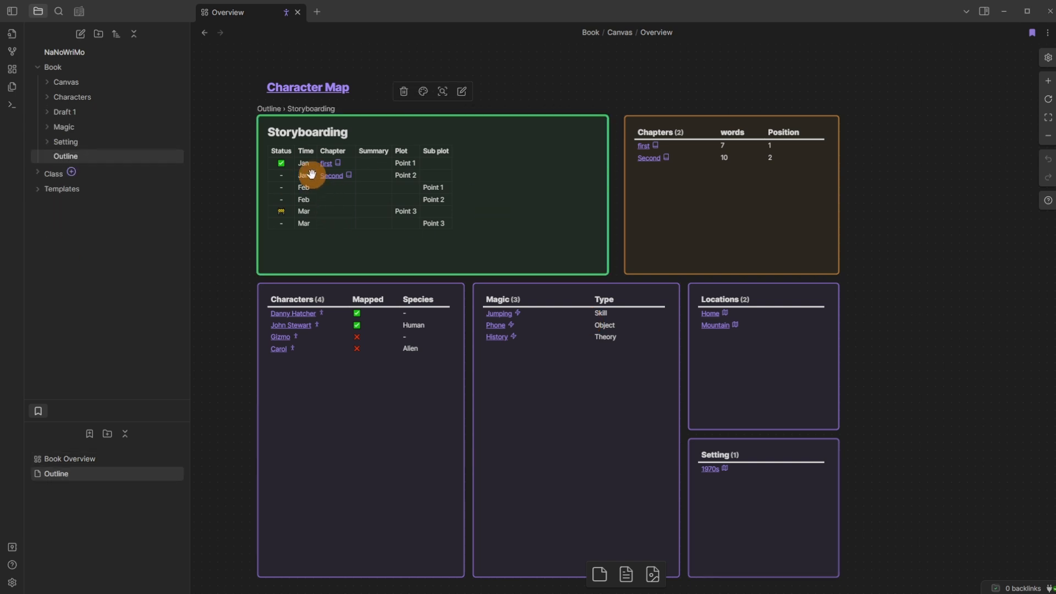
{"action": "scroll", "coordinate": [308, 174], "scroll_direction": "up", "scroll_amount": 3}
{"action": "left_click_drag", "start_coordinate": [373, 189], "coordinate": [403, 210]}
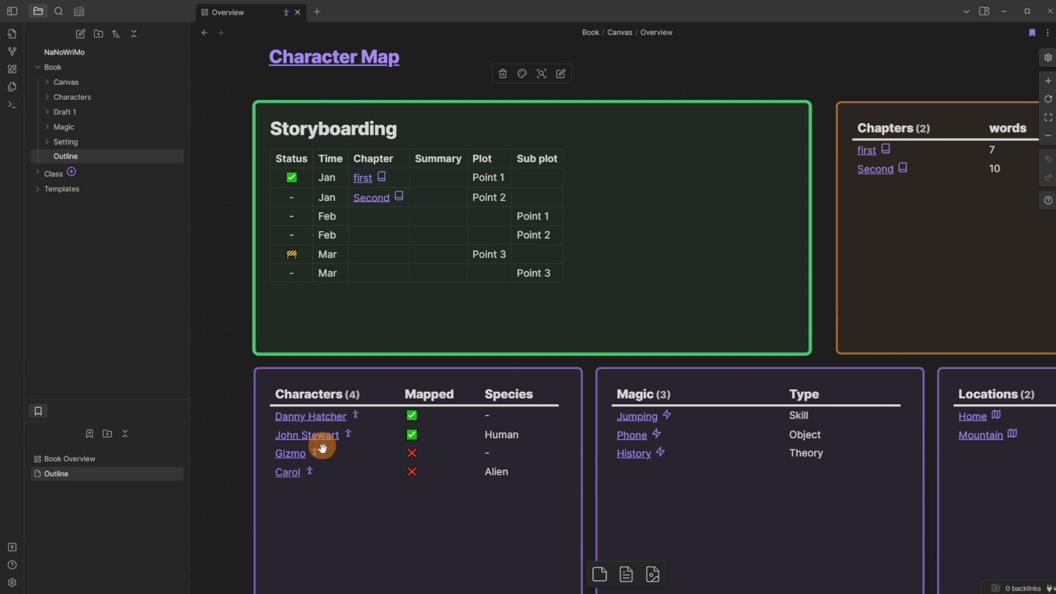
{"action": "left_click", "coordinate": [341, 482]}
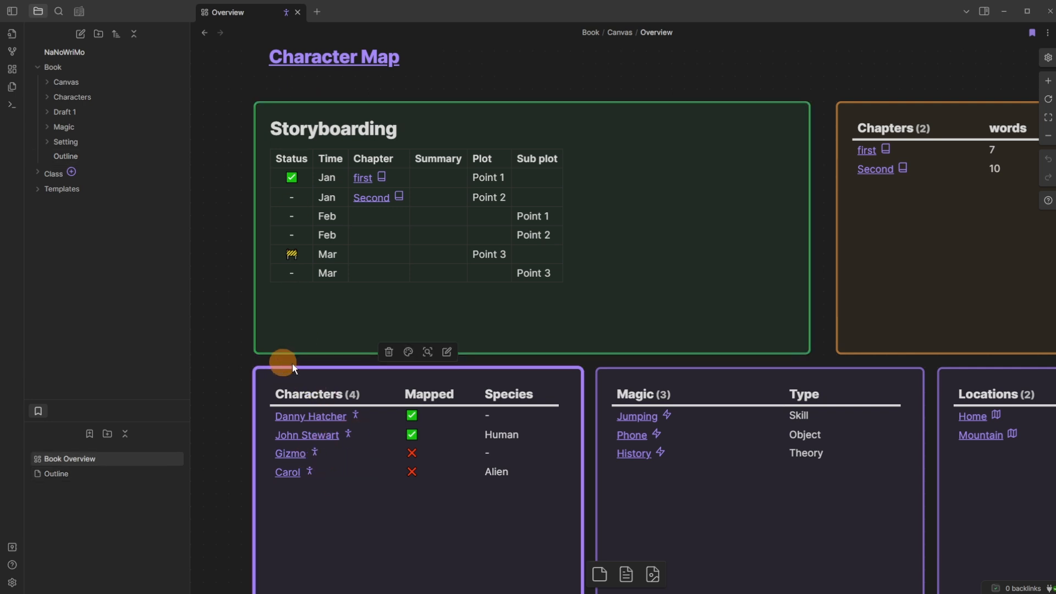
{"action": "scroll", "coordinate": [547, 414], "scroll_direction": "down", "scroll_amount": 1}
{"action": "left_click_drag", "start_coordinate": [547, 415], "coordinate": [738, 198]}
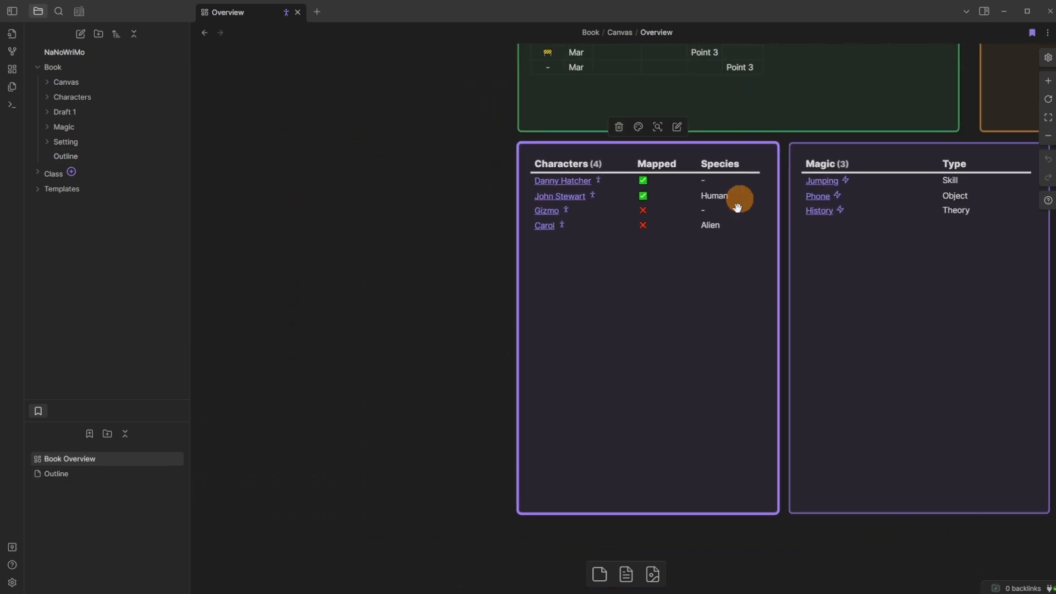
Step: Add a blank card and a card showing the Alien character's note beside the Characters card, and check the canvas media picker
{"action": "left_click_drag", "start_coordinate": [599, 570], "coordinate": [361, 223]}
{"action": "left_click_drag", "start_coordinate": [622, 572], "coordinate": [356, 375]}
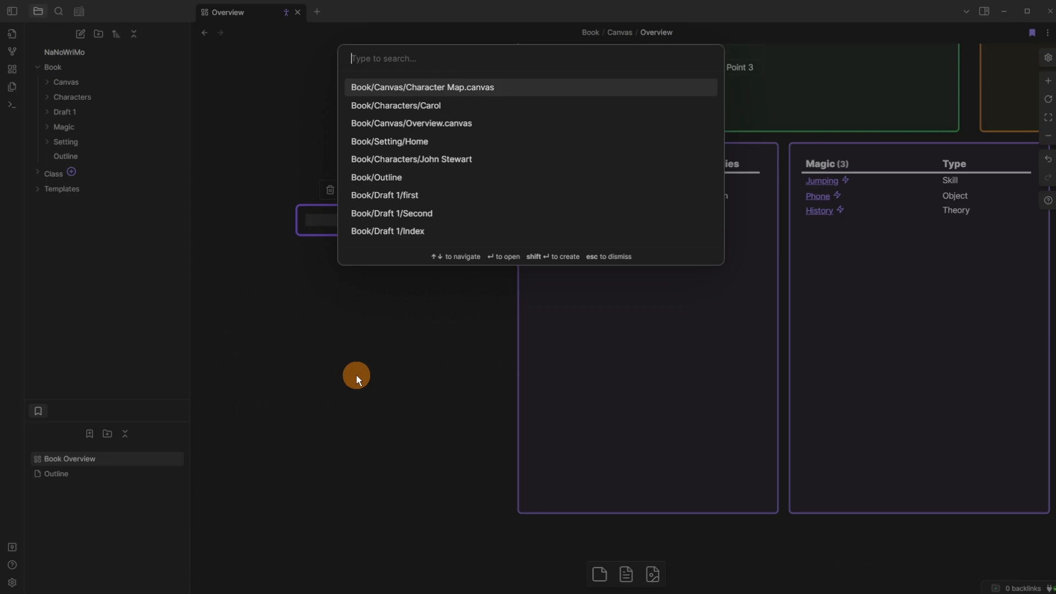
{"action": "left_click", "coordinate": [431, 105]}
{"action": "left_click", "coordinate": [488, 335]}
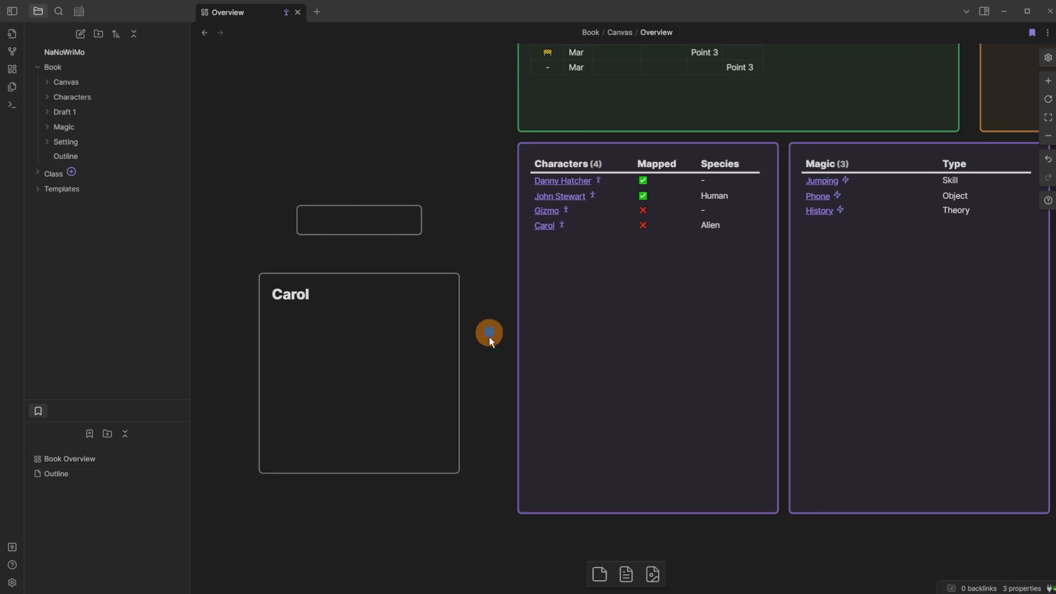
{"action": "left_click_drag", "start_coordinate": [657, 575], "coordinate": [330, 93]}
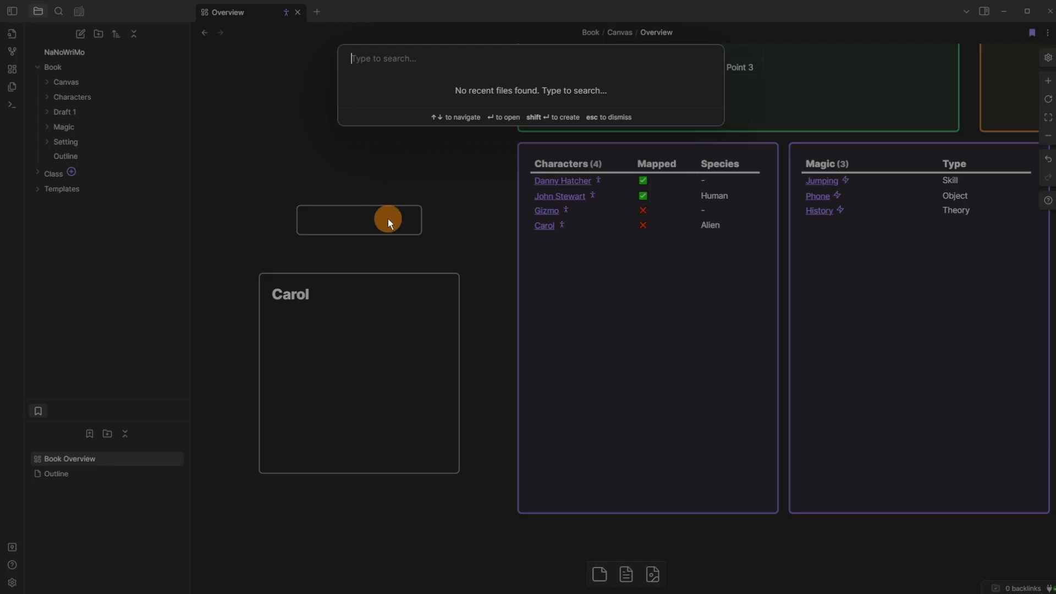
{"action": "left_click", "coordinate": [449, 158]}
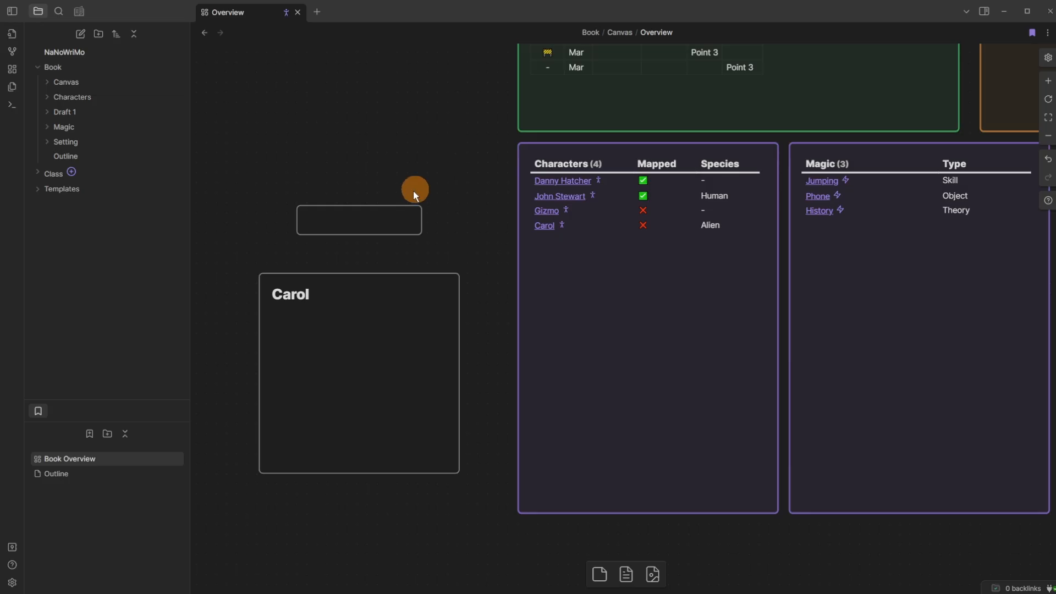
Step: Write "Adding character information" below the properties in the Alien character's note, editing it within its canvas card
{"action": "double_click", "coordinate": [334, 333]}
{"action": "left_click", "coordinate": [318, 379]}
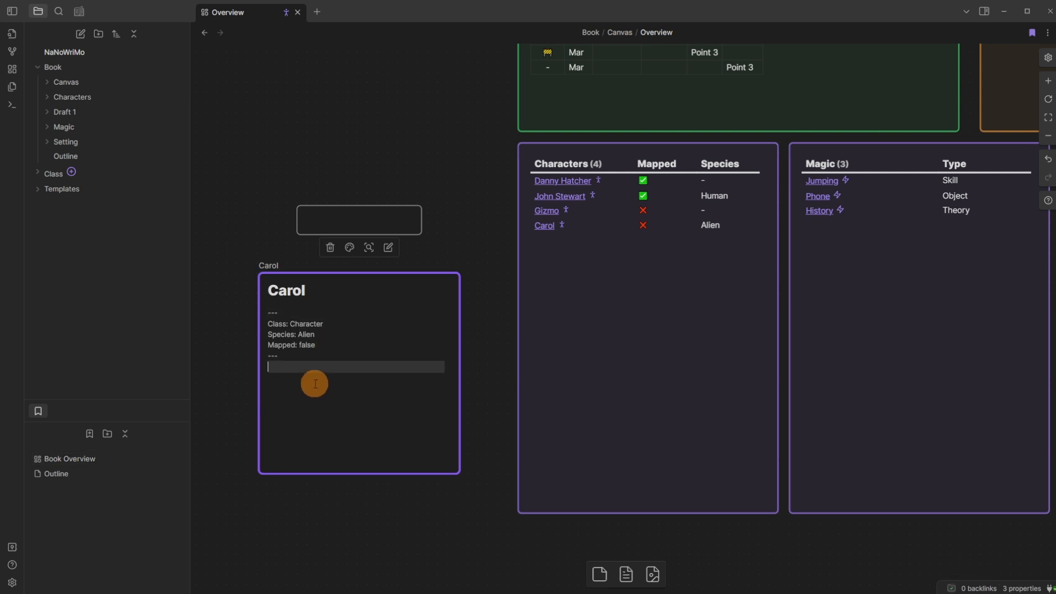
{"action": "key", "text": "Return"}
{"action": "type", "text": "A"}
{"action": "type", "text": "dding character information"}
{"action": "key", "text": "Escape"}
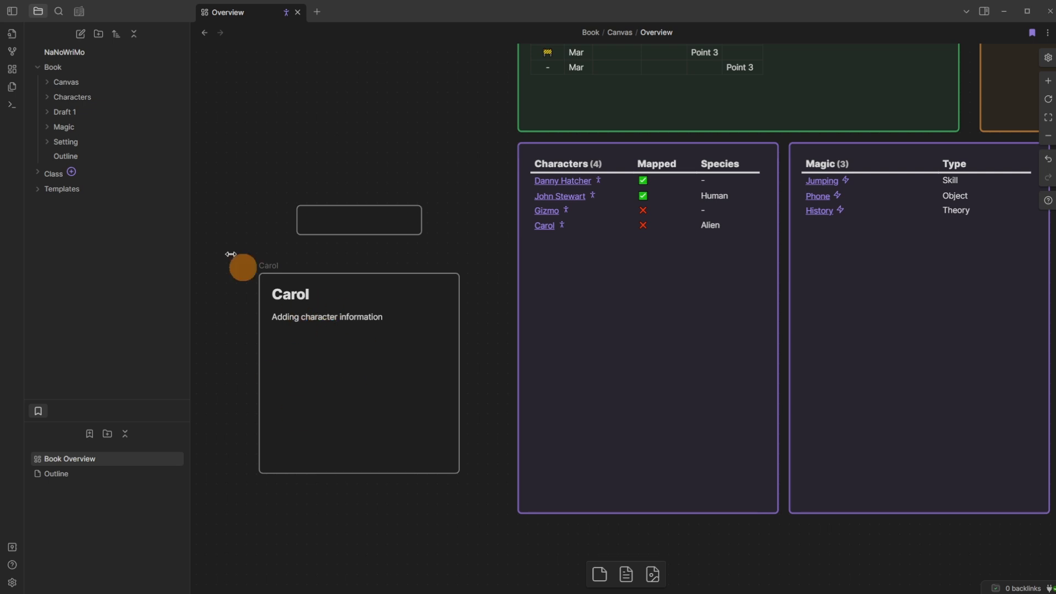
Step: Open the Alien character's note in a pane beside the Overview canvas and add the text "add a new line"
{"action": "left_click", "coordinate": [46, 97]}
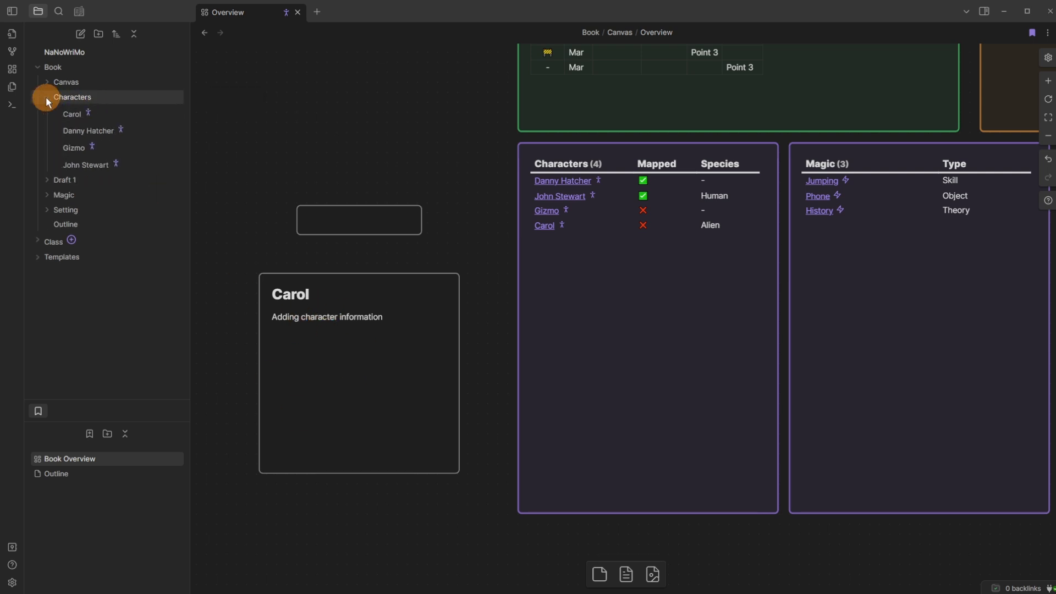
{"action": "left_click", "coordinate": [70, 115]}
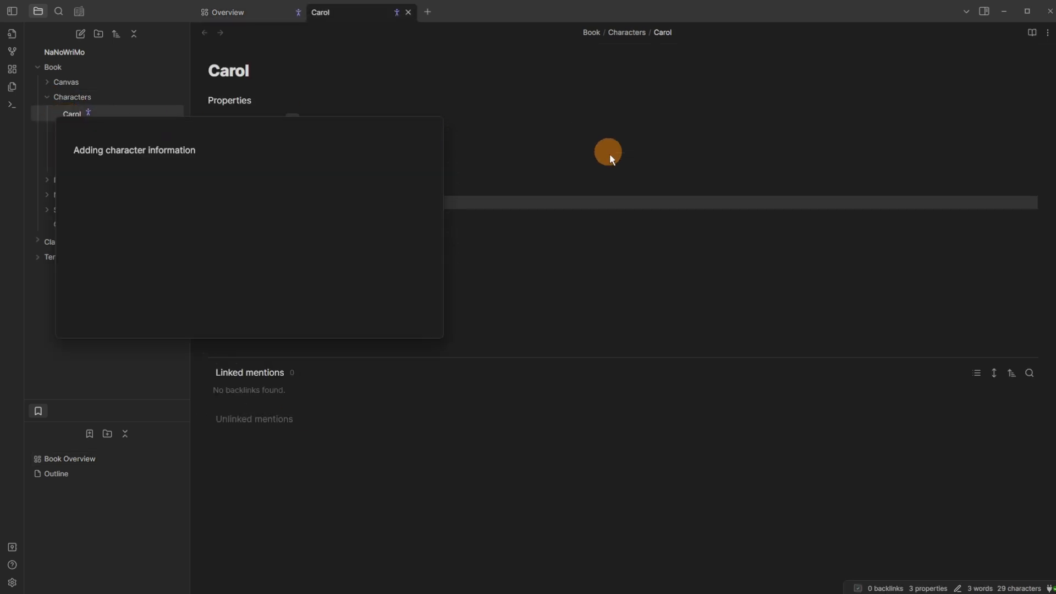
{"action": "left_click_drag", "start_coordinate": [365, 8], "coordinate": [903, 285]}
{"action": "left_click_drag", "start_coordinate": [292, 302], "coordinate": [536, 287]}
{"action": "left_click", "coordinate": [780, 233]}
{"action": "key", "text": "Return"}
{"action": "key", "text": "Return"}
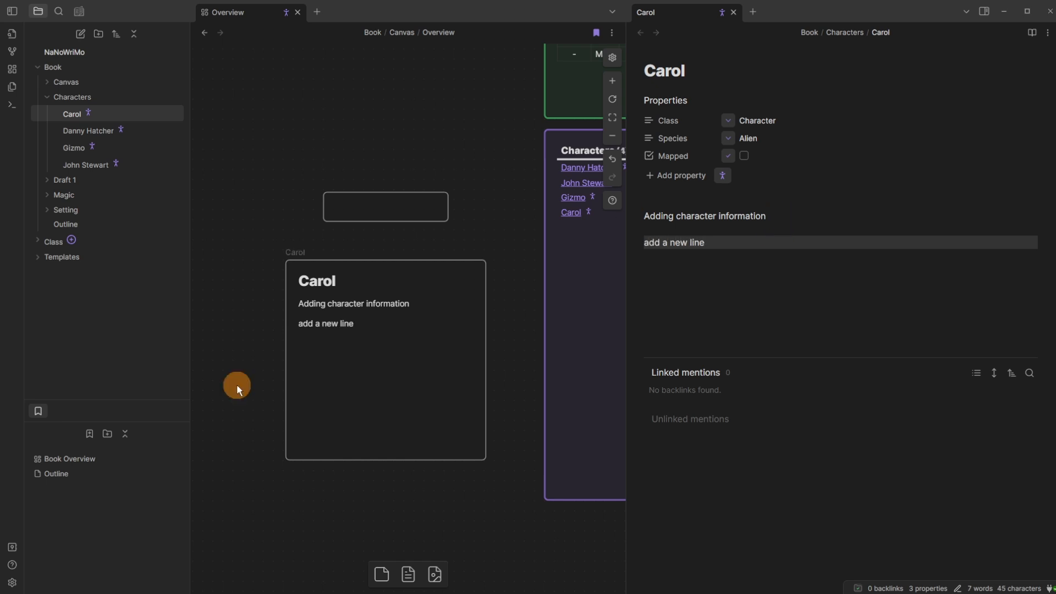
Step: Undo the line added to the Alien character's note and close the note's pane
{"action": "left_click", "coordinate": [400, 338]}
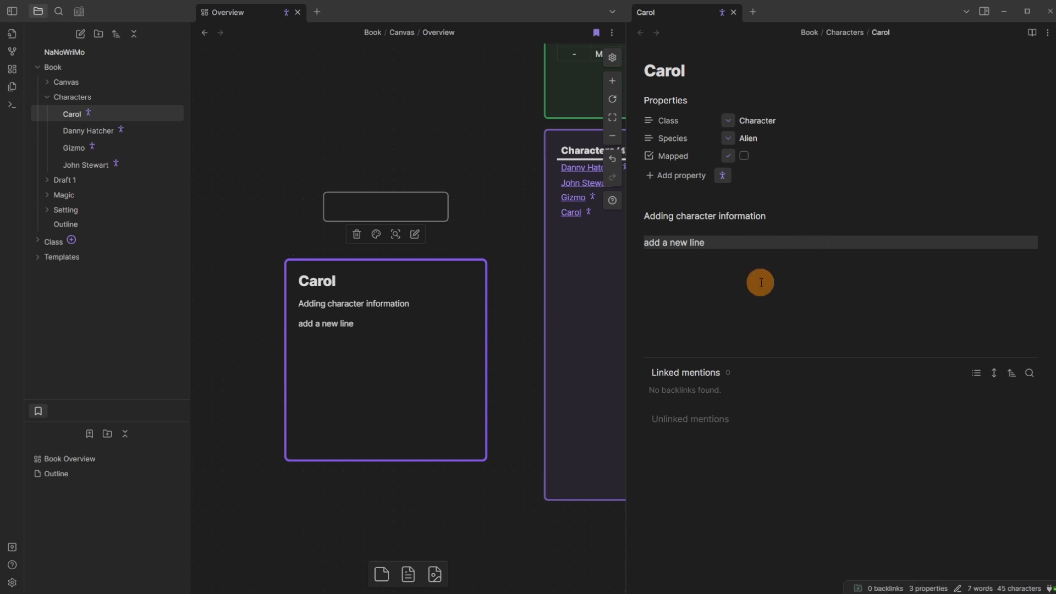
{"action": "key", "text": "ctrl+z"}
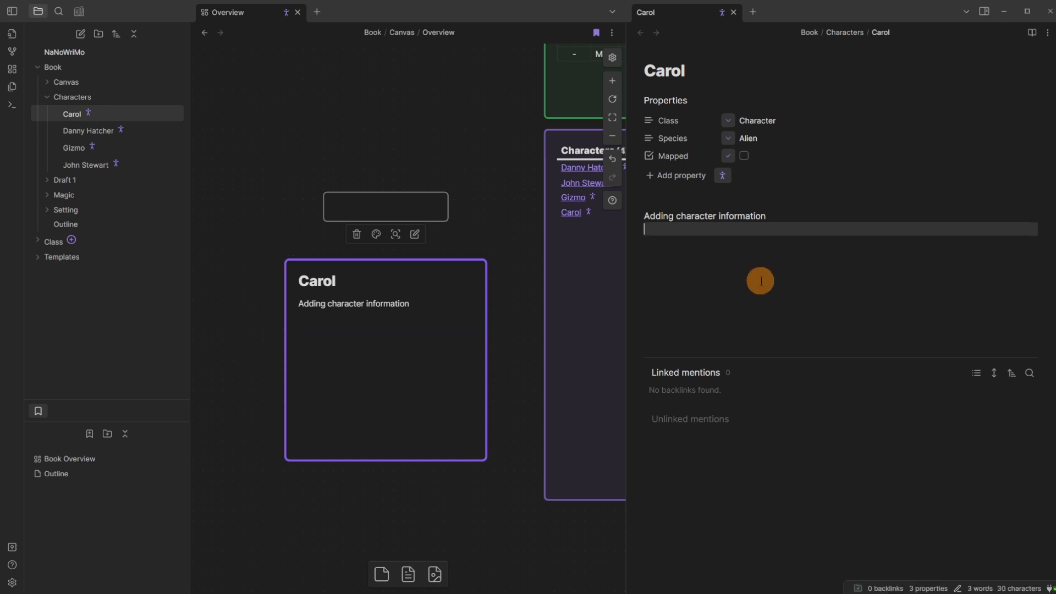
{"action": "key", "text": "ctrl+w"}
Step: Delete the blank card and the Alien character's note card from the Overview canvas together
{"action": "left_click_drag", "start_coordinate": [405, 101], "coordinate": [654, 394]}
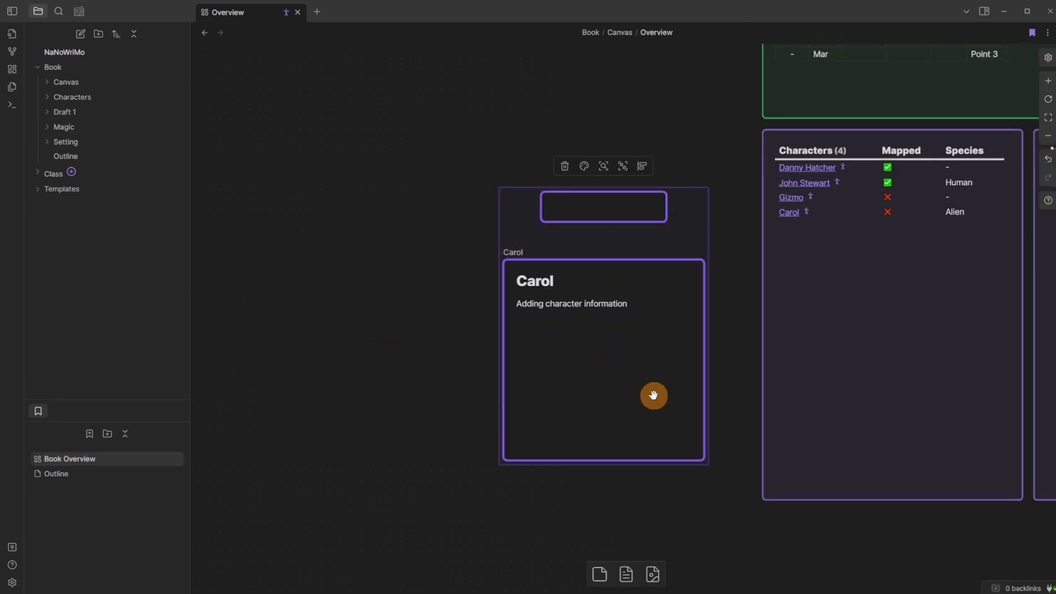
{"action": "key", "text": "Delete"}
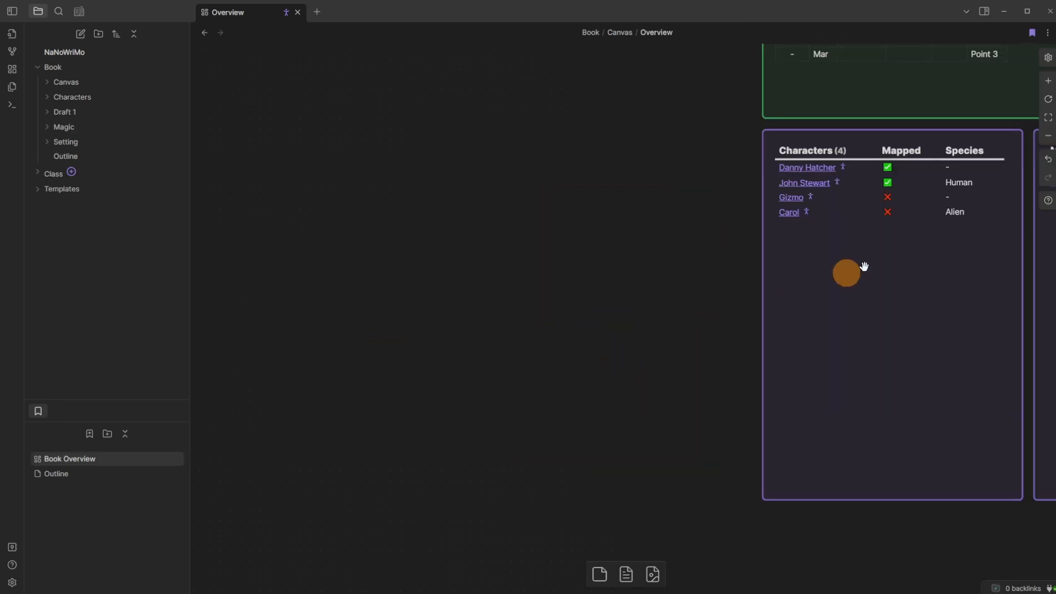
{"action": "left_click", "coordinate": [1047, 117]}
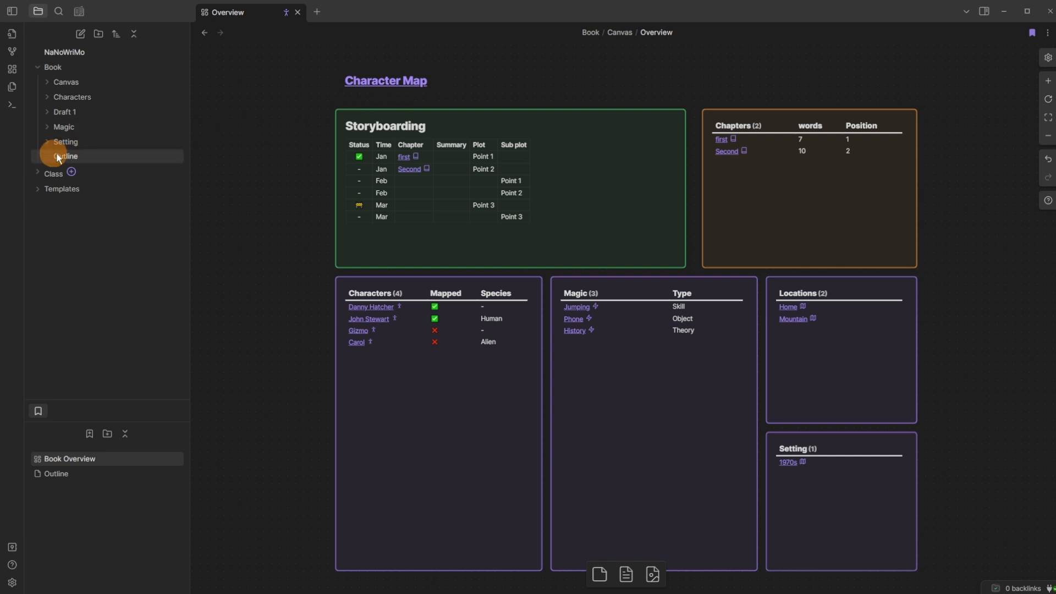
Step: Open the Outline note from the Storyboarding card and look over the Chapter and Summary cells of its table
{"action": "mouse_move", "coordinate": [81, 154]}
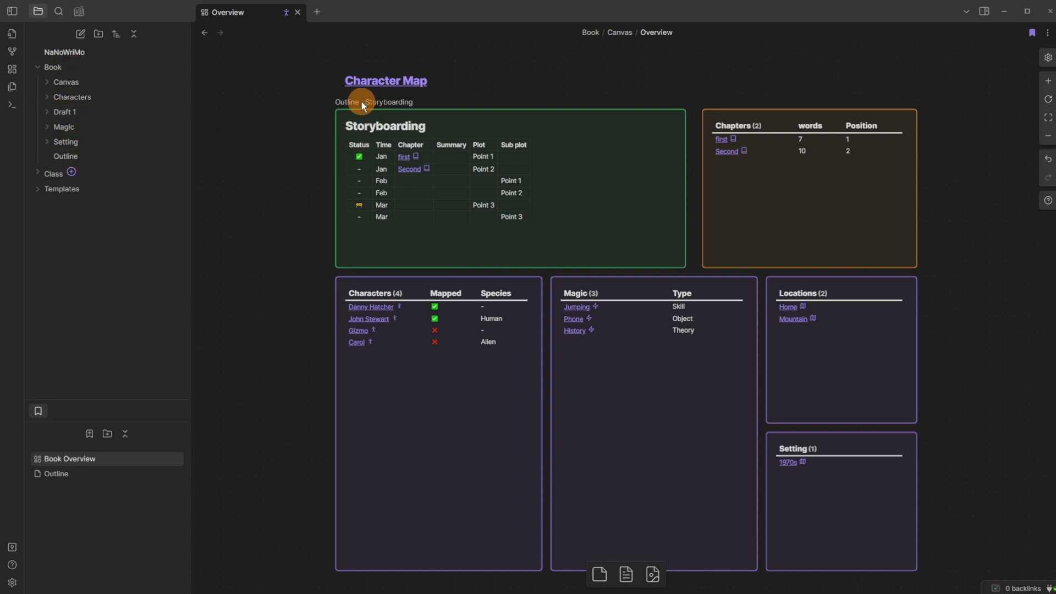
{"action": "left_click", "coordinate": [361, 101]}
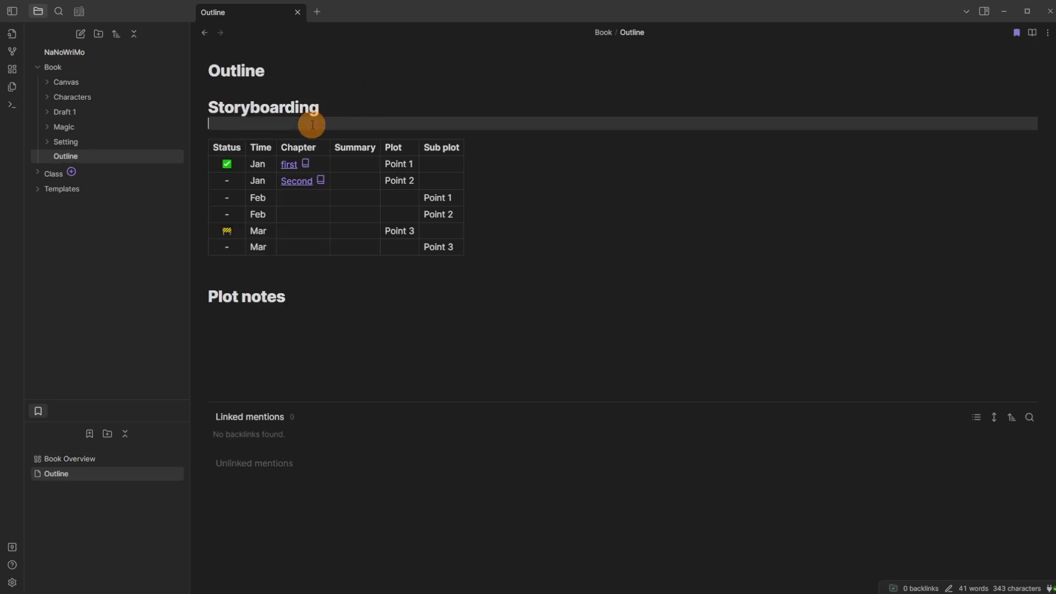
{"action": "scroll", "coordinate": [325, 235], "scroll_direction": "up", "scroll_amount": 5}
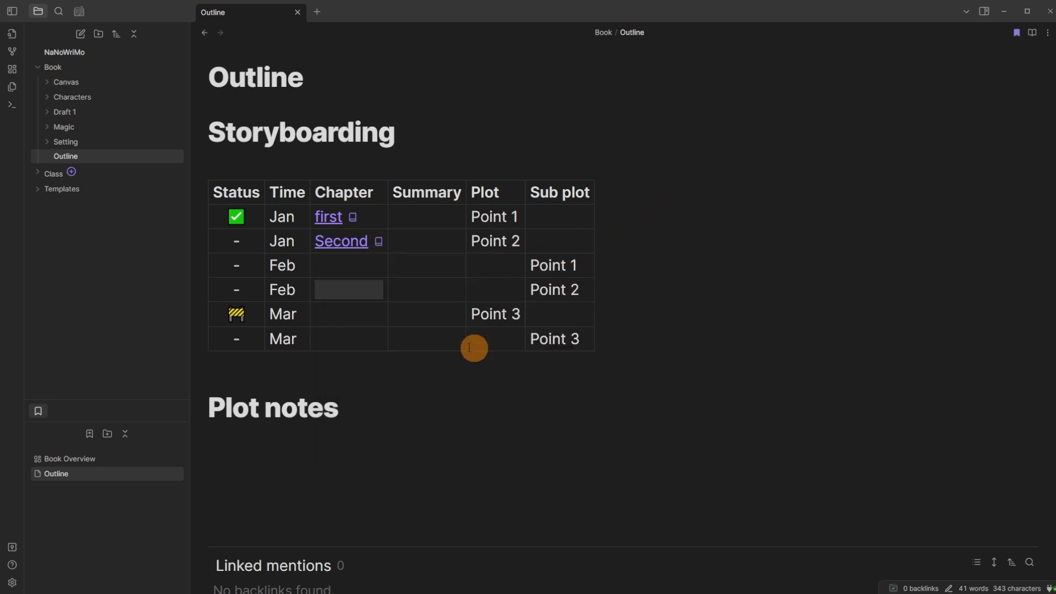
{"action": "left_click", "coordinate": [437, 287]}
{"action": "left_click", "coordinate": [450, 268]}
{"action": "left_click", "coordinate": [354, 265]}
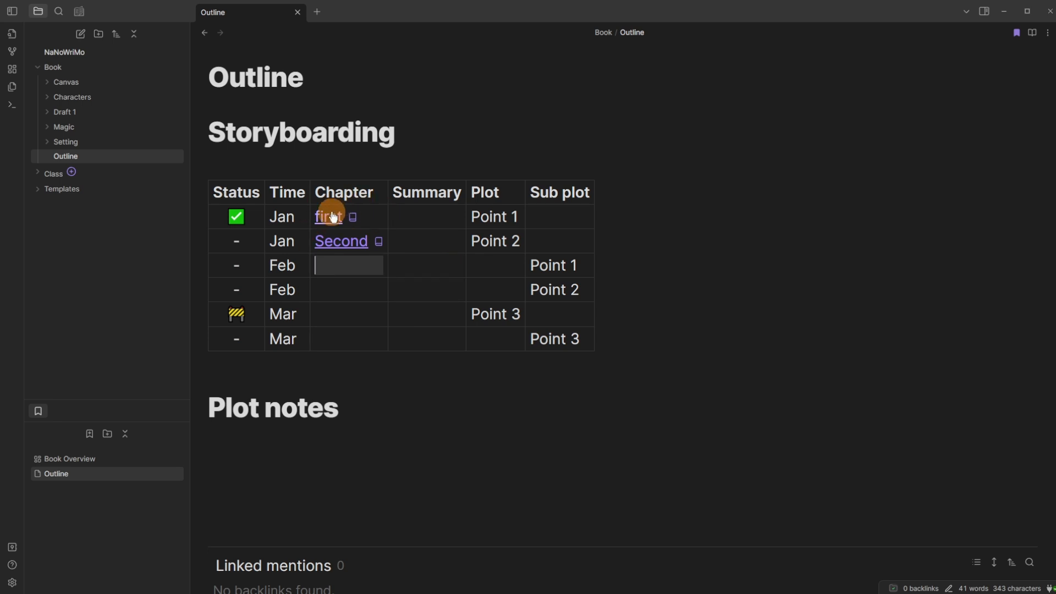
Step: Preview the first chapter linked in the storyboarding table and inspect its metadata fields and Stage options
{"action": "mouse_move", "coordinate": [327, 213]}
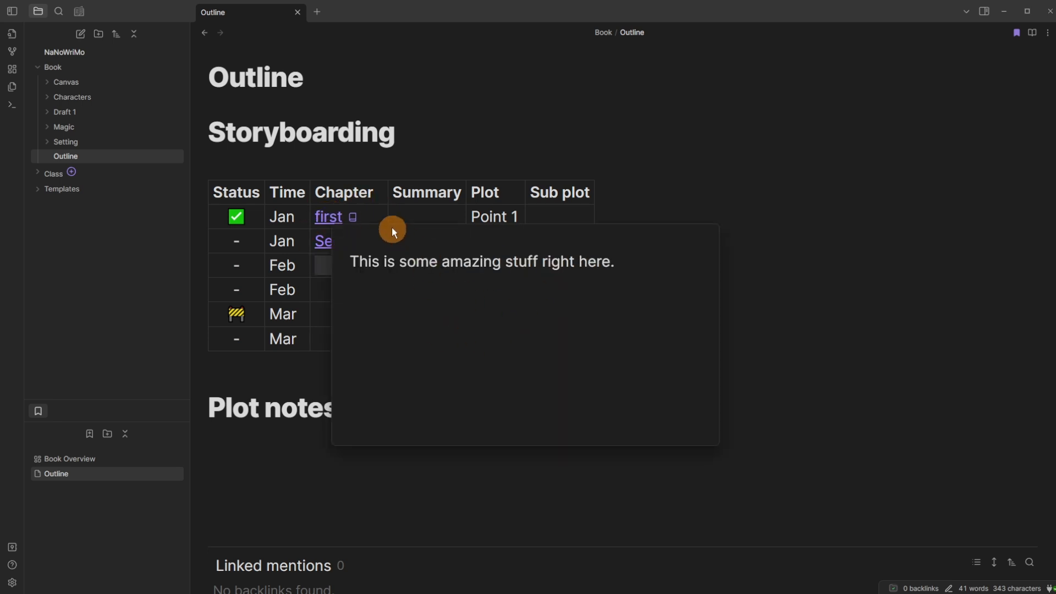
{"action": "left_click", "coordinate": [351, 217]}
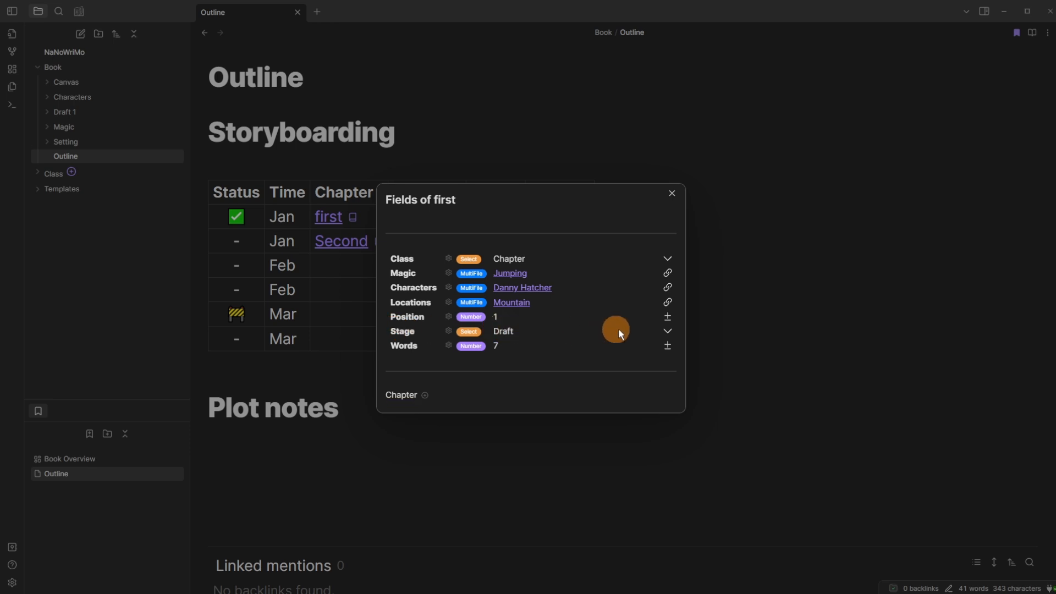
{"action": "left_click", "coordinate": [670, 331]}
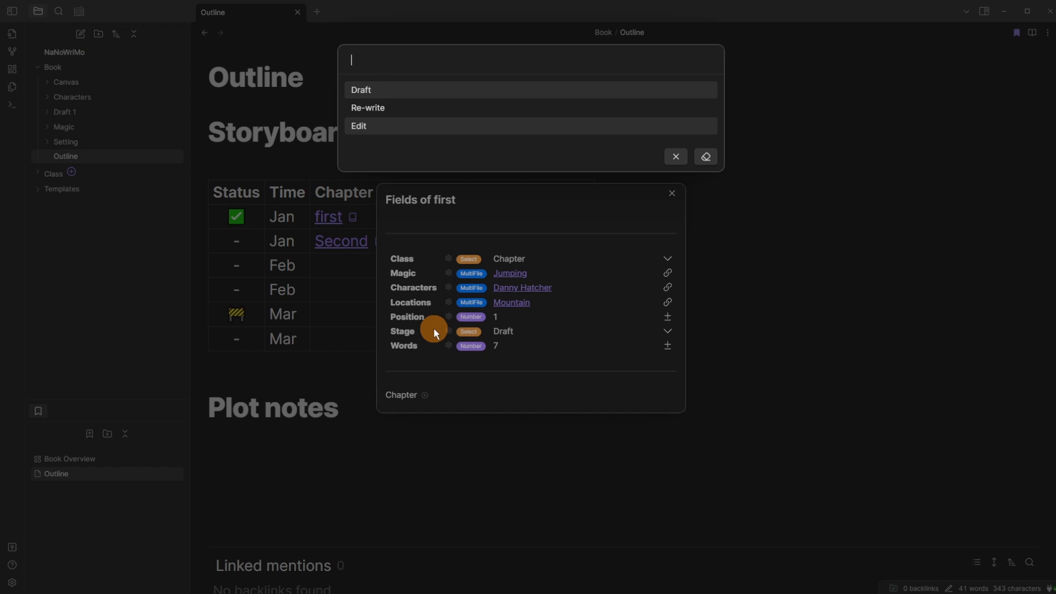
{"action": "key", "text": "Escape"}
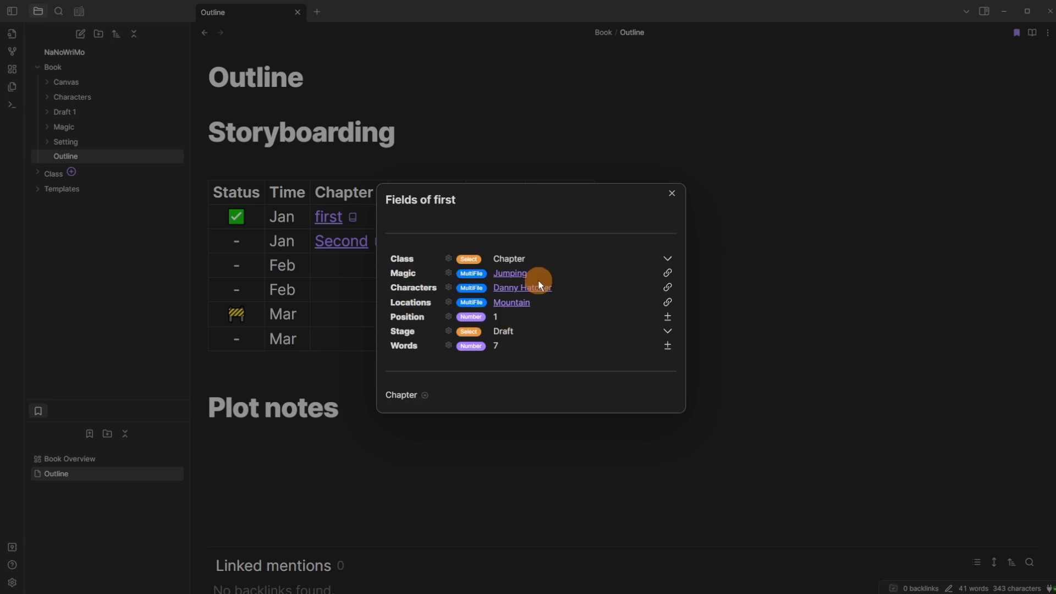
{"action": "key", "text": "Escape"}
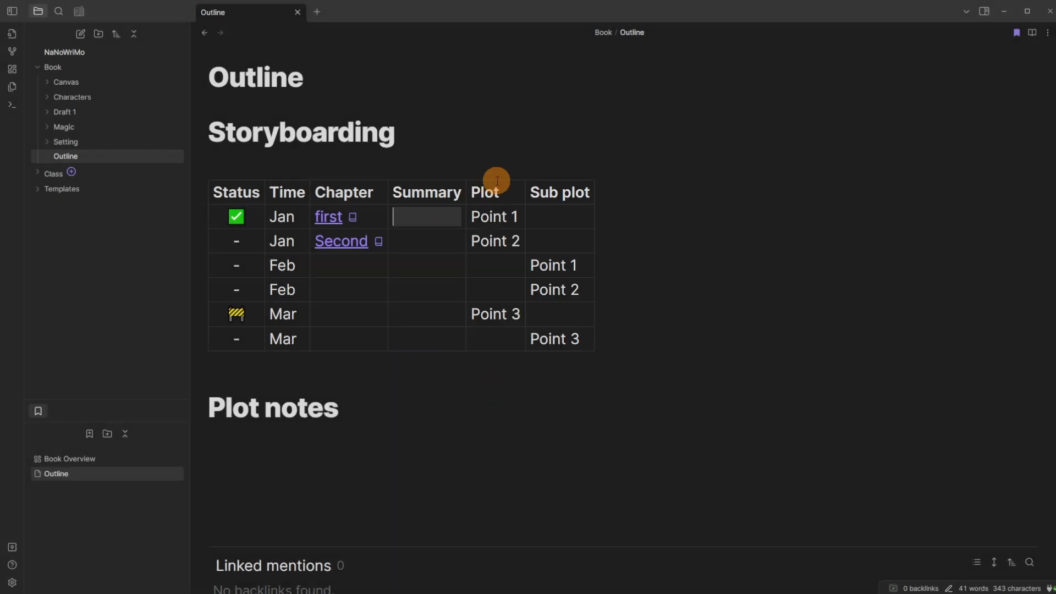
Step: Review the Plot and Sub plot points in the storyboarding table, including the empty Chapter cell beside plot Point 3
{"action": "left_click", "coordinate": [505, 215]}
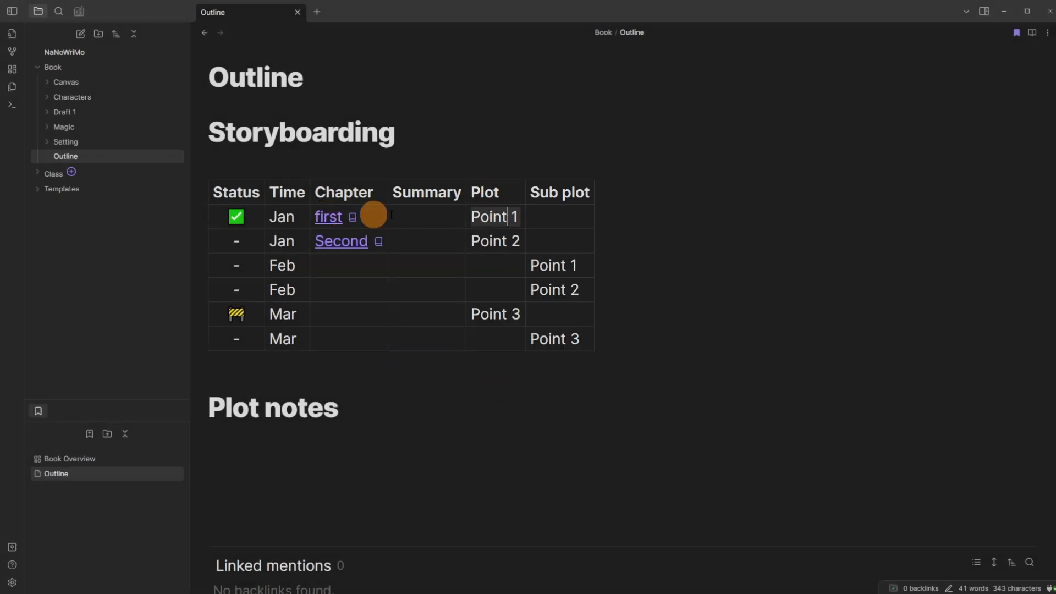
{"action": "left_click", "coordinate": [499, 239]}
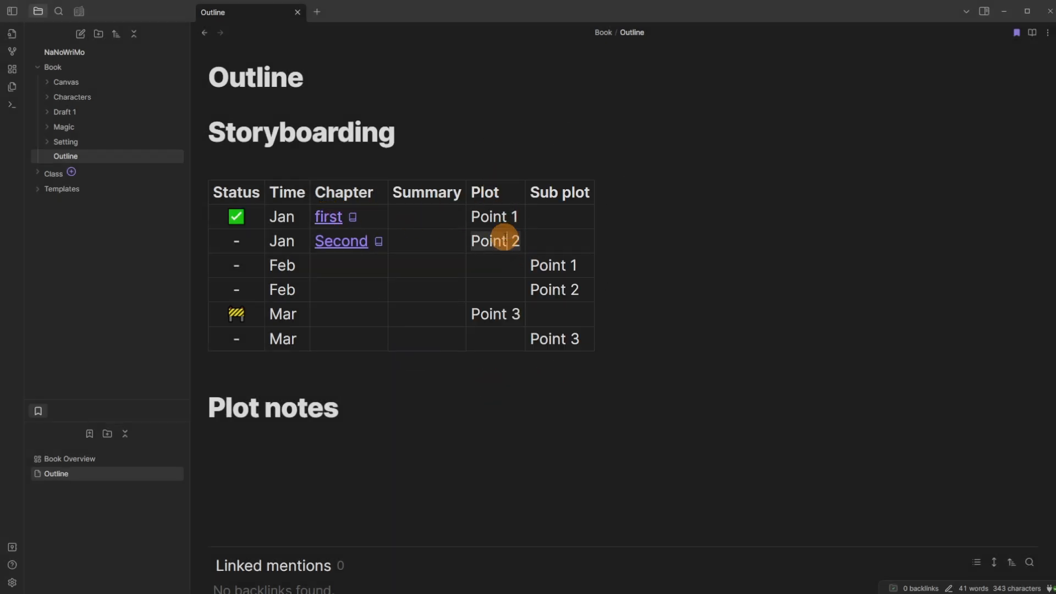
{"action": "left_click", "coordinate": [497, 314]}
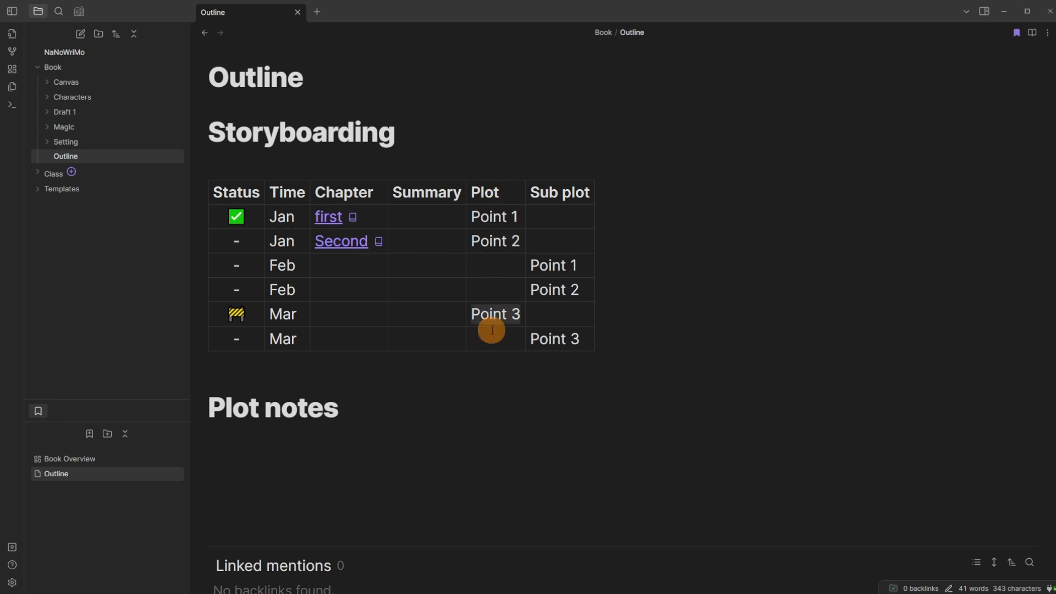
{"action": "left_click", "coordinate": [343, 315]}
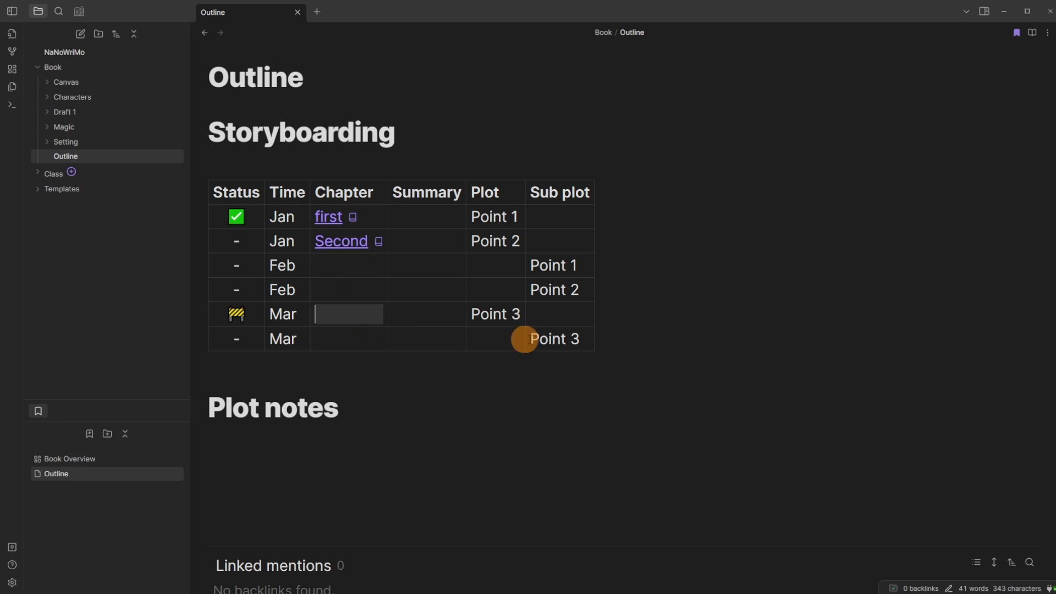
{"action": "left_click", "coordinate": [555, 264]}
{"action": "left_click", "coordinate": [555, 284]}
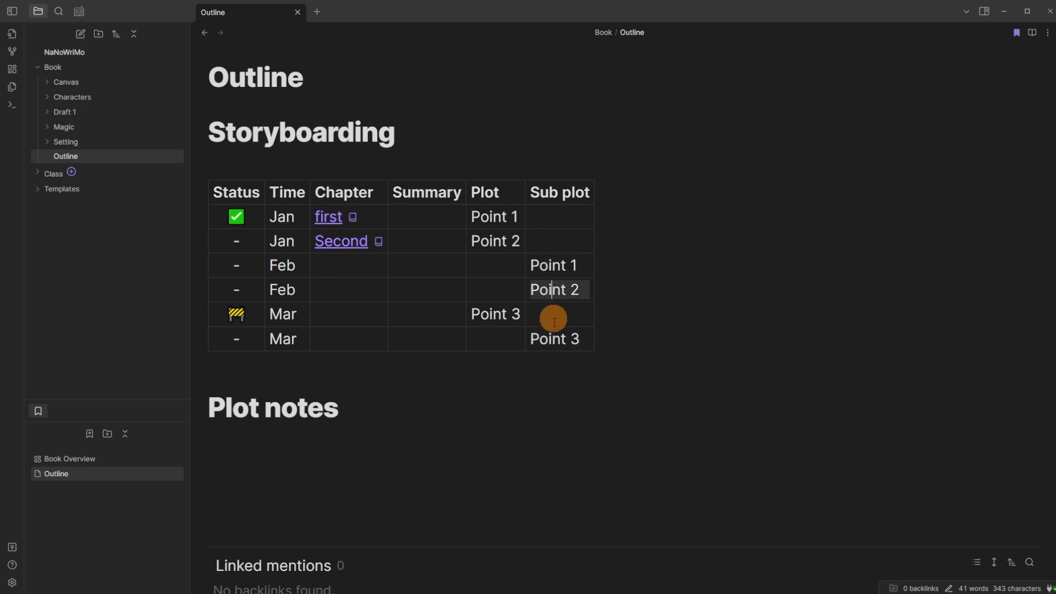
{"action": "left_click", "coordinate": [563, 338]}
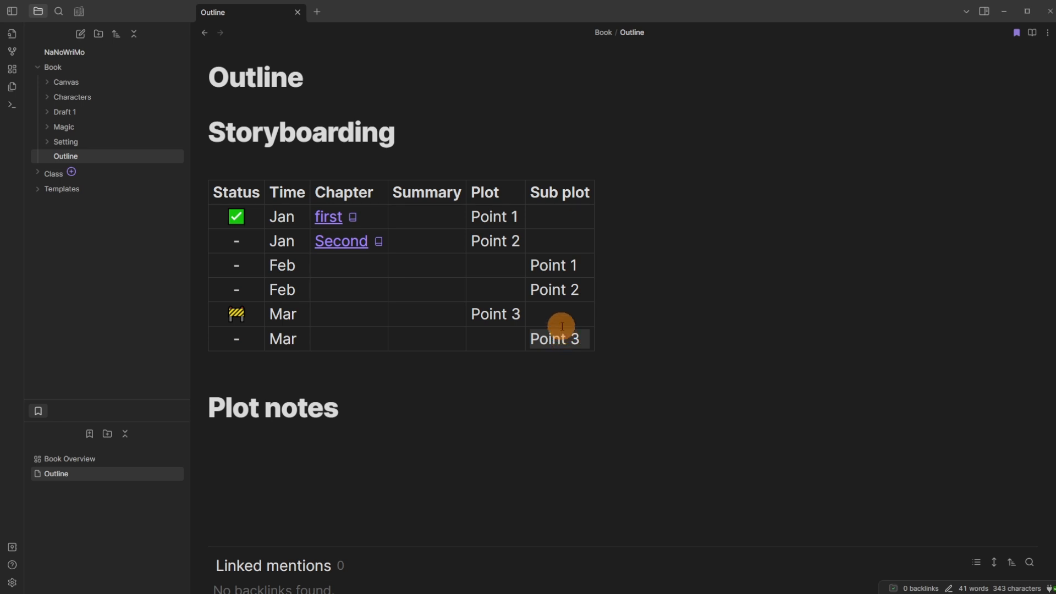
Step: Add six columns after Sub plot in the storyboarding table and head the first one "sub sub plot"
{"action": "left_click", "coordinate": [573, 196]}
{"action": "key", "text": "Tab"}
{"action": "key", "text": "Tab"}
{"action": "key", "text": "Tab"}
{"action": "key", "text": "Tab"}
{"action": "key", "text": "Tab"}
{"action": "key", "text": "Tab"}
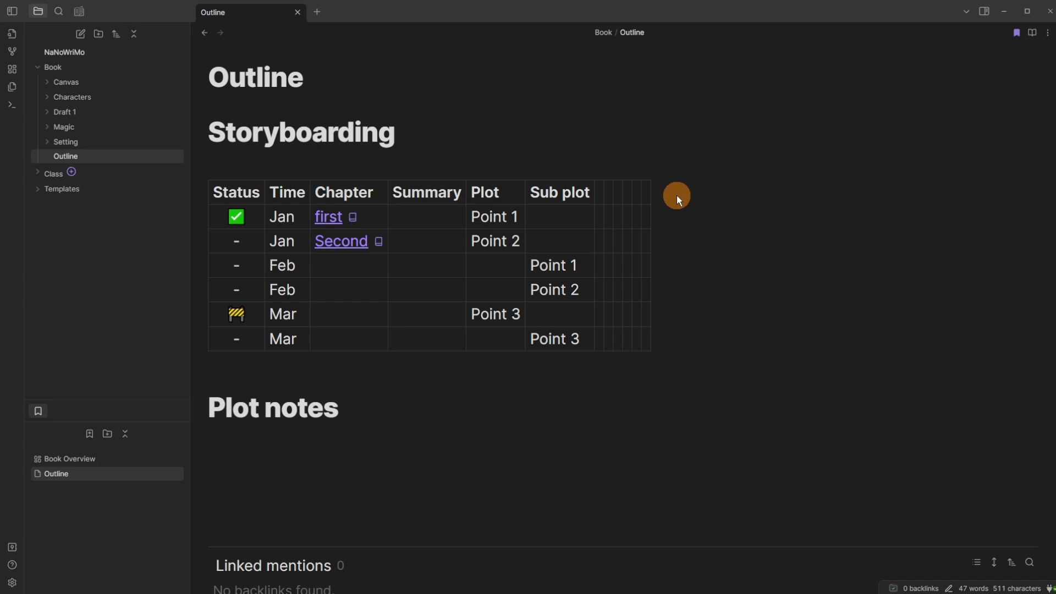
{"action": "type", "text": "sub sub plot"}
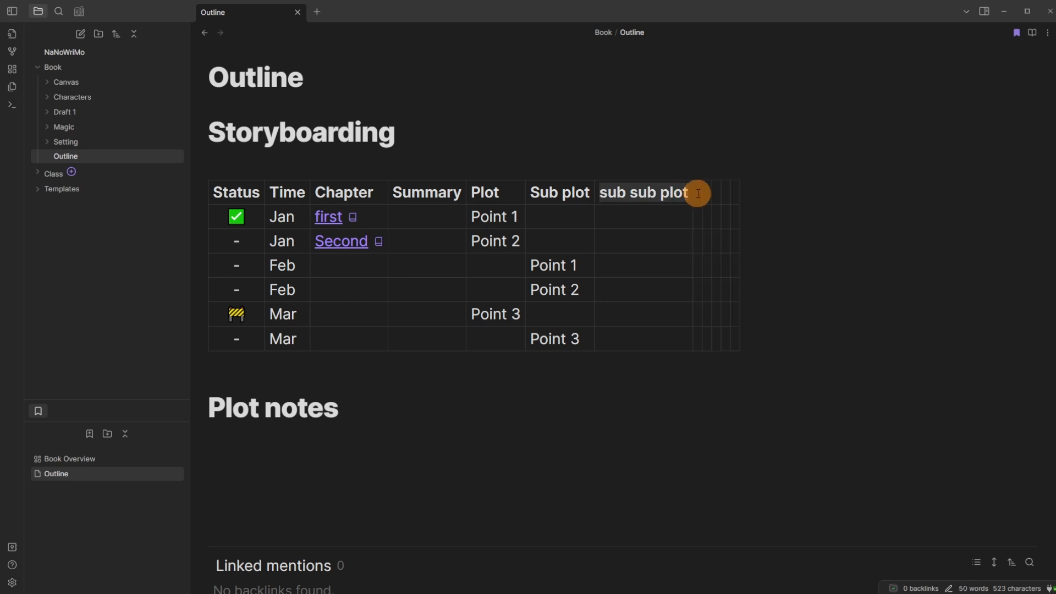
Step: Head the column after "sub sub plot" in the storyboarding table "sub sub sub plot"
{"action": "key", "text": "Tab"}
{"action": "type", "text": "sub sub sub plot"}
{"action": "left_click", "coordinate": [636, 161]}
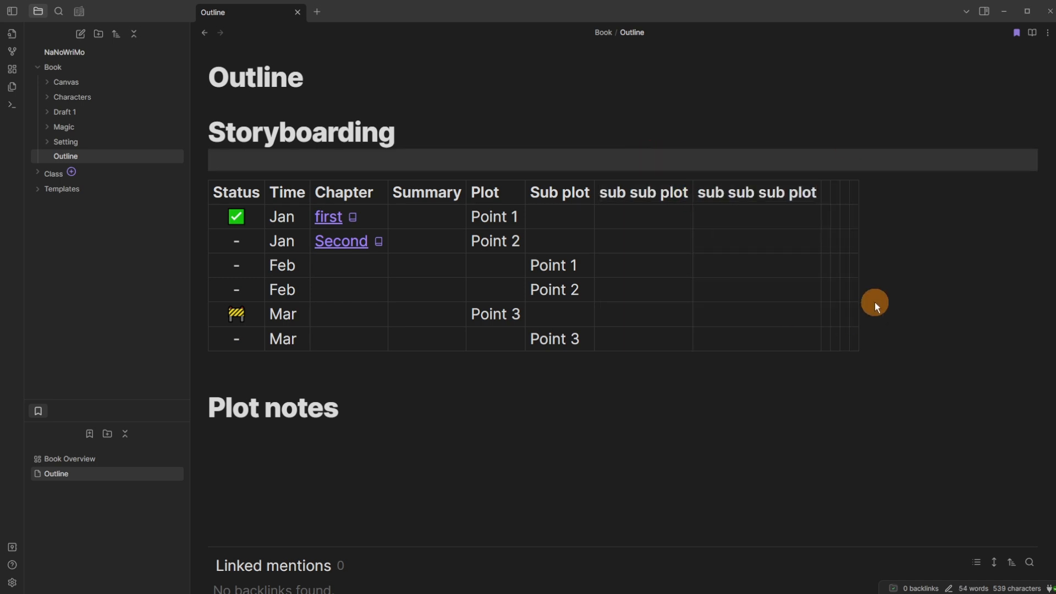
Step: Add five empty rows below the last Mar row of the storyboarding table and look over its blank cells
{"action": "left_click_drag", "start_coordinate": [237, 363], "coordinate": [626, 450]}
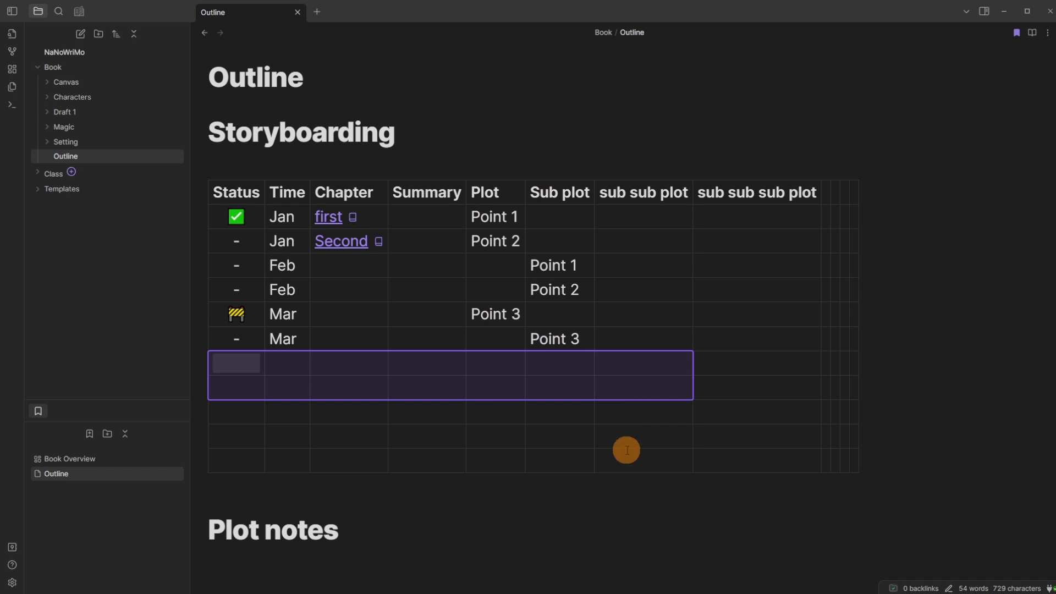
{"action": "left_click", "coordinate": [627, 449]}
{"action": "left_click", "coordinate": [605, 410]}
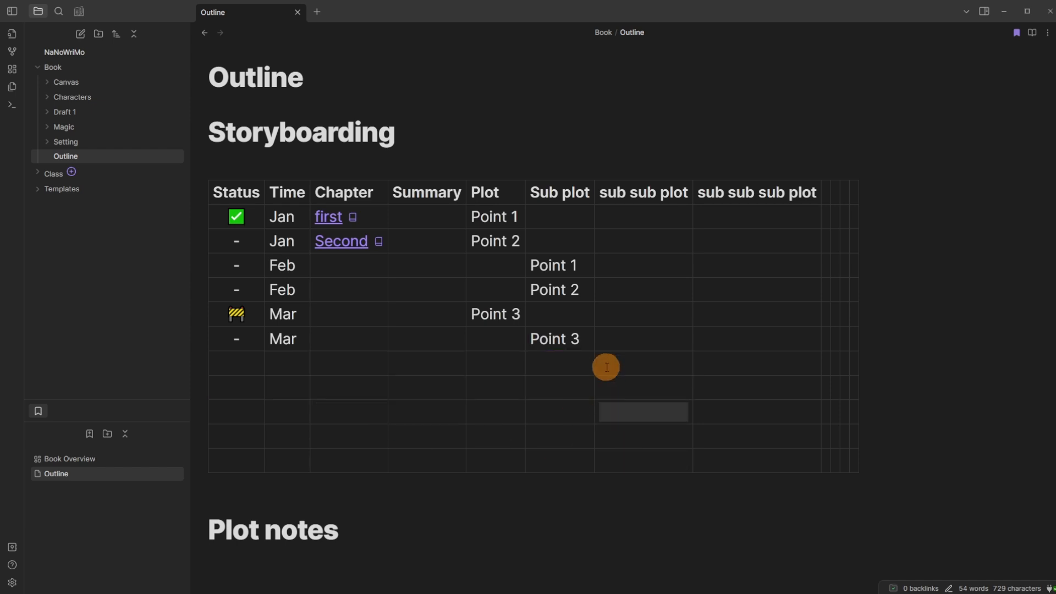
{"action": "scroll", "coordinate": [602, 352], "scroll_direction": "down", "scroll_amount": 1}
{"action": "scroll", "coordinate": [597, 327], "scroll_direction": "up", "scroll_amount": 1}
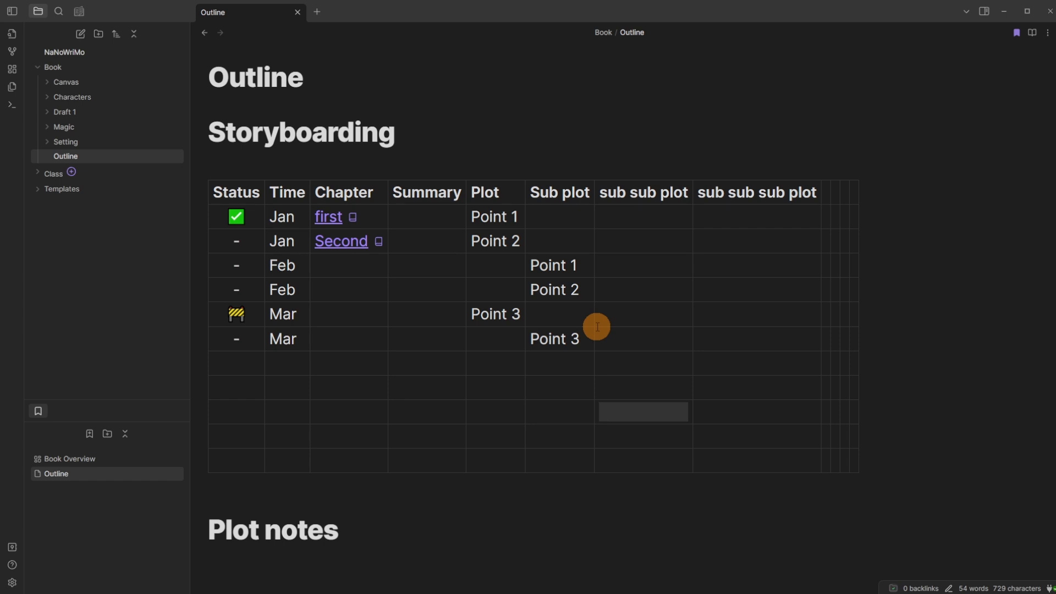
{"action": "left_click", "coordinate": [434, 316]}
{"action": "left_click", "coordinate": [358, 361]}
{"action": "left_click", "coordinate": [754, 311]}
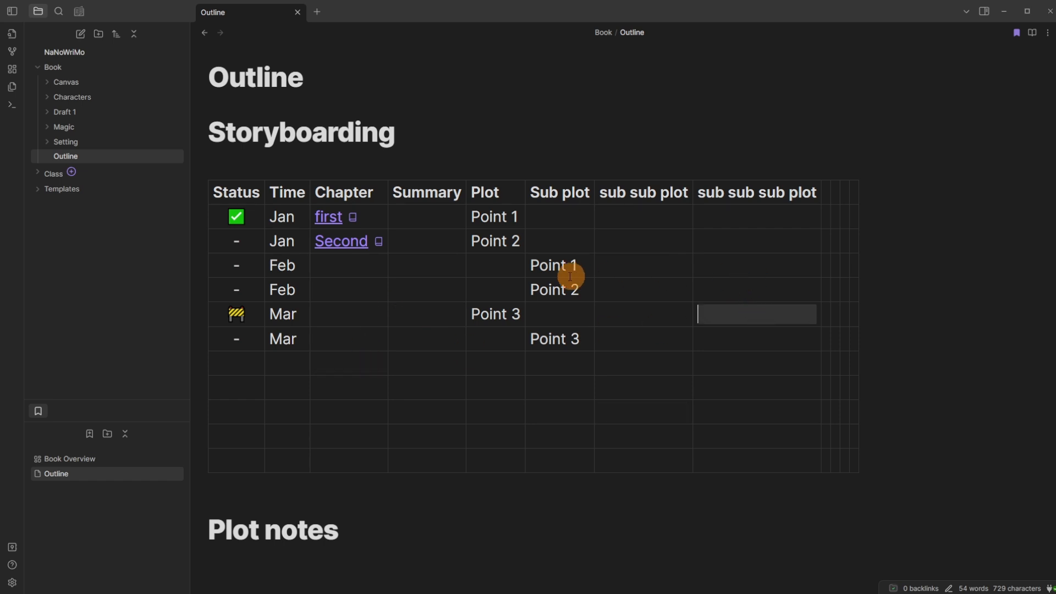
Step: Link a character's note in the sub sub plot cell of the Second chapter's row
{"action": "mouse_move", "coordinate": [353, 243]}
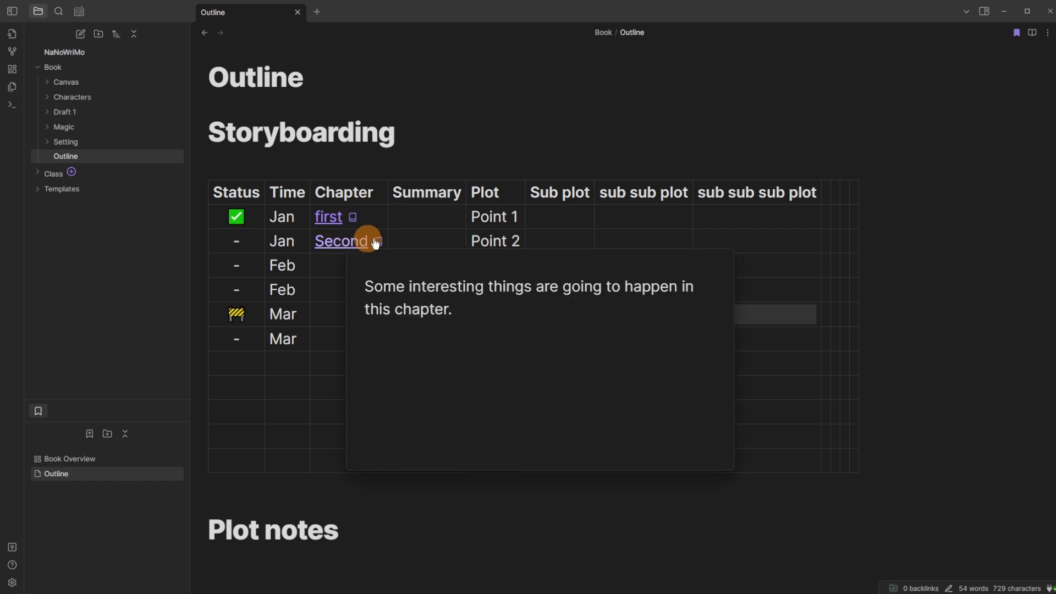
{"action": "left_click", "coordinate": [625, 241]}
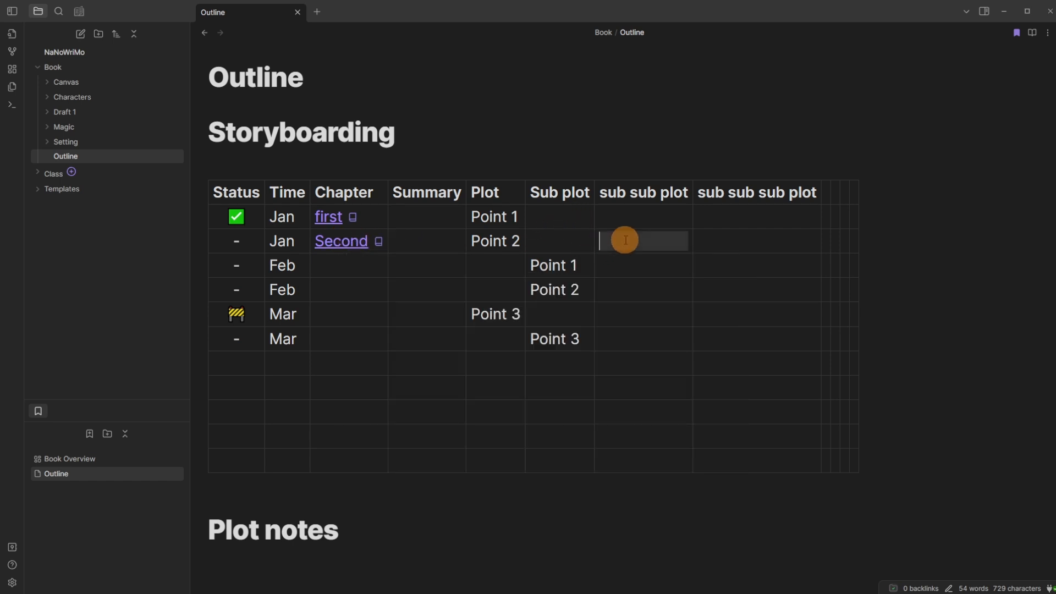
{"action": "type", "text": "[[Caro"}
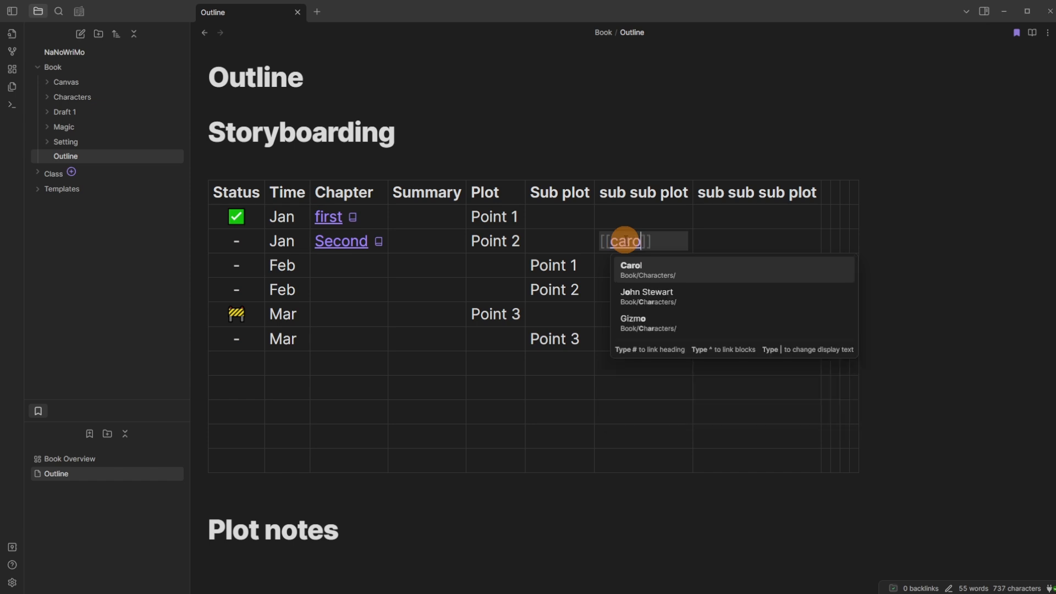
{"action": "key", "text": "Return"}
{"action": "key", "text": "Up"}
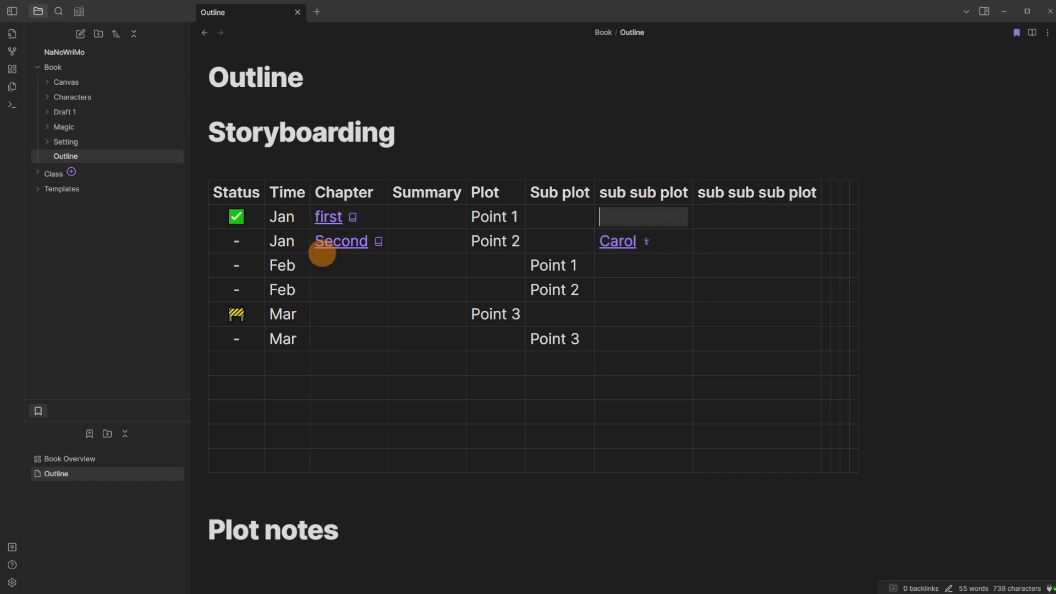
Step: Add a "Friend:" line linking another character to the character note linked in the storyboarding table, then close that note
{"action": "mouse_move", "coordinate": [629, 250]}
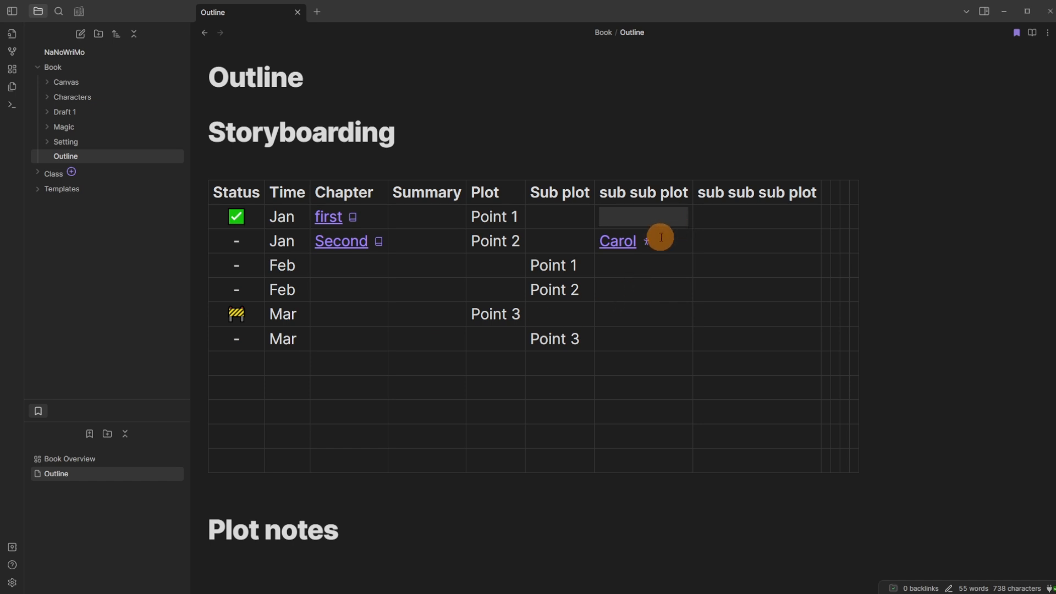
{"action": "left_click", "coordinate": [615, 242]}
{"action": "left_click", "coordinate": [447, 322]}
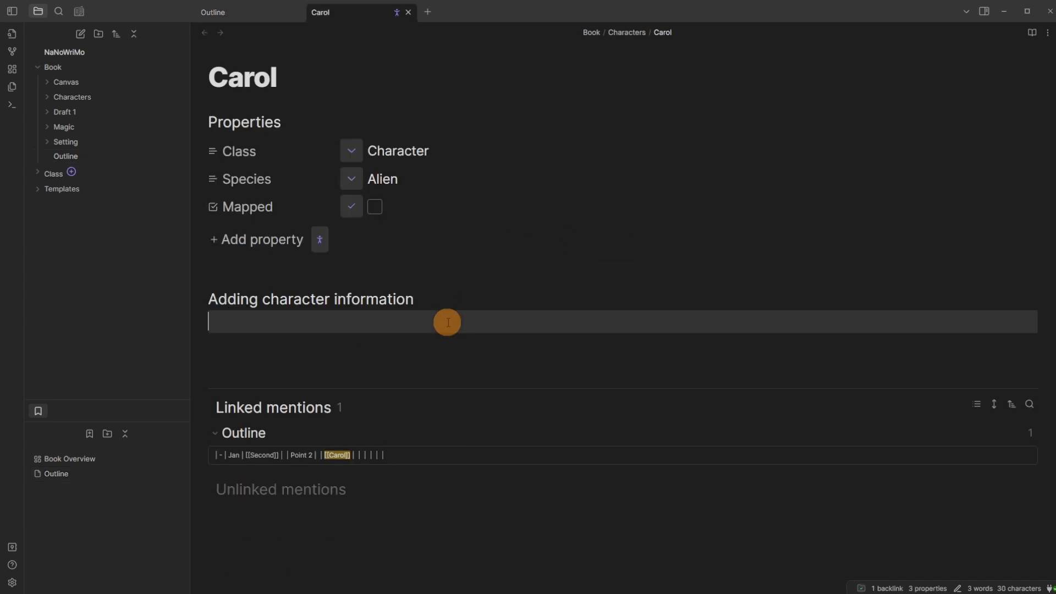
{"action": "key", "text": "Return"}
{"action": "type", "text": "Friend: [[Danny Hatcher]]"}
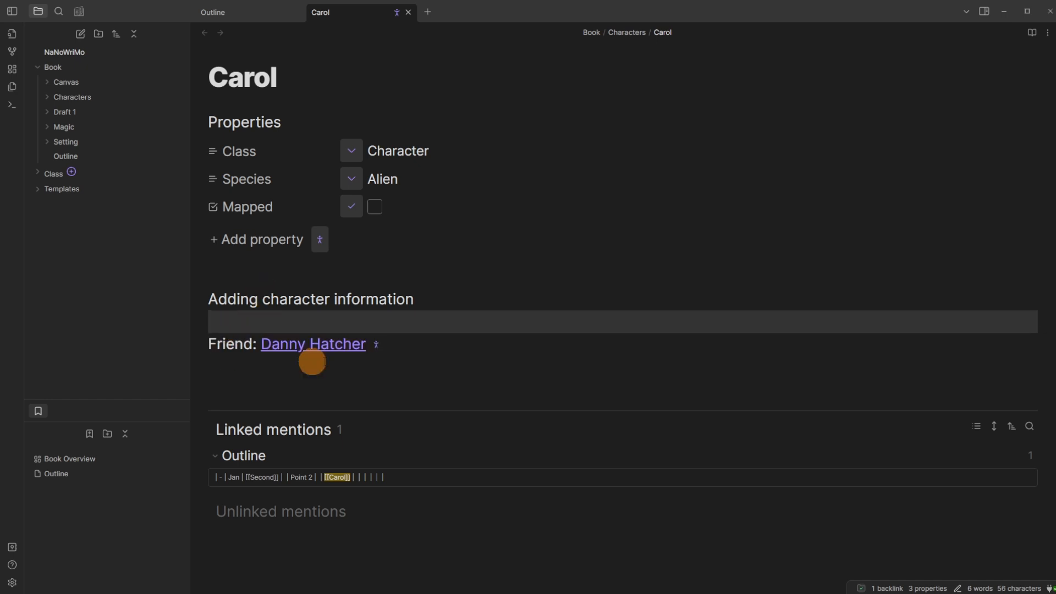
{"action": "left_click", "coordinate": [235, 344]}
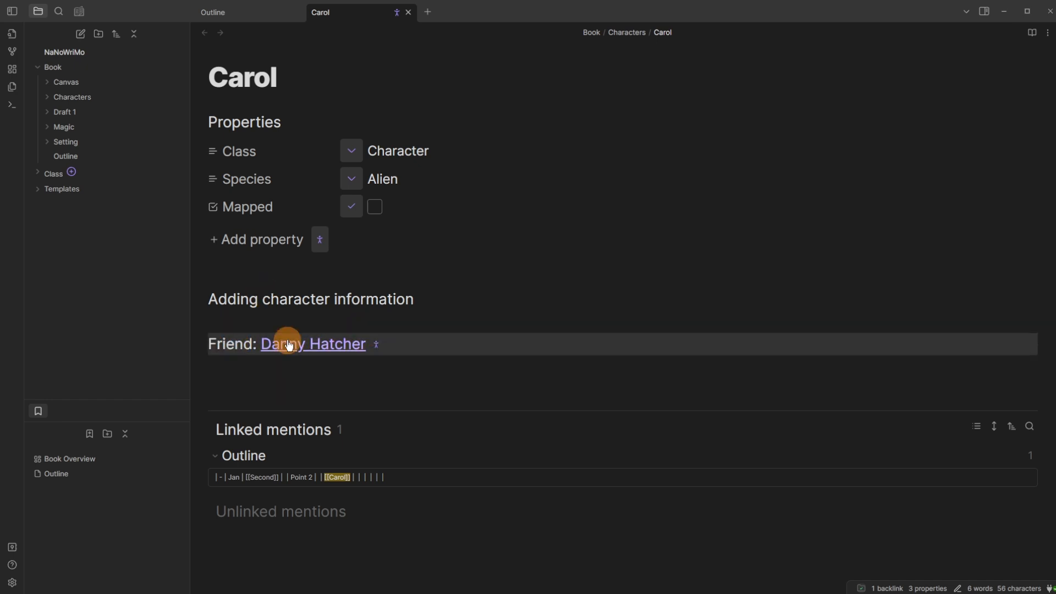
{"action": "left_click", "coordinate": [419, 341]}
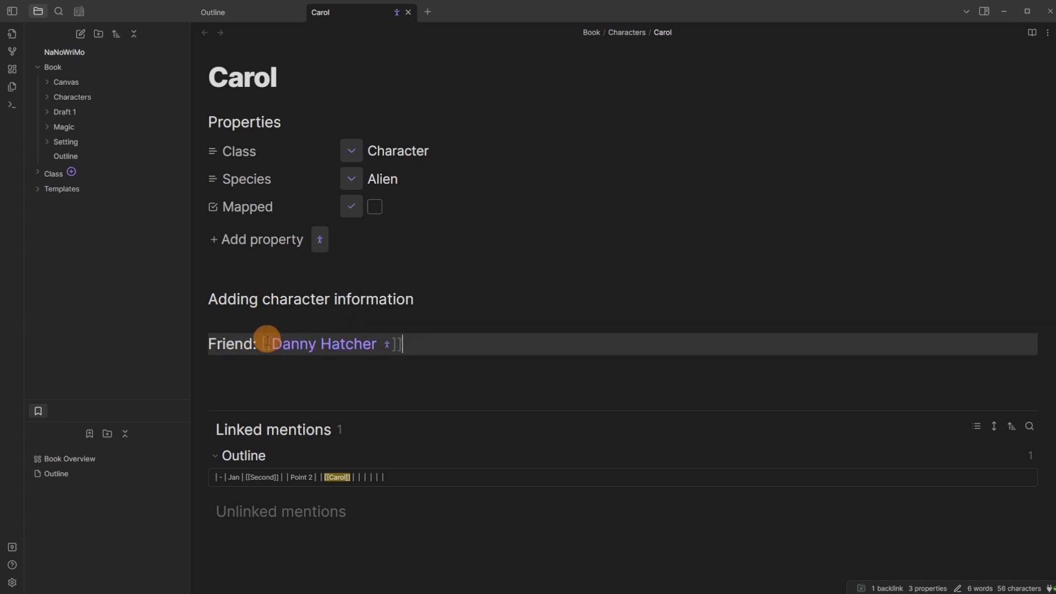
{"action": "left_click", "coordinate": [393, 319]}
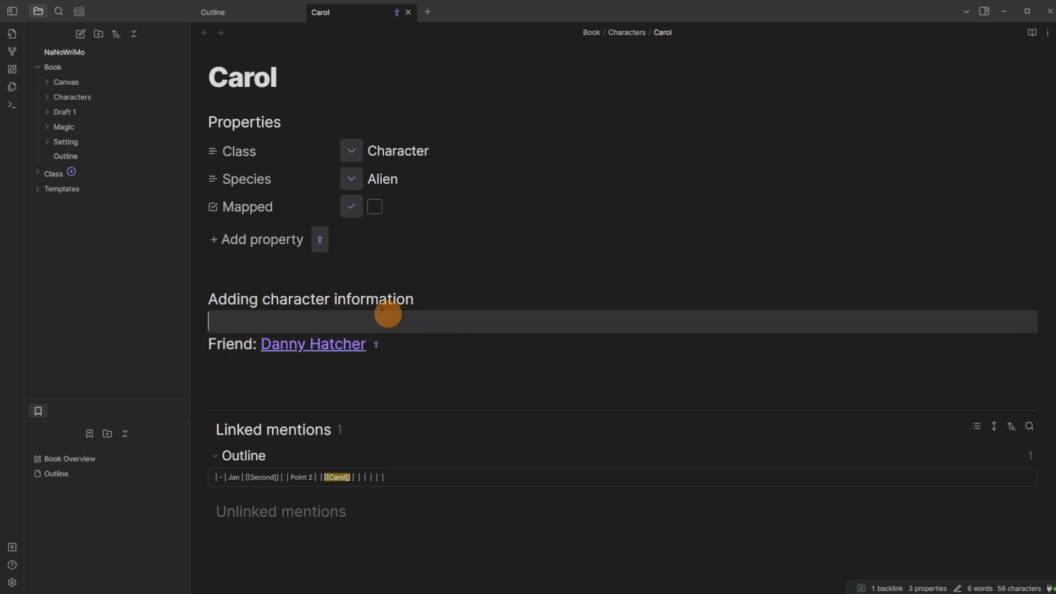
{"action": "left_click", "coordinate": [411, 18]}
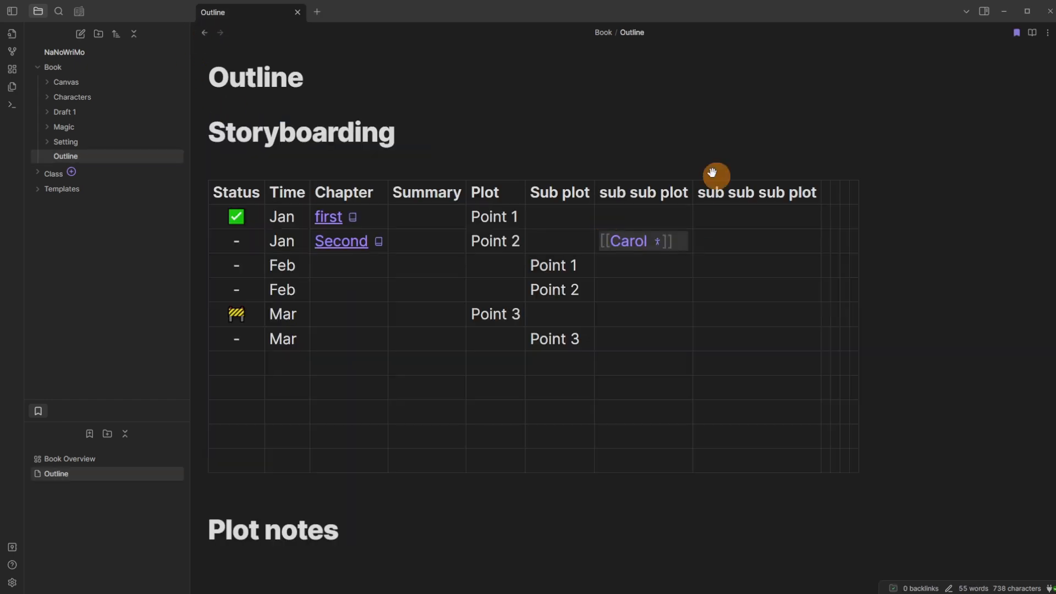
Step: Preview the character note linked under sub sub plot and its nested Friend link from the storyboarding table
{"action": "left_click", "coordinate": [665, 210]}
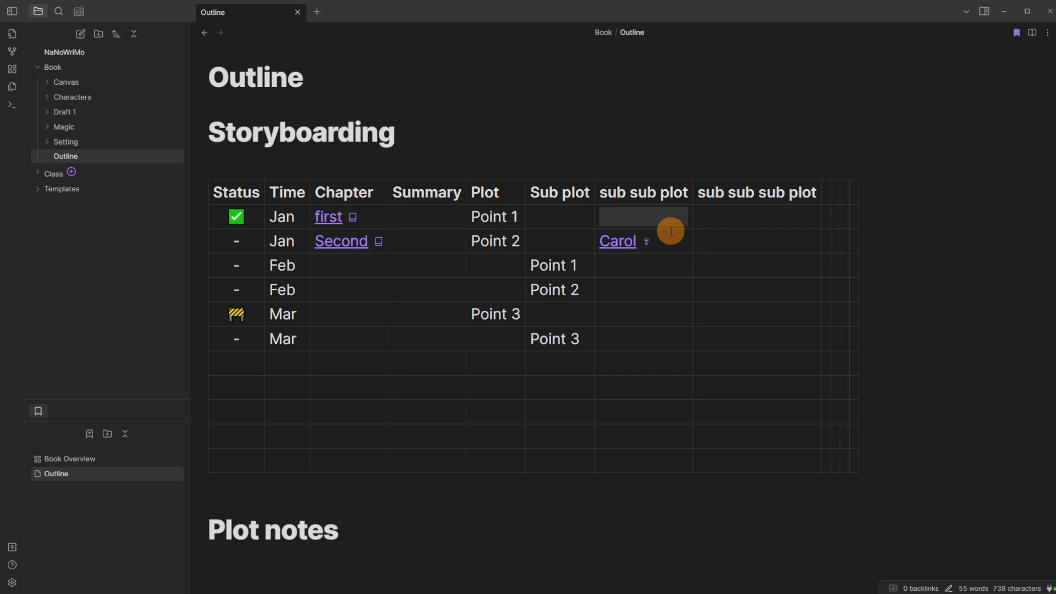
{"action": "mouse_move", "coordinate": [617, 246]}
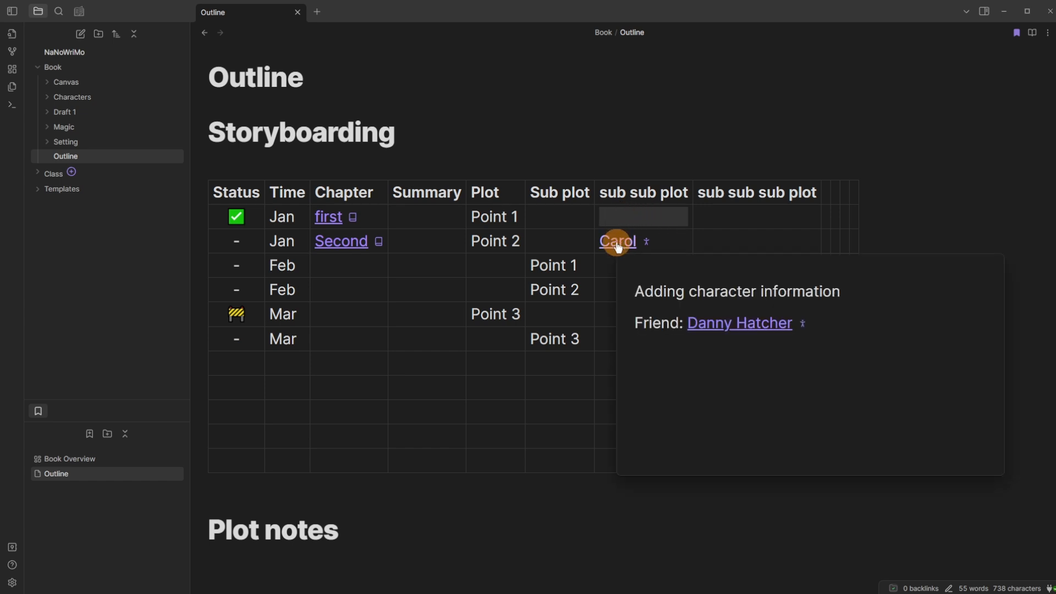
{"action": "mouse_move", "coordinate": [713, 325]}
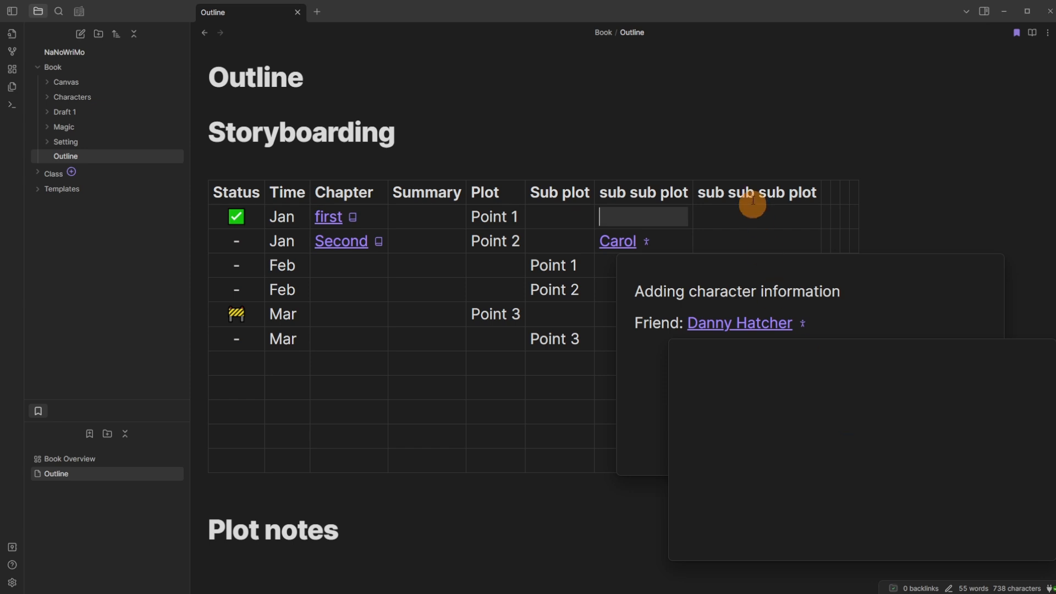
{"action": "left_click", "coordinate": [453, 310]}
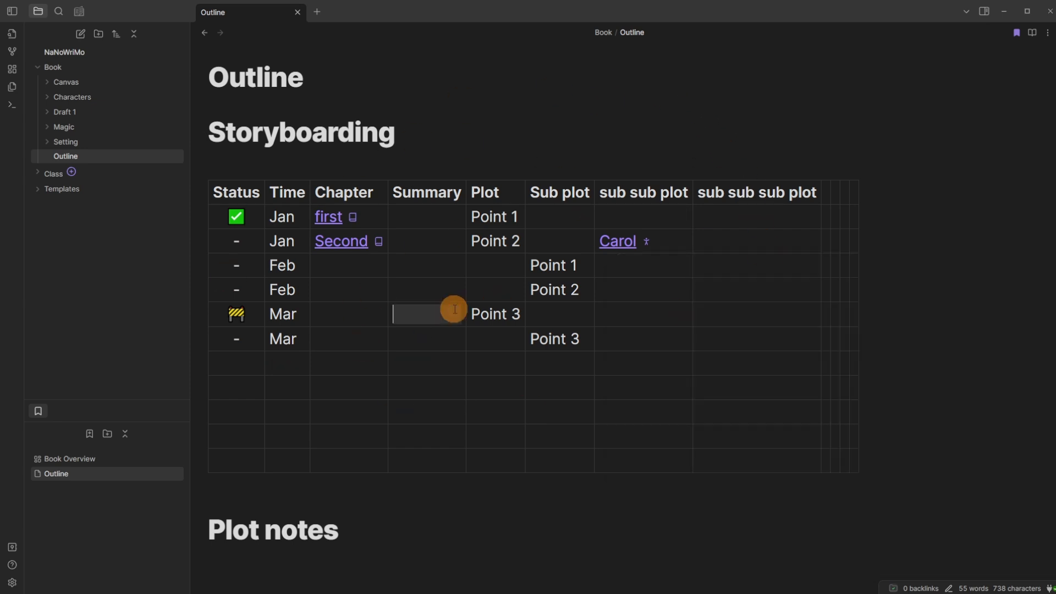
{"action": "left_click", "coordinate": [517, 340]}
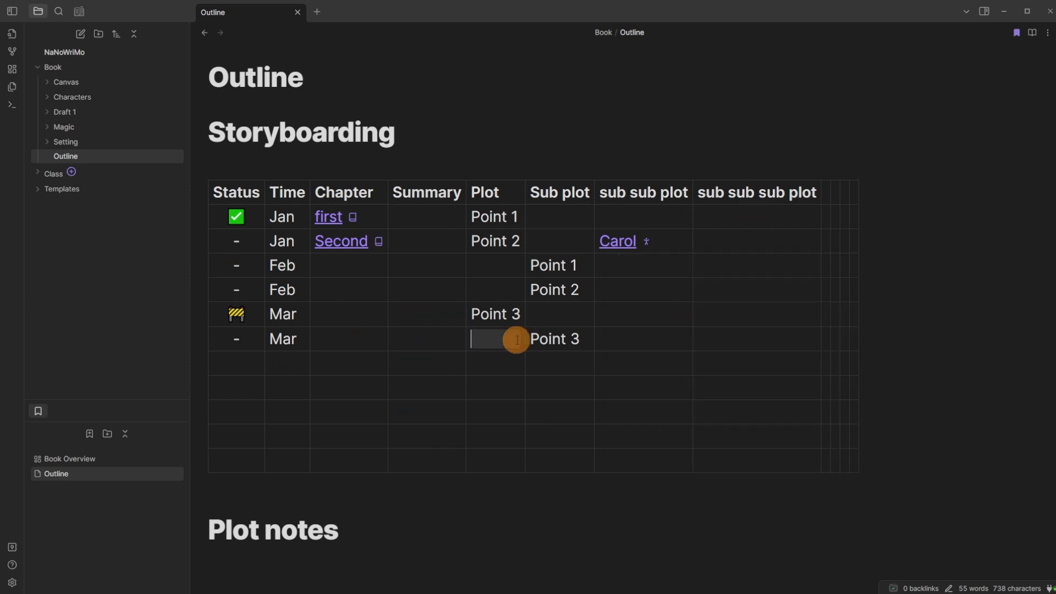
{"action": "left_click", "coordinate": [513, 365]}
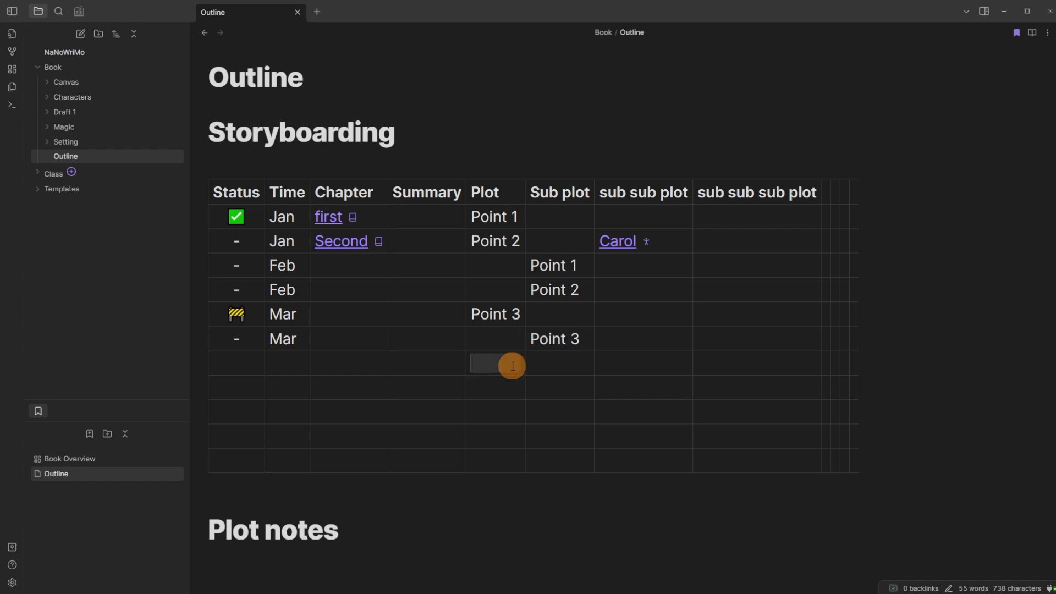
{"action": "left_click", "coordinate": [547, 158]}
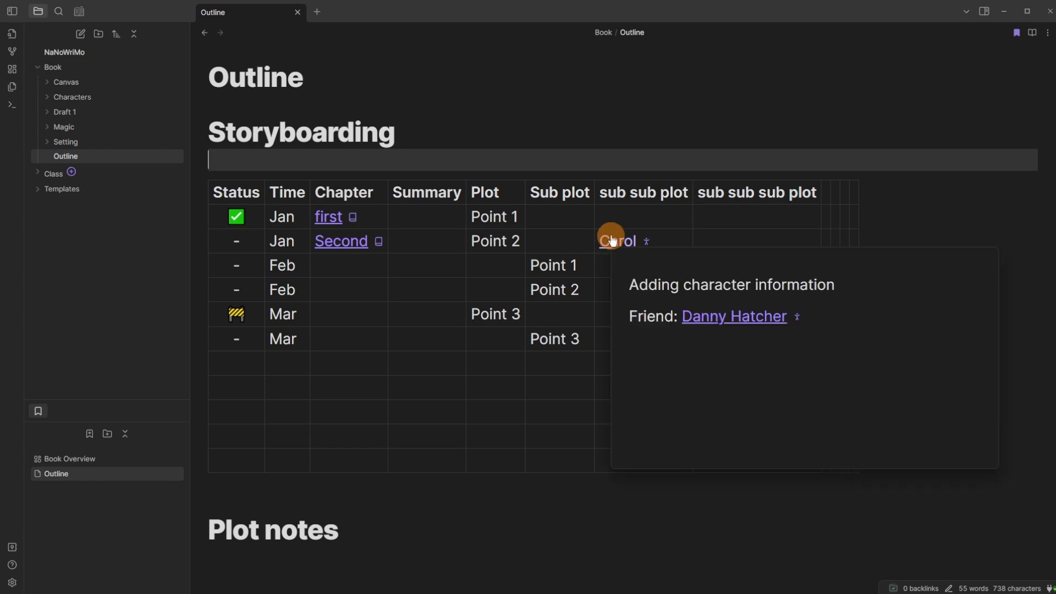
Step: Delete the five empty bottom rows and every column after "sub sub plot" from the storyboarding table
{"action": "left_click_drag", "start_coordinate": [236, 363], "coordinate": [850, 464]}
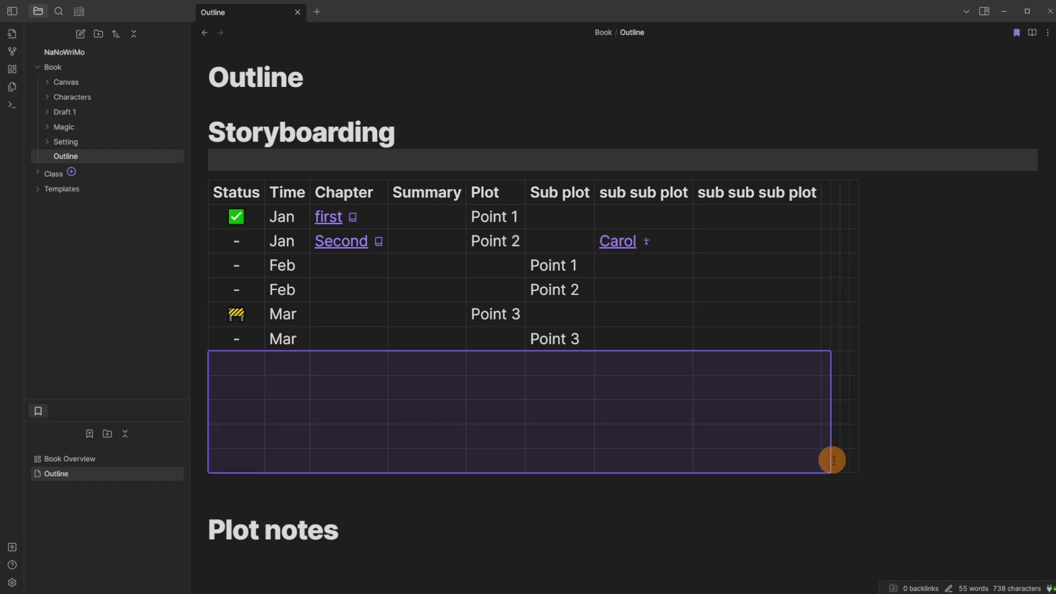
{"action": "key", "text": "Delete"}
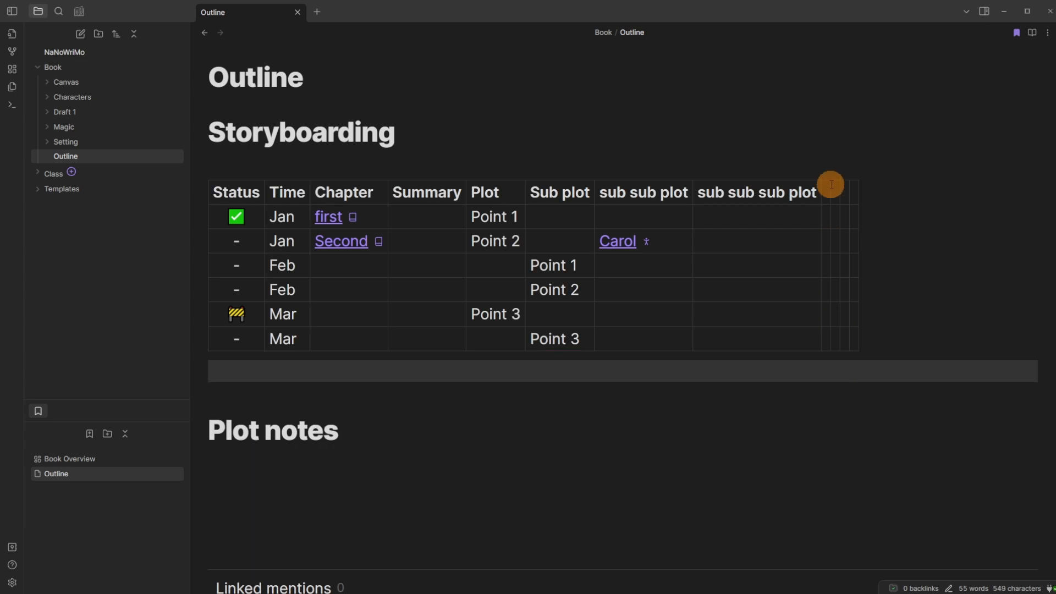
{"action": "left_click_drag", "start_coordinate": [826, 189], "coordinate": [861, 344]}
{"action": "key", "text": "Delete"}
{"action": "left_click_drag", "start_coordinate": [754, 186], "coordinate": [745, 330]}
{"action": "key", "text": "Delete"}
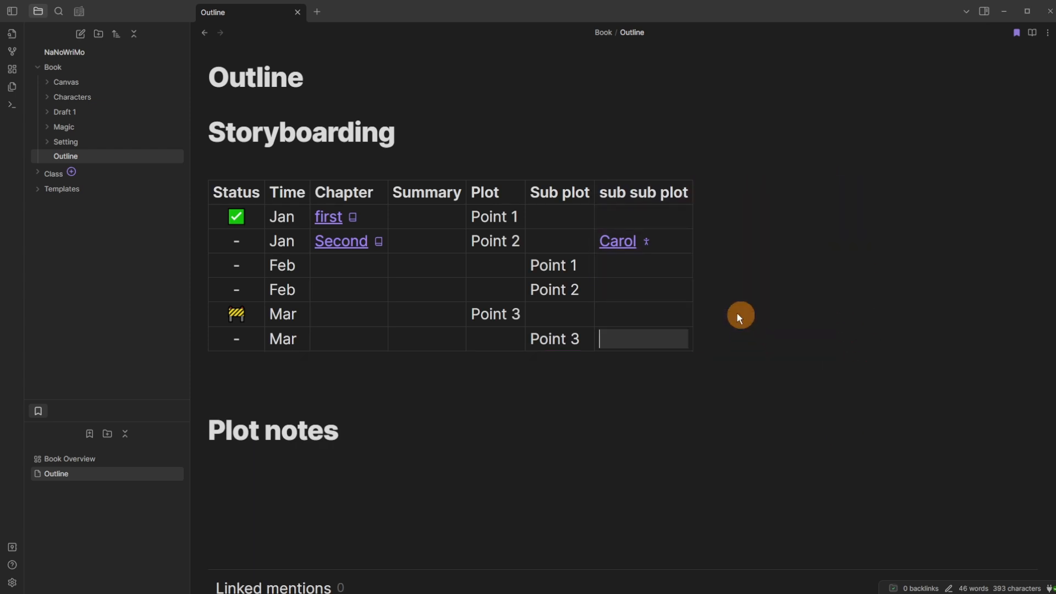
Step: Open the "first" scene of Draft 1 from the Longform scene list and collapse its Properties
{"action": "left_click", "coordinate": [456, 370]}
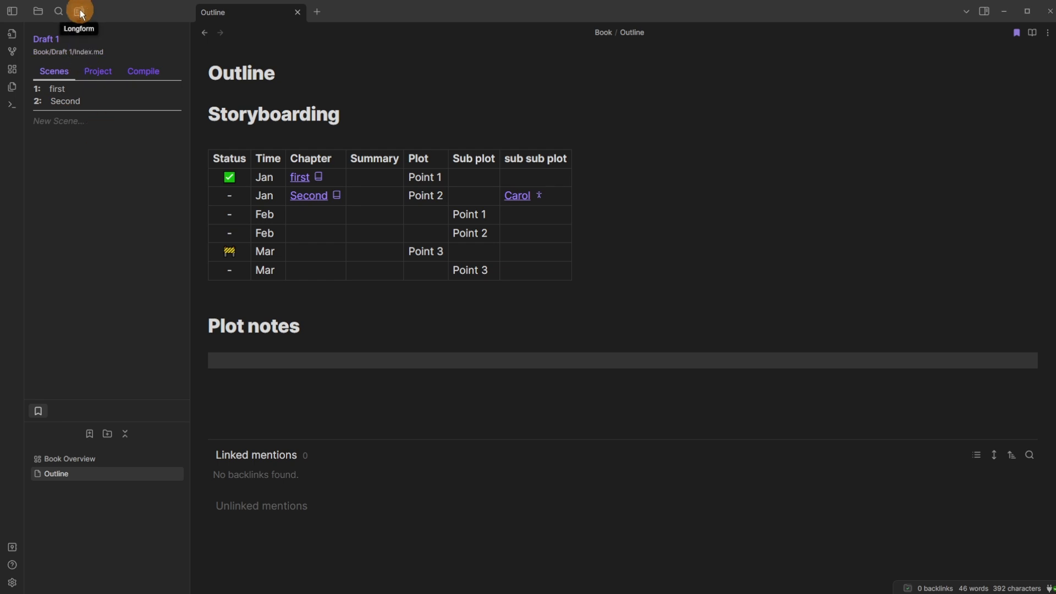
{"action": "left_click", "coordinate": [73, 88]}
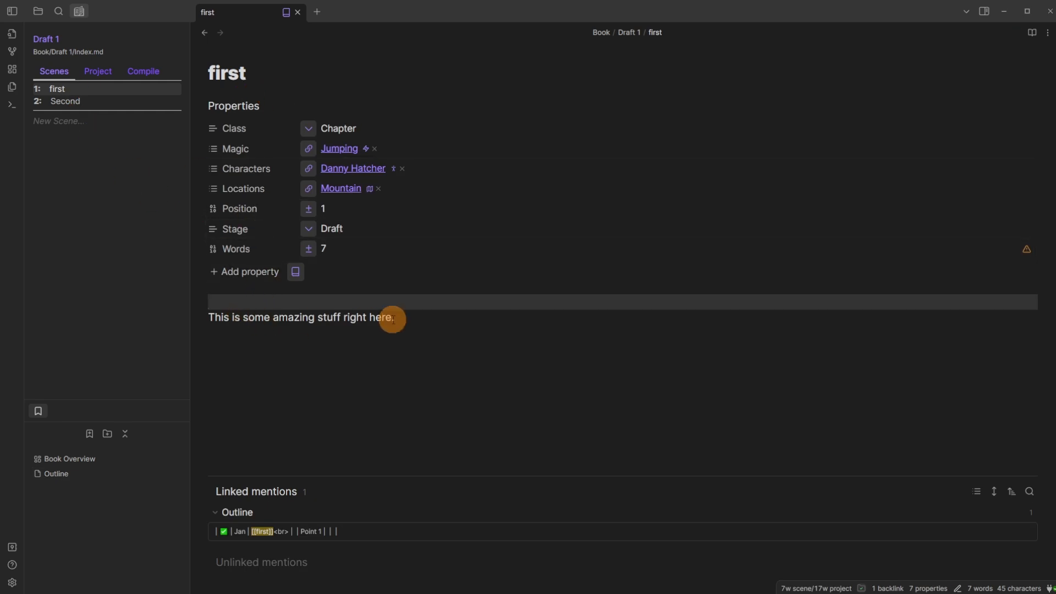
{"action": "left_click", "coordinate": [415, 311]}
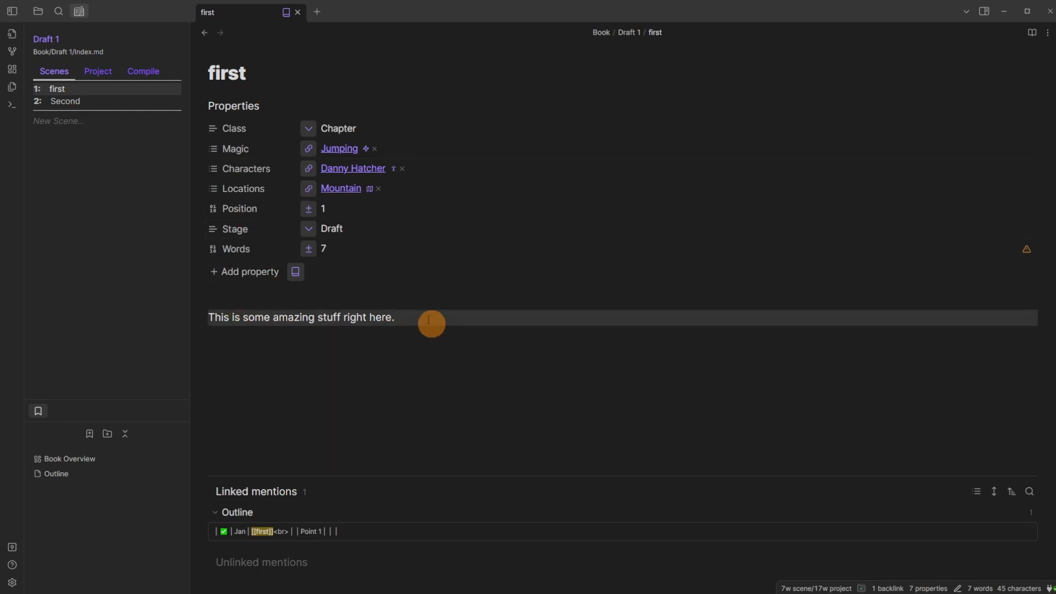
{"action": "left_click", "coordinate": [237, 108]}
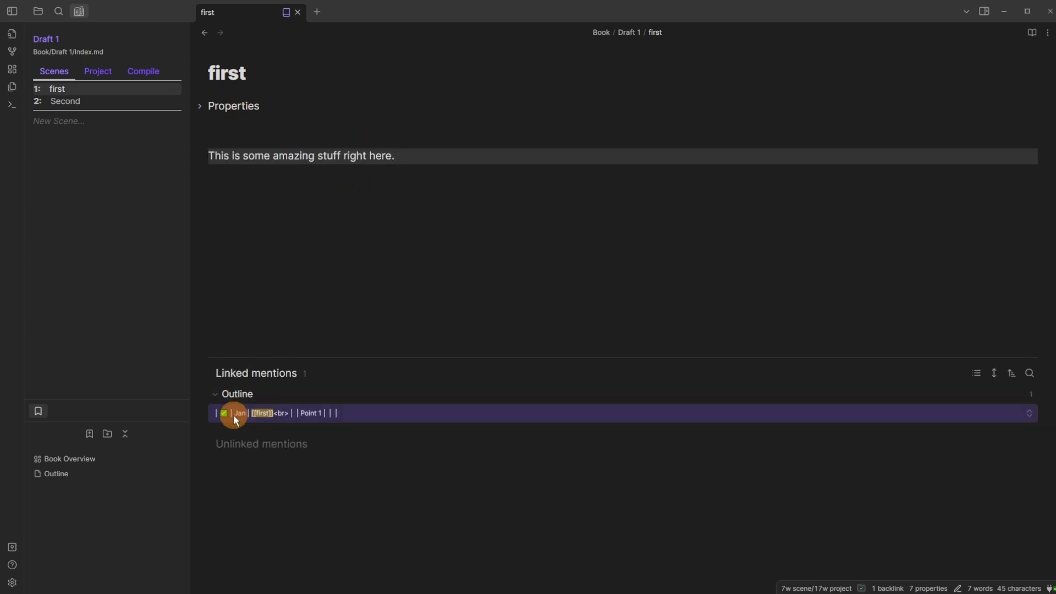
Step: Add seven blank lines below the text of the "first" scene
{"action": "key", "text": "Return"}
{"action": "key", "text": "Return"}
{"action": "key", "text": "Return"}
{"action": "key", "text": "Return"}
{"action": "key", "text": "Return"}
{"action": "key", "text": "Return"}
{"action": "key", "text": "Return"}
{"action": "left_click", "coordinate": [414, 183]}
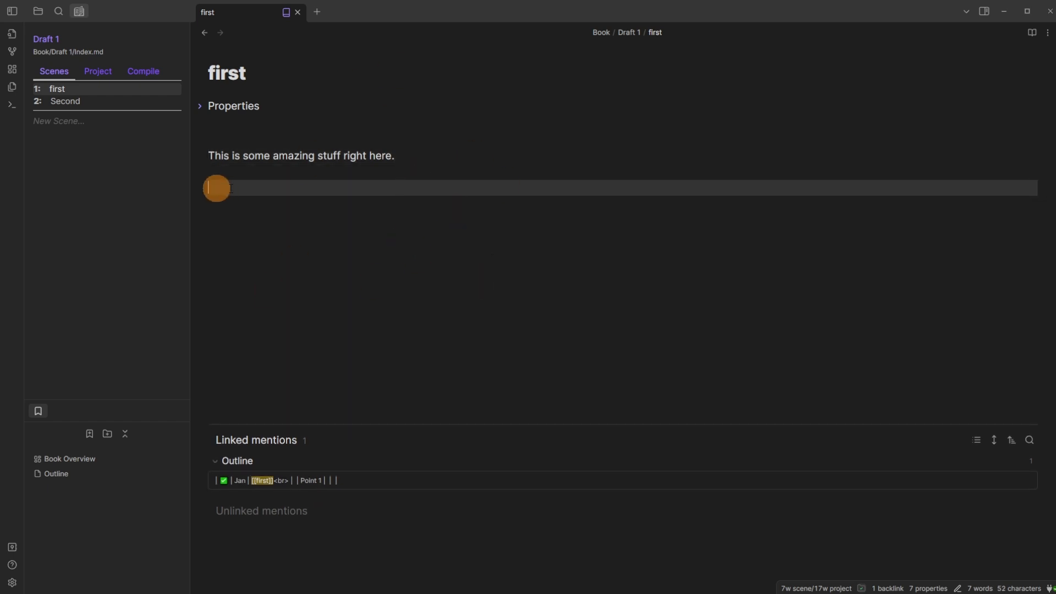
{"action": "left_click", "coordinate": [337, 168]}
{"action": "left_click", "coordinate": [308, 156]}
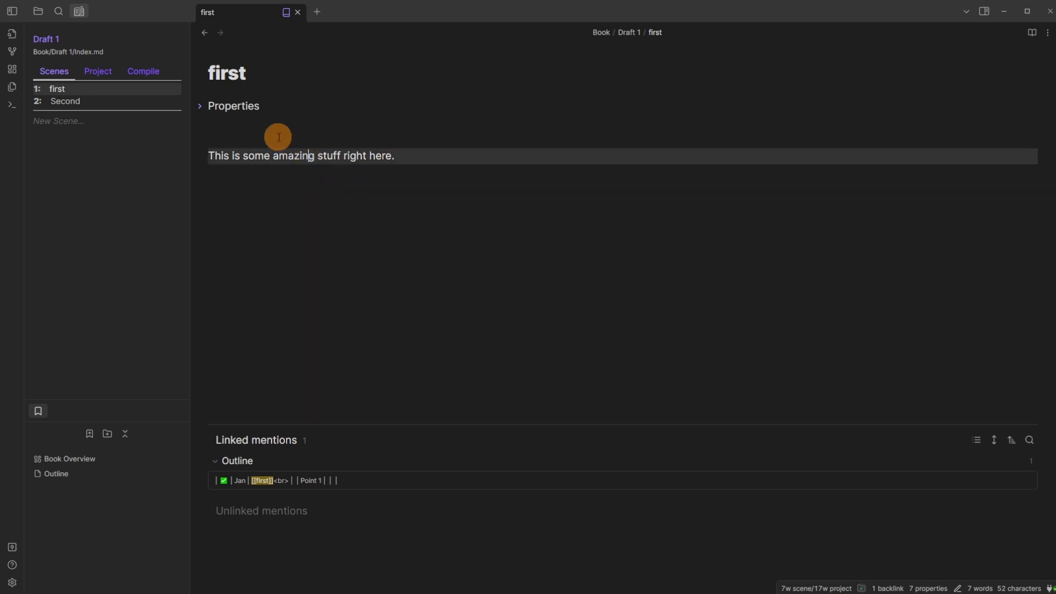
{"action": "left_click", "coordinate": [273, 189]}
{"action": "left_click", "coordinate": [265, 233]}
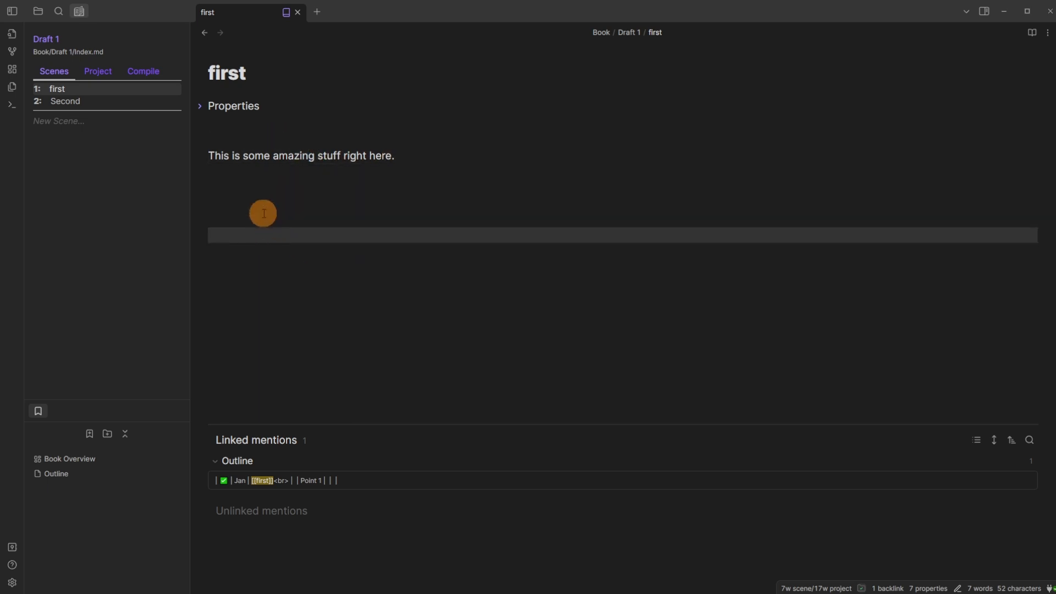
{"action": "left_click", "coordinate": [259, 210]}
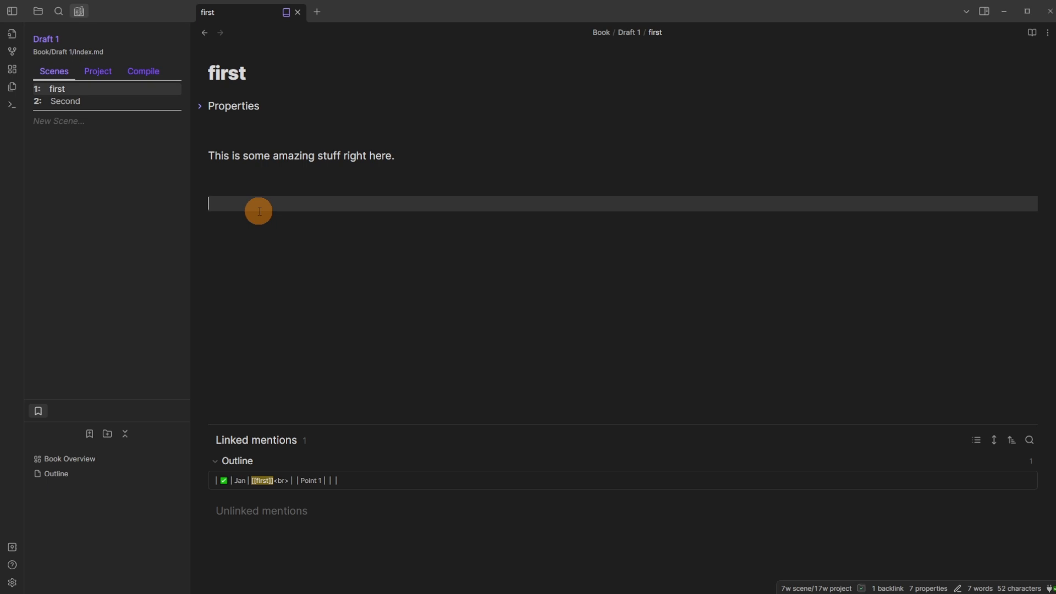
Step: Examine the theme options in the Appearance settings and browse the dark community themes
{"action": "left_click", "coordinate": [13, 583]}
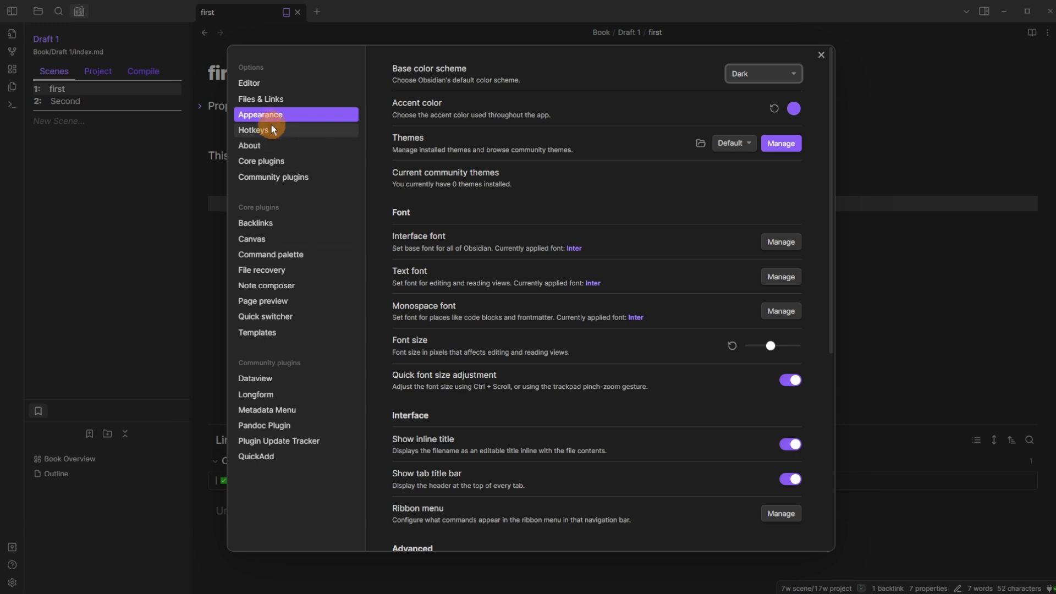
{"action": "left_click", "coordinate": [733, 144]}
{"action": "left_click", "coordinate": [643, 123]}
{"action": "left_click", "coordinate": [780, 144]}
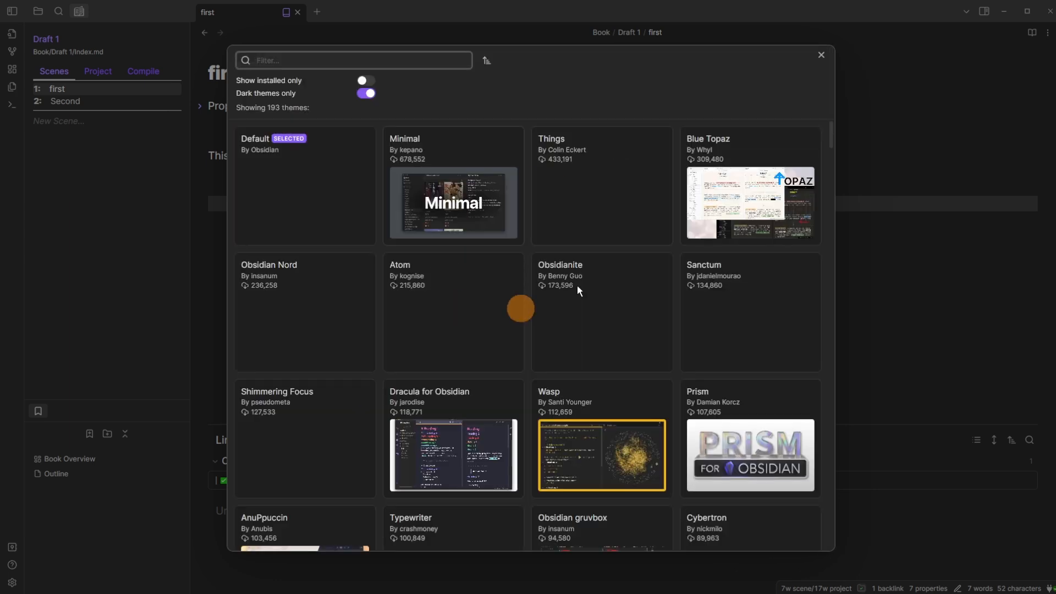
{"action": "scroll", "coordinate": [467, 297], "scroll_direction": "down", "scroll_amount": 6}
{"action": "scroll", "coordinate": [468, 304], "scroll_direction": "down", "scroll_amount": 5}
{"action": "scroll", "coordinate": [462, 274], "scroll_direction": "up", "scroll_amount": 11}
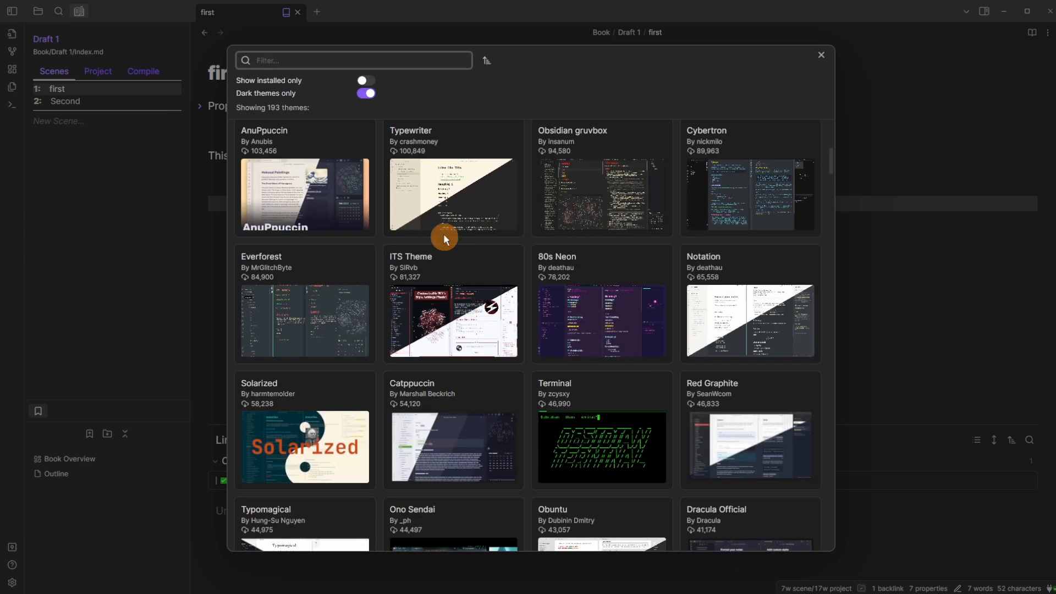
{"action": "left_click", "coordinate": [821, 55]}
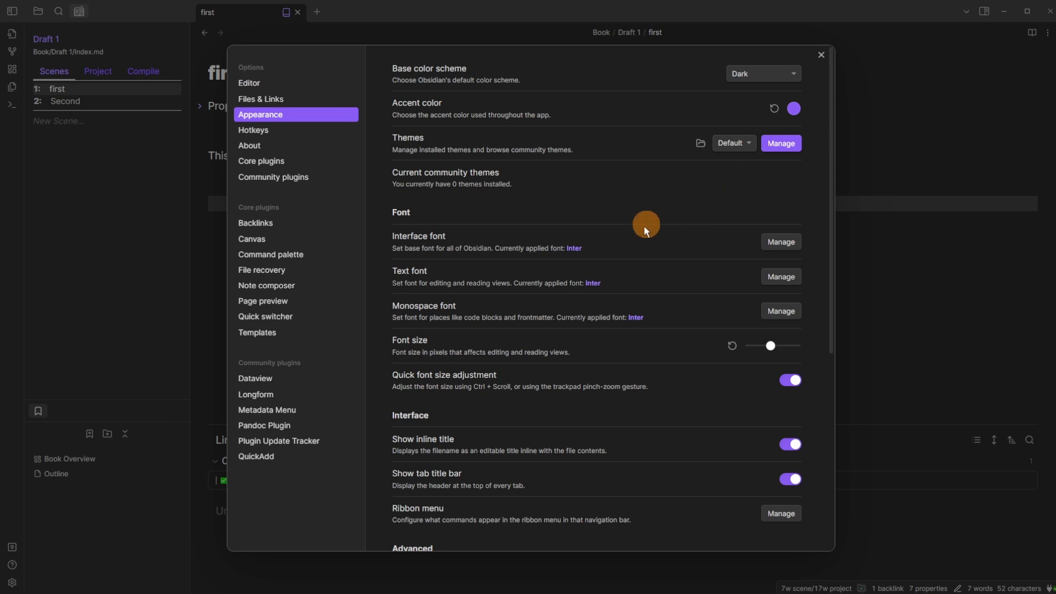
Step: Open the CSS snippets folder from the Appearance settings and examine the active-line colours, popover width and table column rules in Additionas.css
{"action": "scroll", "coordinate": [638, 247], "scroll_direction": "down", "scroll_amount": 5}
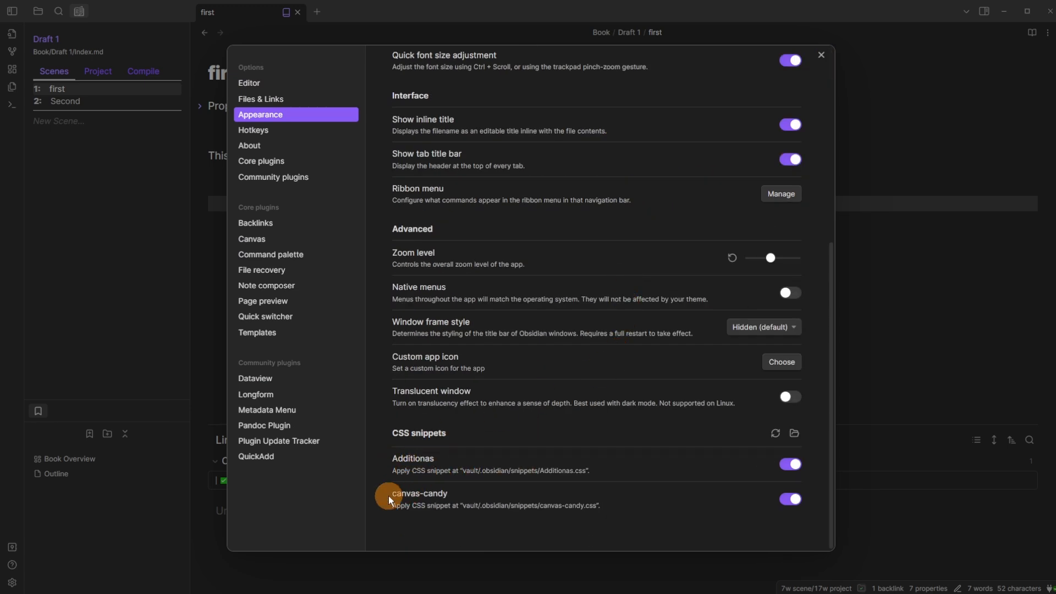
{"action": "left_click", "coordinate": [794, 434]}
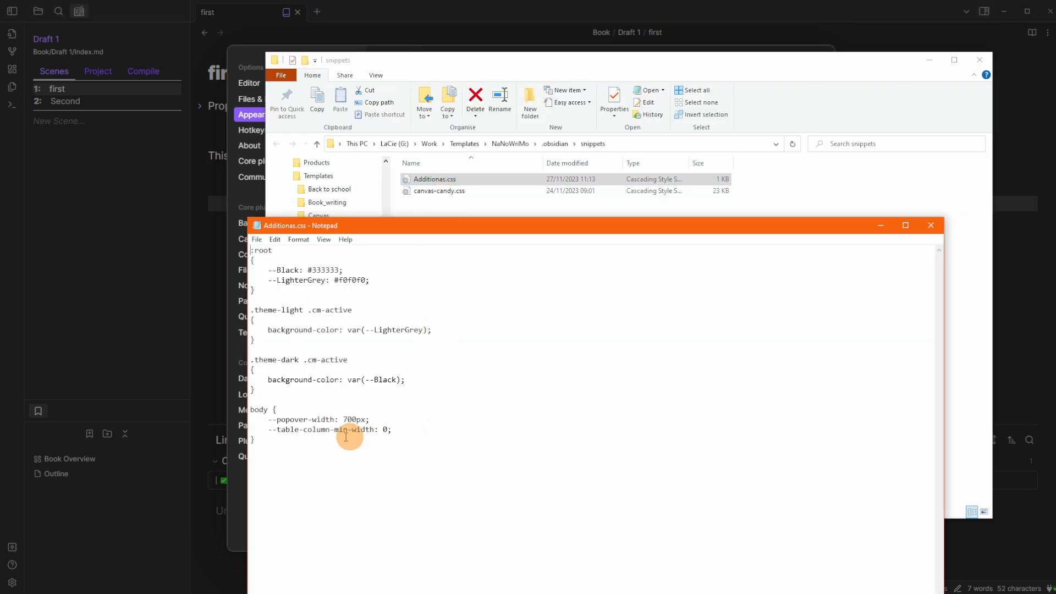
{"action": "left_click_drag", "start_coordinate": [345, 437], "coordinate": [236, 250]}
{"action": "left_click", "coordinate": [412, 359]}
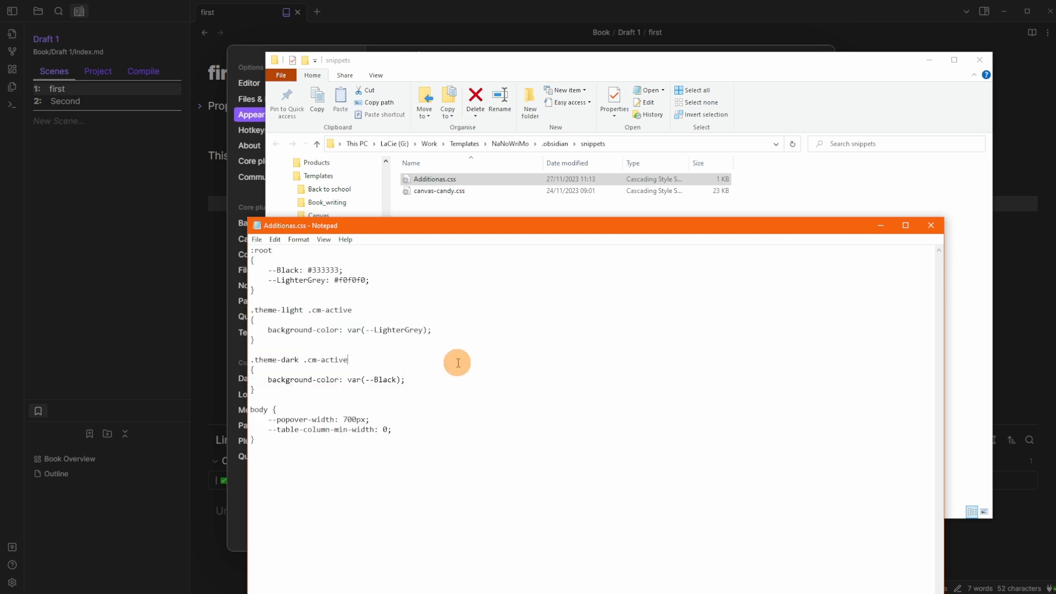
{"action": "left_click", "coordinate": [391, 329]}
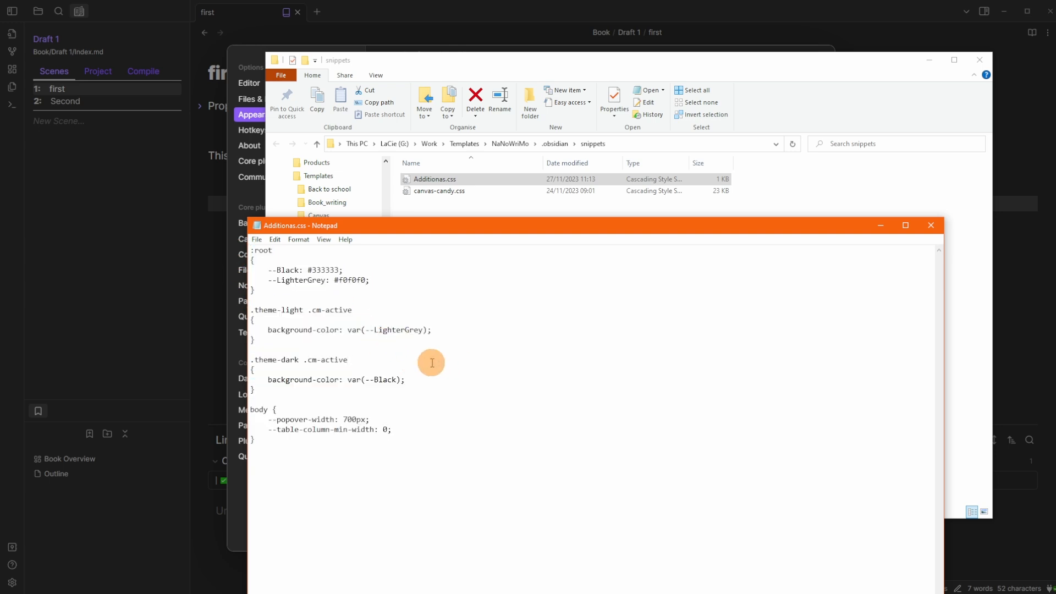
{"action": "left_click", "coordinate": [389, 380]}
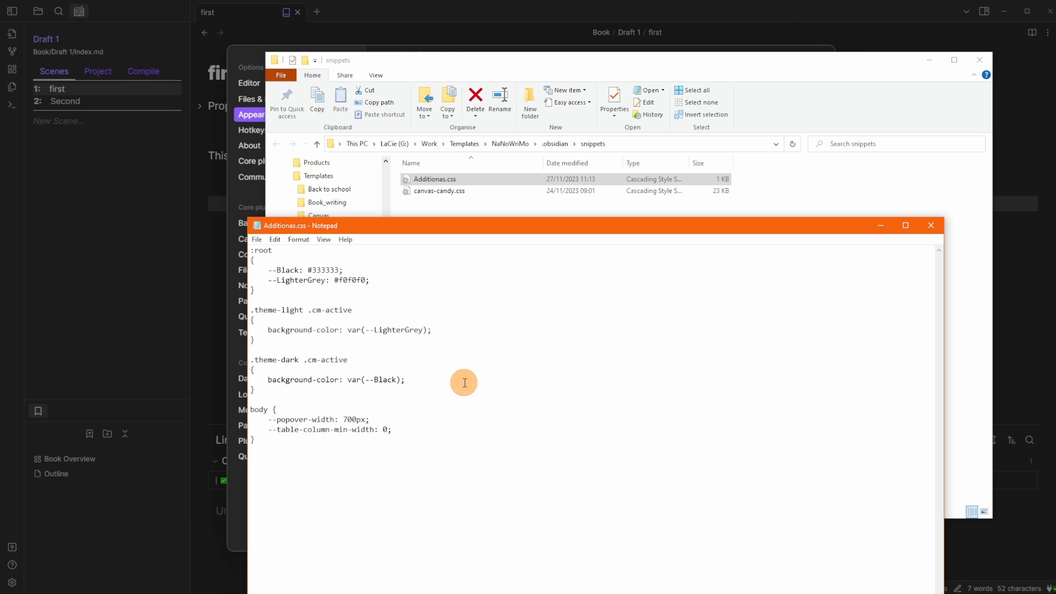
{"action": "left_click_drag", "start_coordinate": [271, 448], "coordinate": [250, 409]}
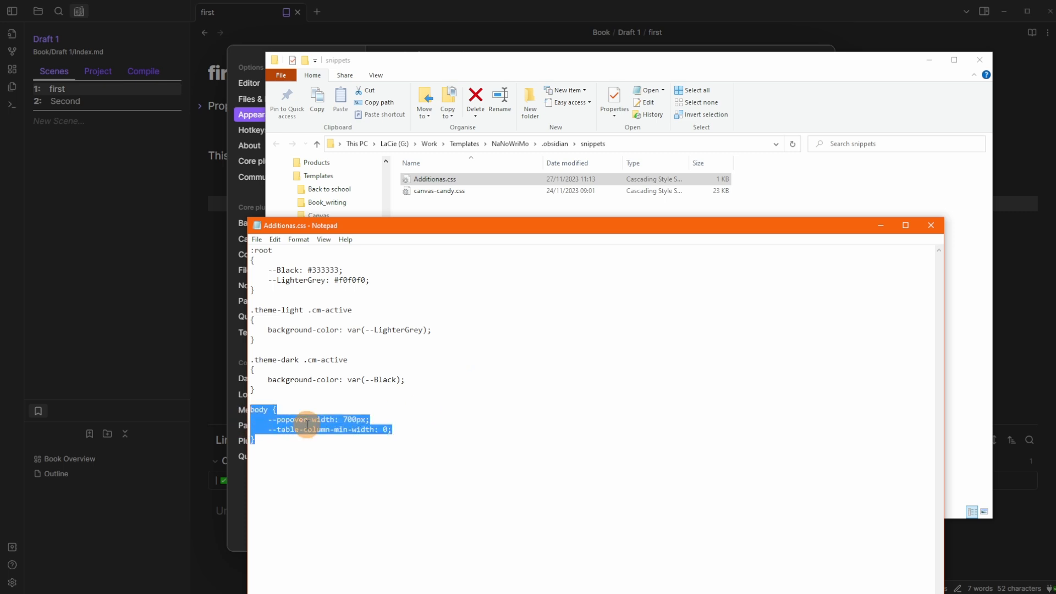
{"action": "left_click", "coordinate": [357, 420]}
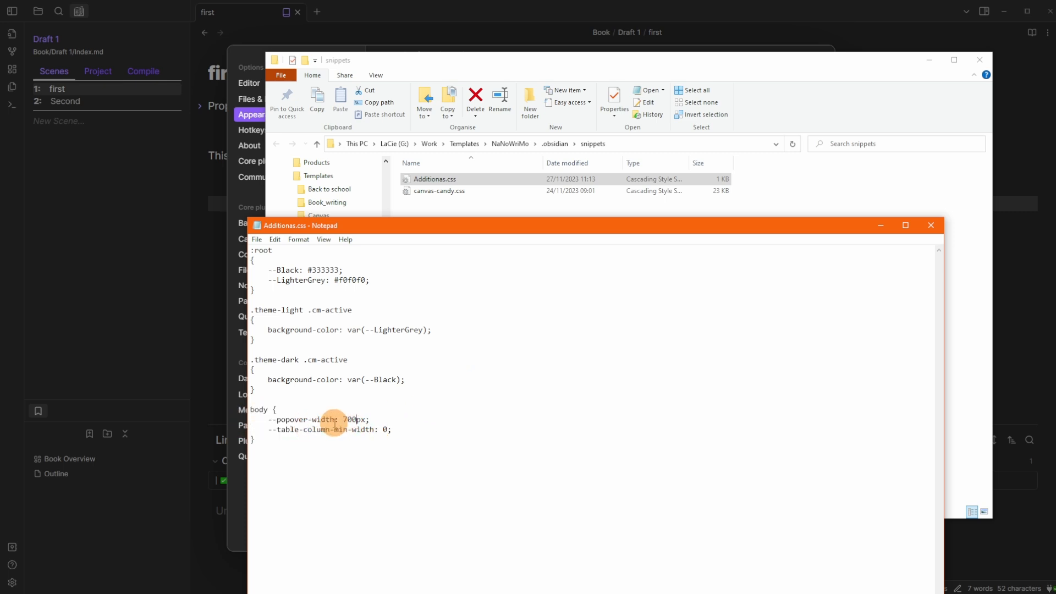
{"action": "left_click", "coordinate": [299, 431]}
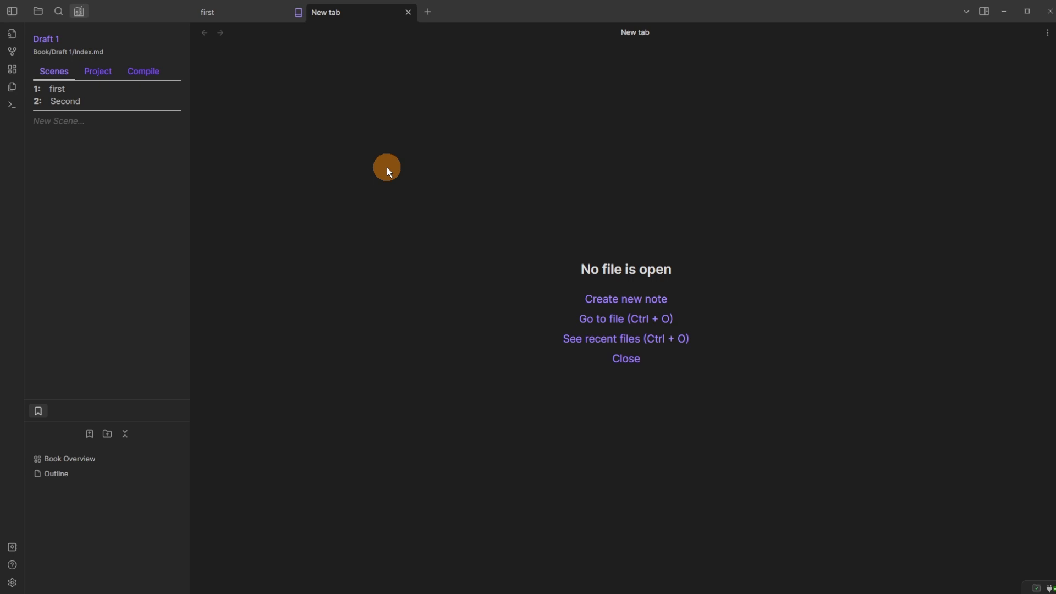
Step: Open the Outline note in the new tab and preview the character note linked under sub sub plot in the storyboarding table
{"action": "key", "text": "ctrl+o"}
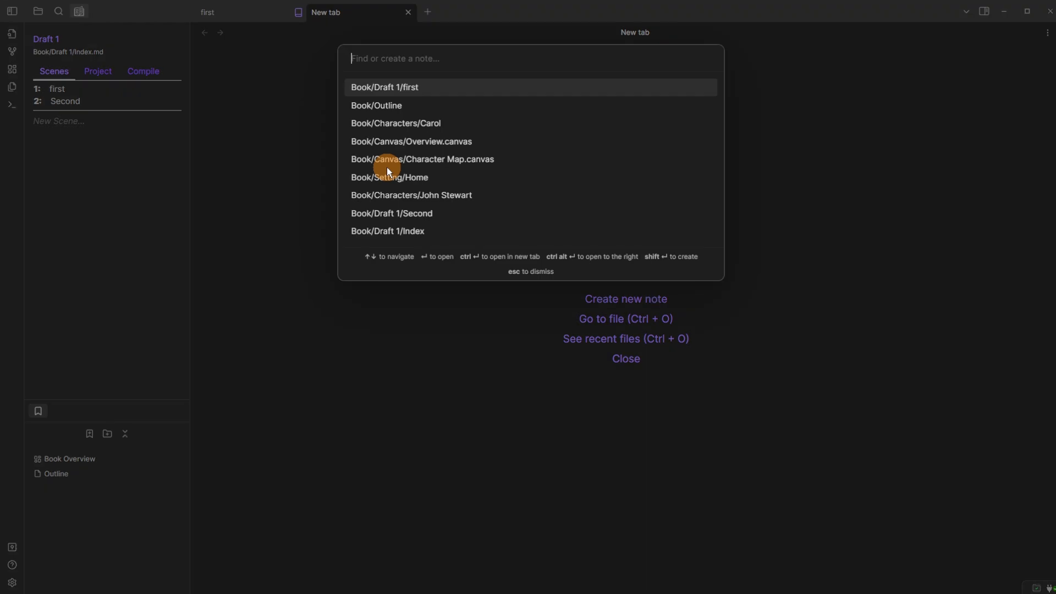
{"action": "key", "text": "Down"}
{"action": "key", "text": "Return"}
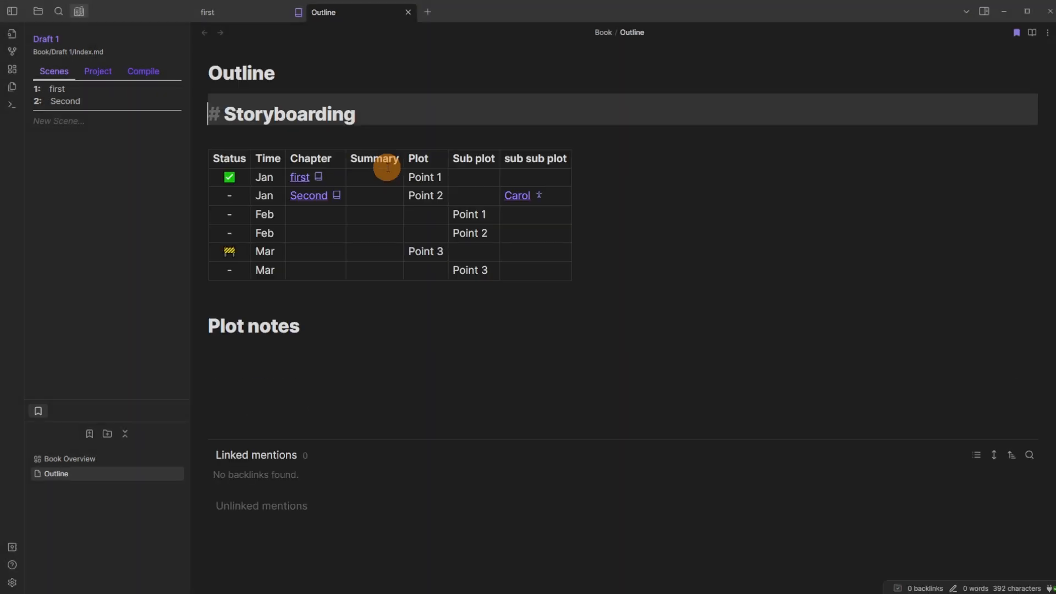
{"action": "left_click", "coordinate": [586, 168]}
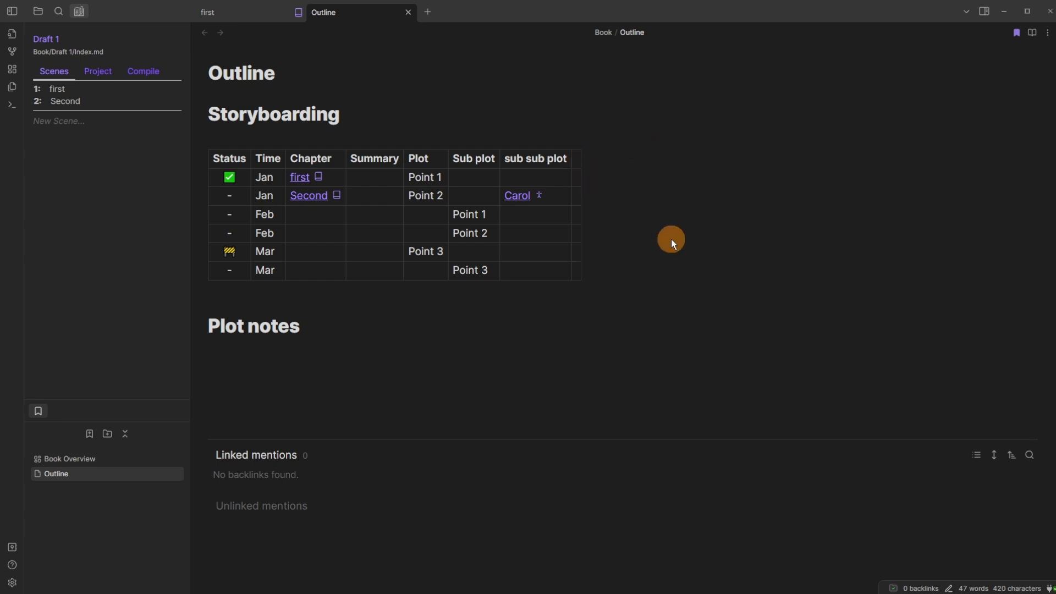
{"action": "key", "text": "ctrl+z"}
{"action": "mouse_move", "coordinate": [517, 196]}
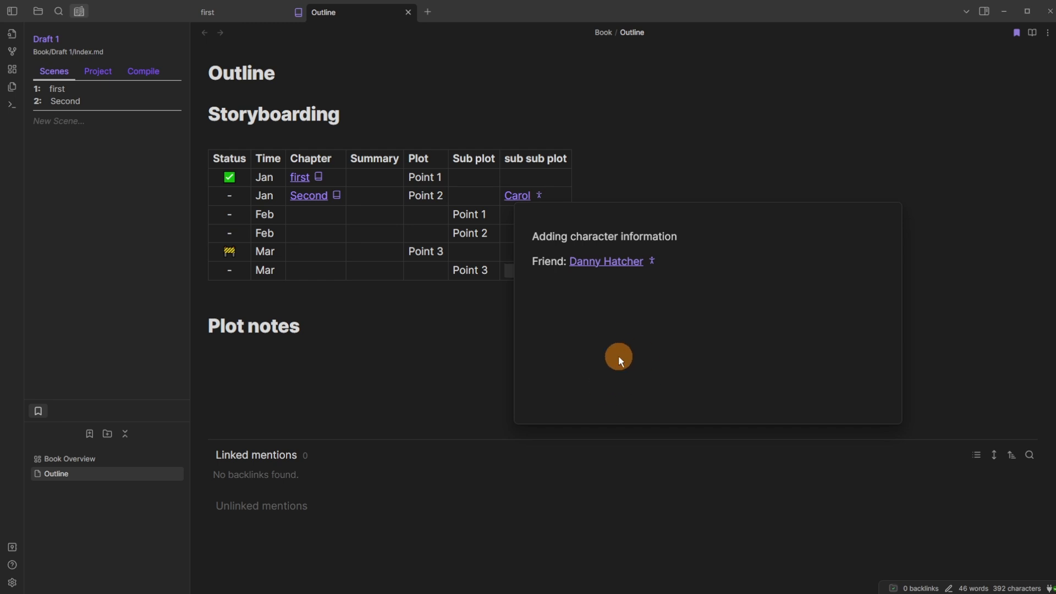
{"action": "key", "text": "ctrl+w"}
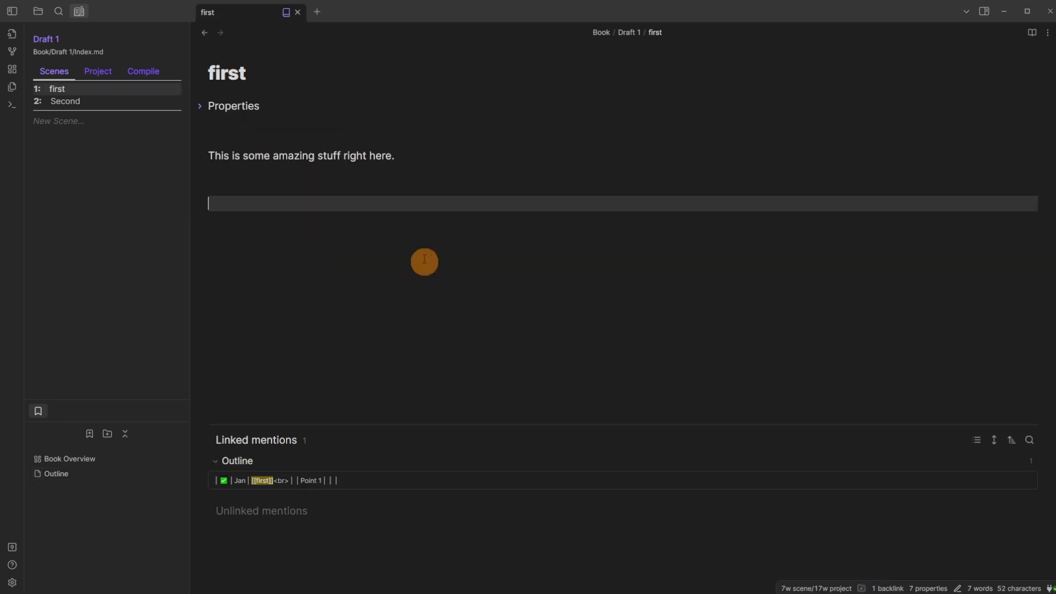
Step: Add a bullet reading "they are doing this. something is exciting. moving from place a to b" below the text of the "first" scene
{"action": "left_click", "coordinate": [255, 172]}
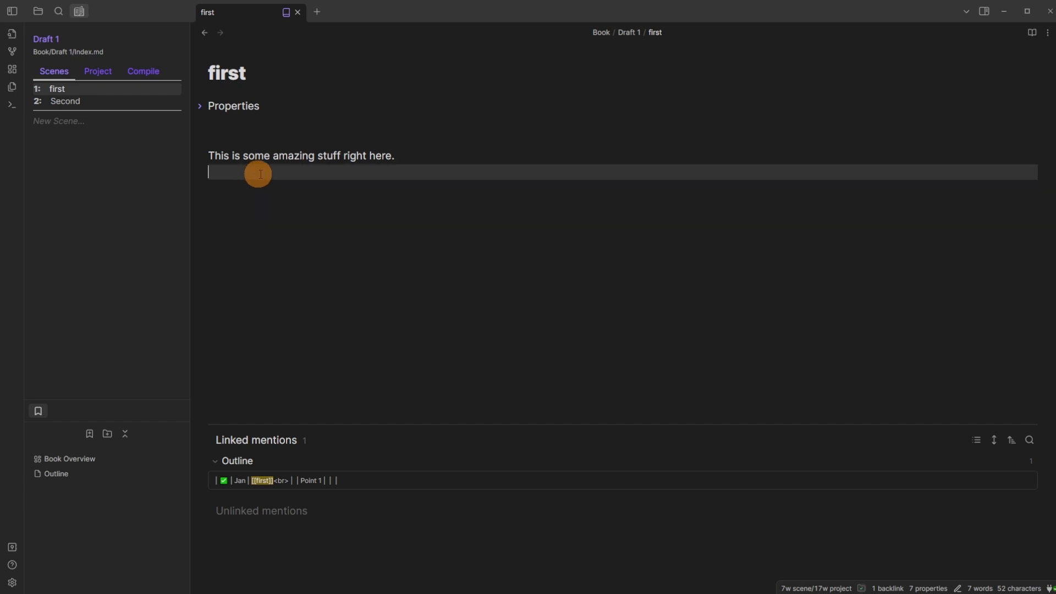
{"action": "key", "text": "Return"}
{"action": "key", "text": "Return"}
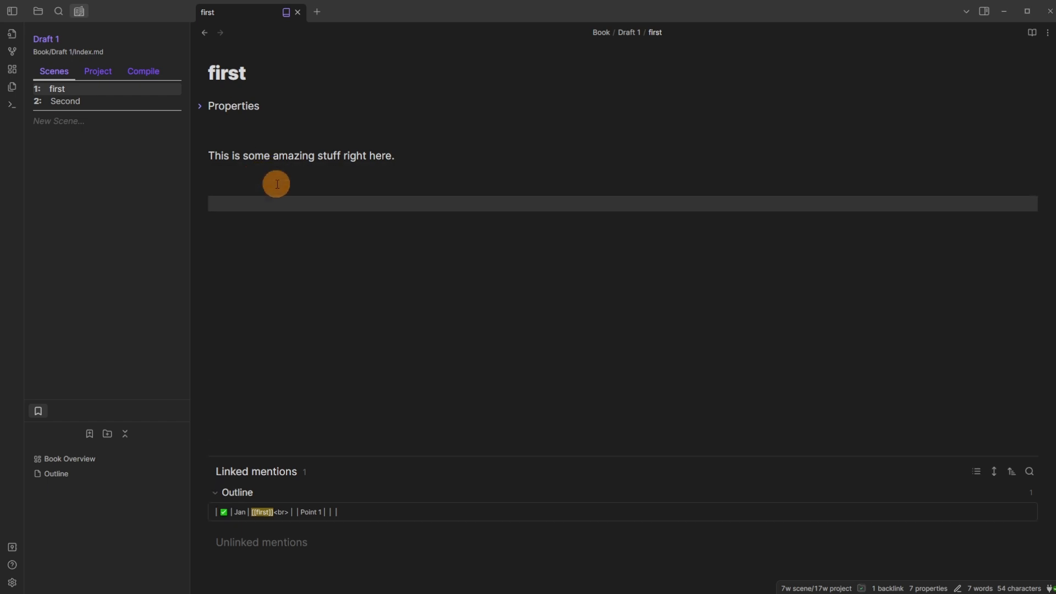
{"action": "type", "text": "-"}
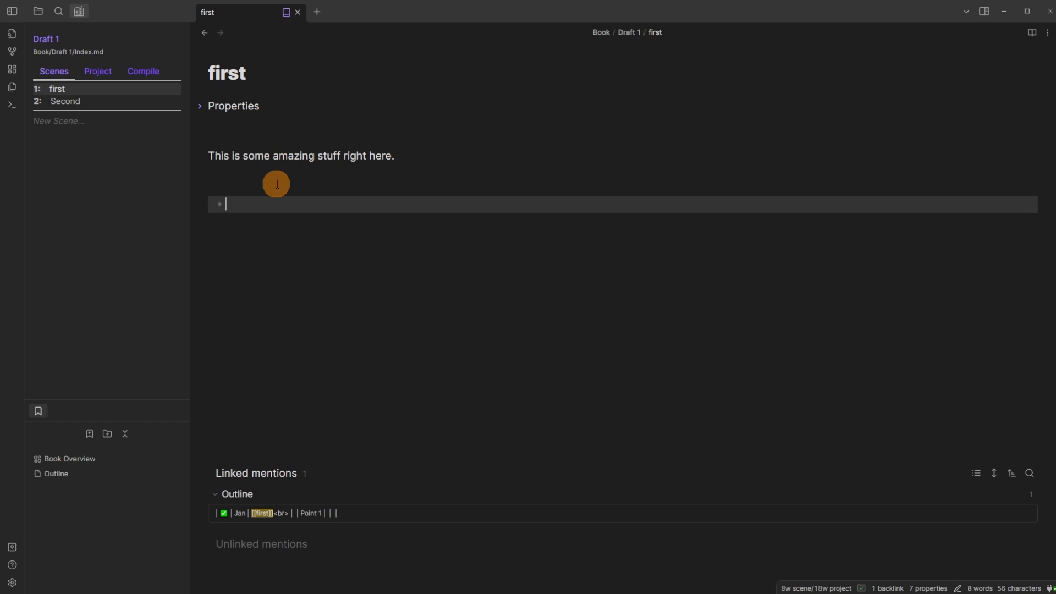
{"action": "type", "text": "they are doing this. something is exciting. moving from place a to b"}
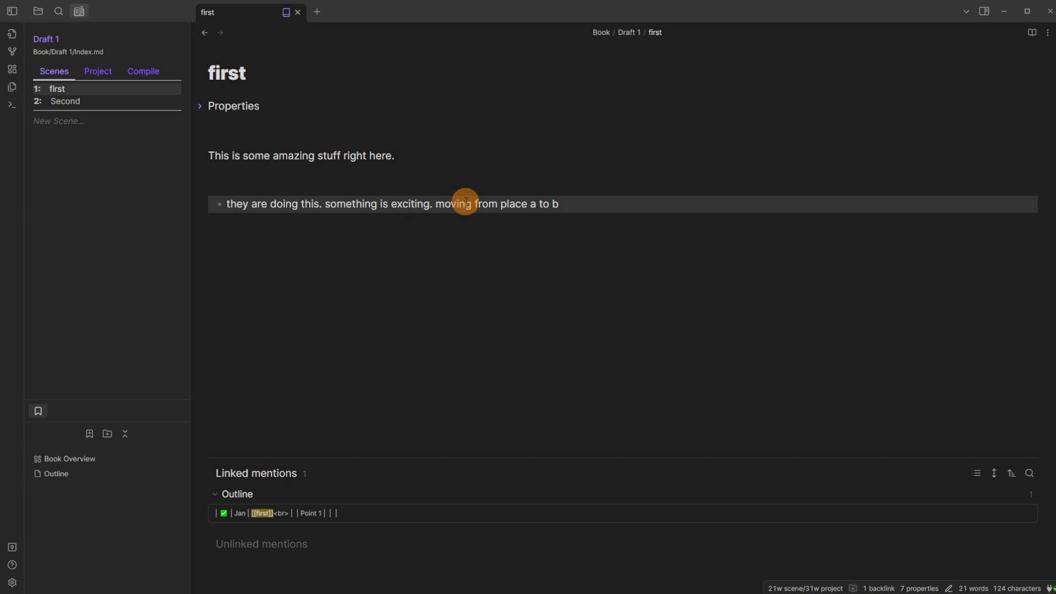
{"action": "left_click", "coordinate": [358, 193]}
{"action": "left_click", "coordinate": [316, 206]}
{"action": "left_click", "coordinate": [291, 184]}
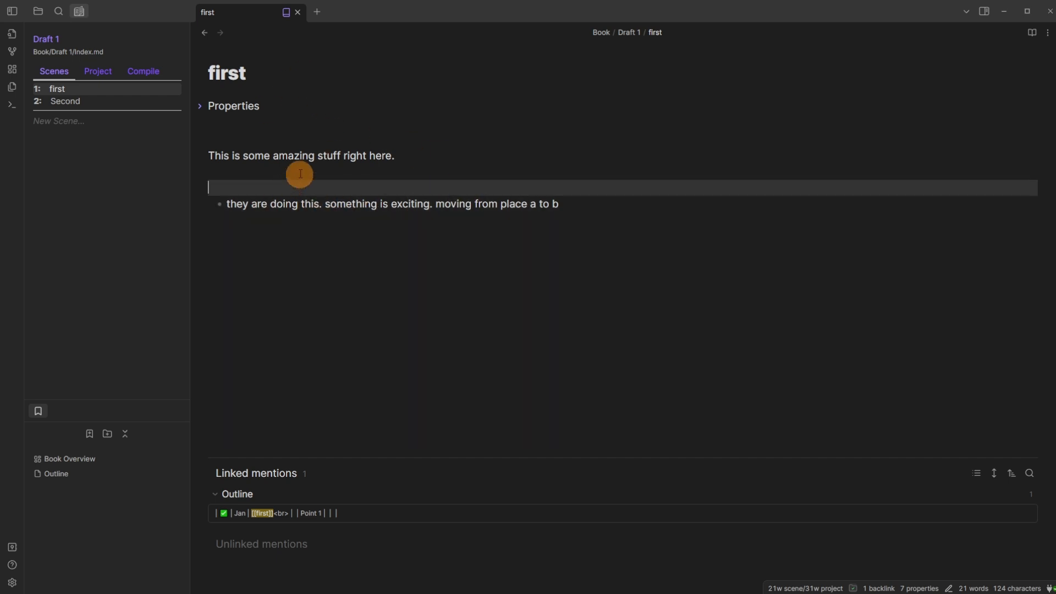
{"action": "left_click", "coordinate": [254, 207]}
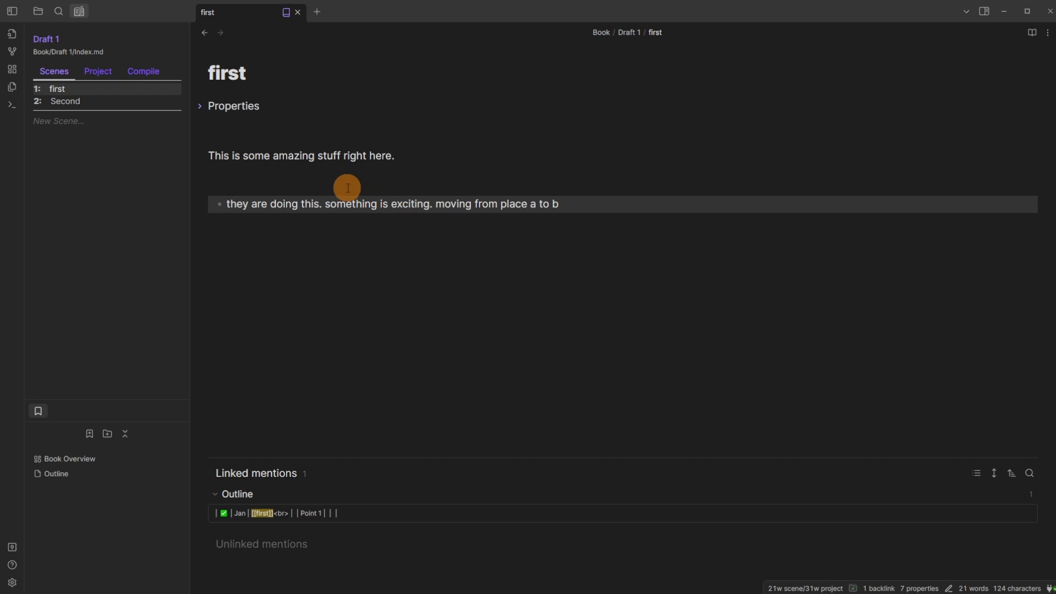
Step: Open the bookmarked Book Overview canvas in a new tab and follow its storyboarding link to the "Second" scene
{"action": "left_click", "coordinate": [317, 12]}
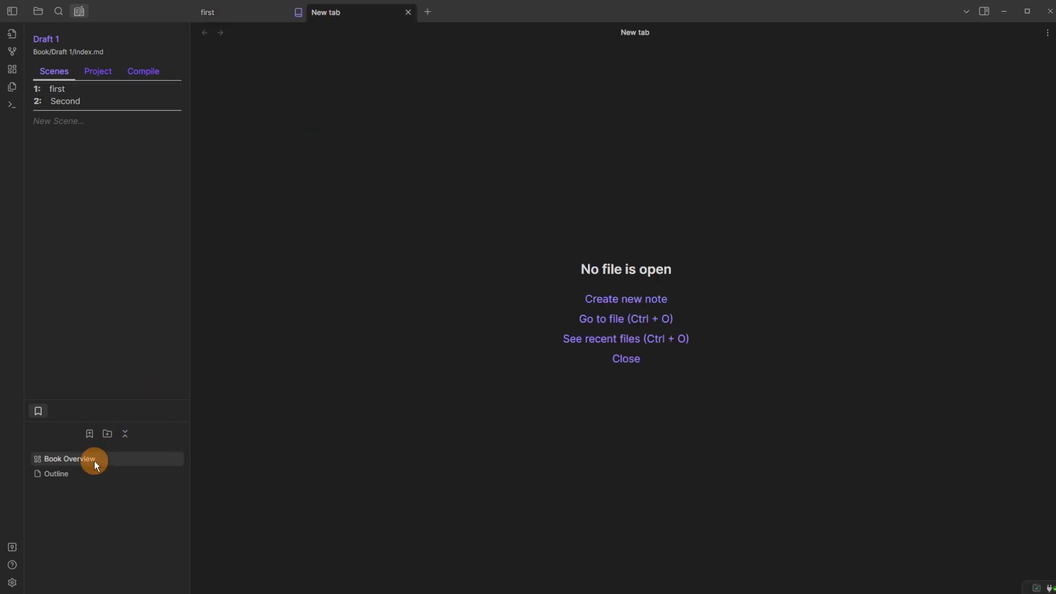
{"action": "left_click", "coordinate": [96, 460]}
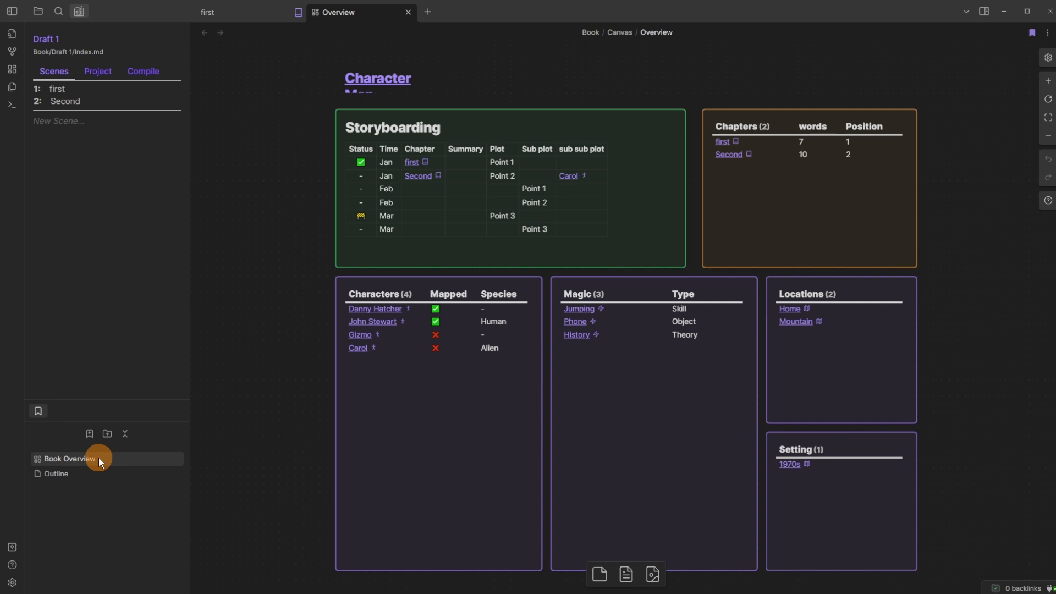
{"action": "left_click", "coordinate": [418, 176]}
{"action": "left_click", "coordinate": [418, 176]}
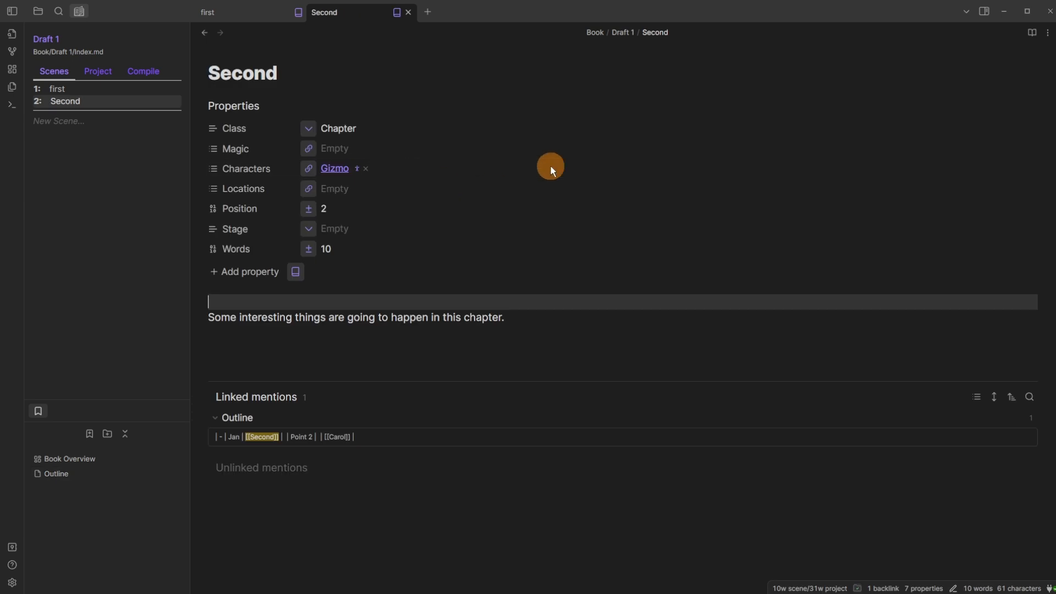
Step: Add a bullet reading "idea" below the text of the "Second" scene and close its tab
{"action": "left_click", "coordinate": [356, 346]}
{"action": "key", "text": "Return"}
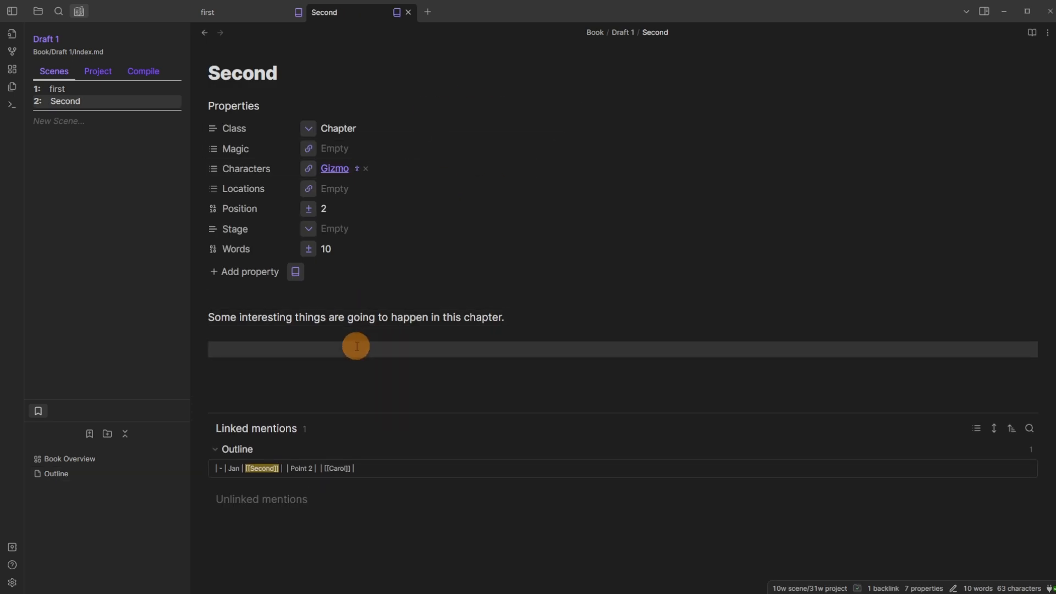
{"action": "type", "text": "-"}
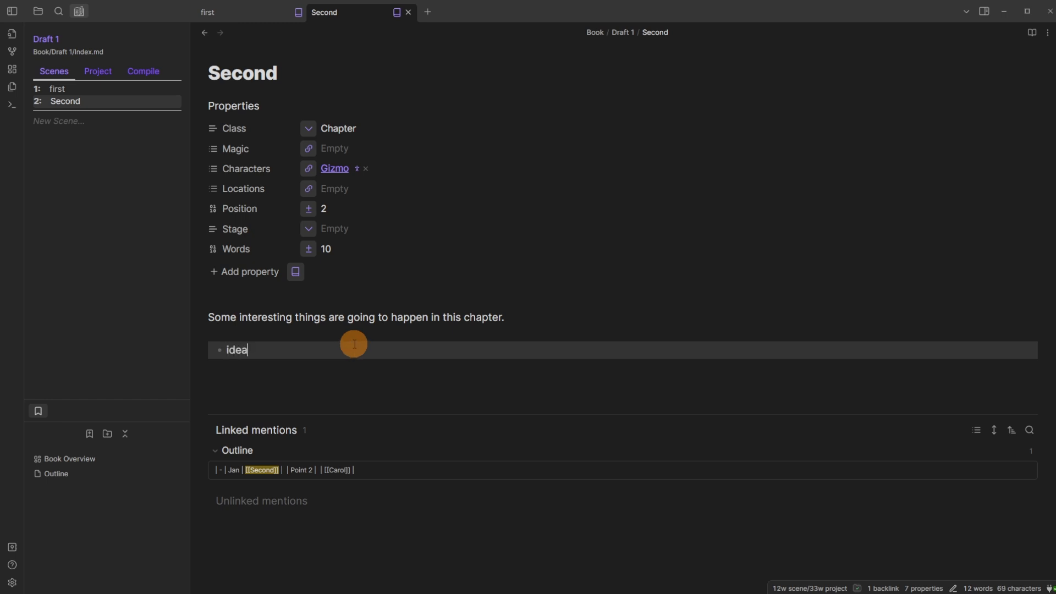
{"action": "left_click", "coordinate": [407, 12]}
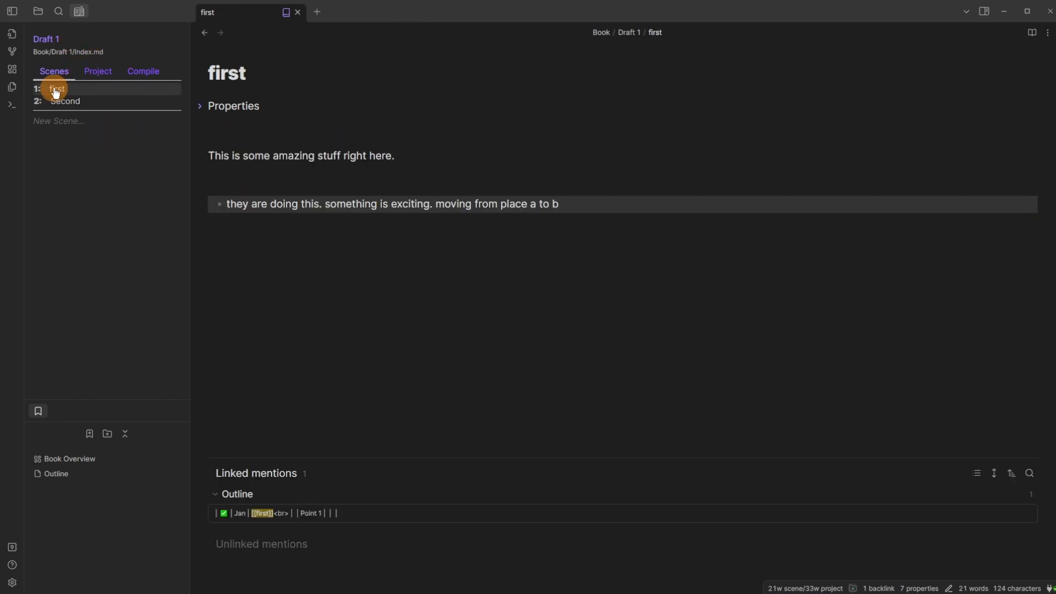
Step: Nest the "Second" scene under "first" in the Longform scene list and return it to the top level
{"action": "left_click", "coordinate": [69, 106]}
{"action": "mouse_move", "coordinate": [70, 110]}
{"action": "left_mouse_down"}
{"action": "mouse_move", "coordinate": [90, 102]}
{"action": "mouse_move", "coordinate": [78, 125]}
{"action": "mouse_move", "coordinate": [63, 98]}
{"action": "left_mouse_up"}
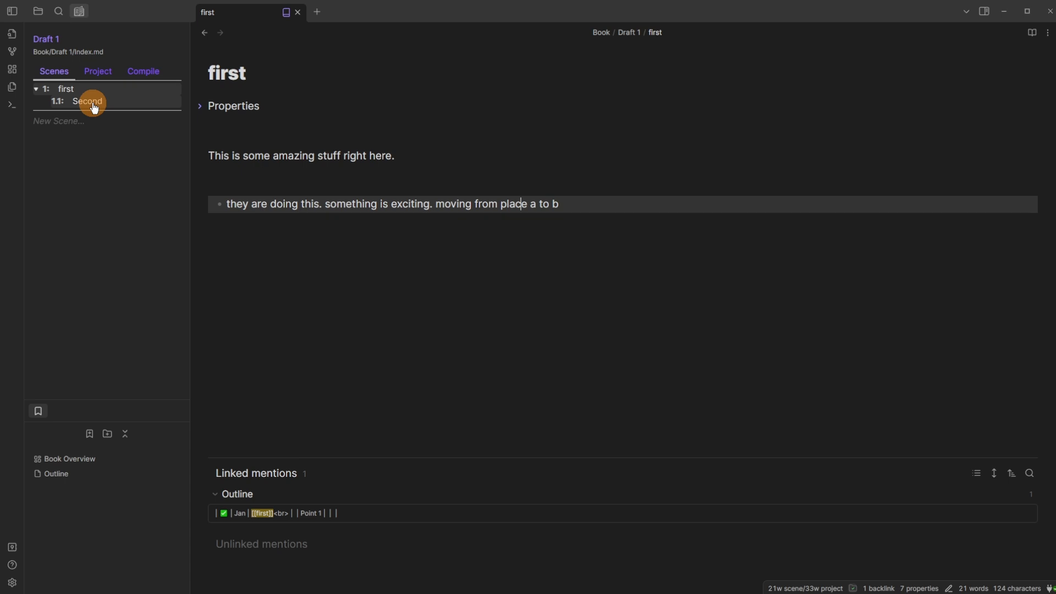
{"action": "left_click_drag", "start_coordinate": [94, 108], "coordinate": [68, 104]}
{"action": "left_click", "coordinate": [229, 193]}
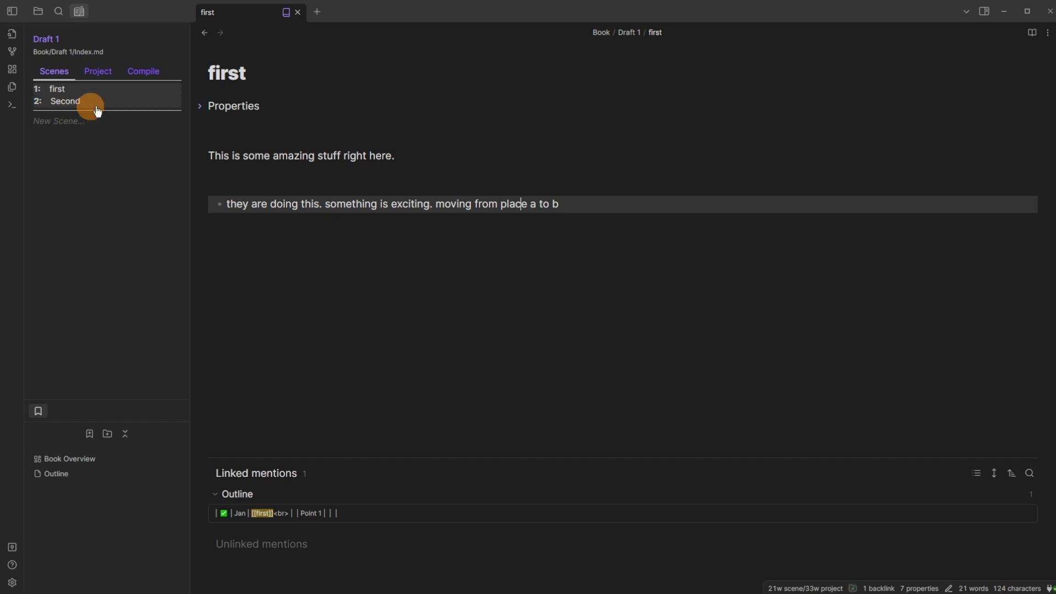
Step: Create a new scene named "Thrid" in Draft 1 from the Longform scene list
{"action": "left_click", "coordinate": [68, 123]}
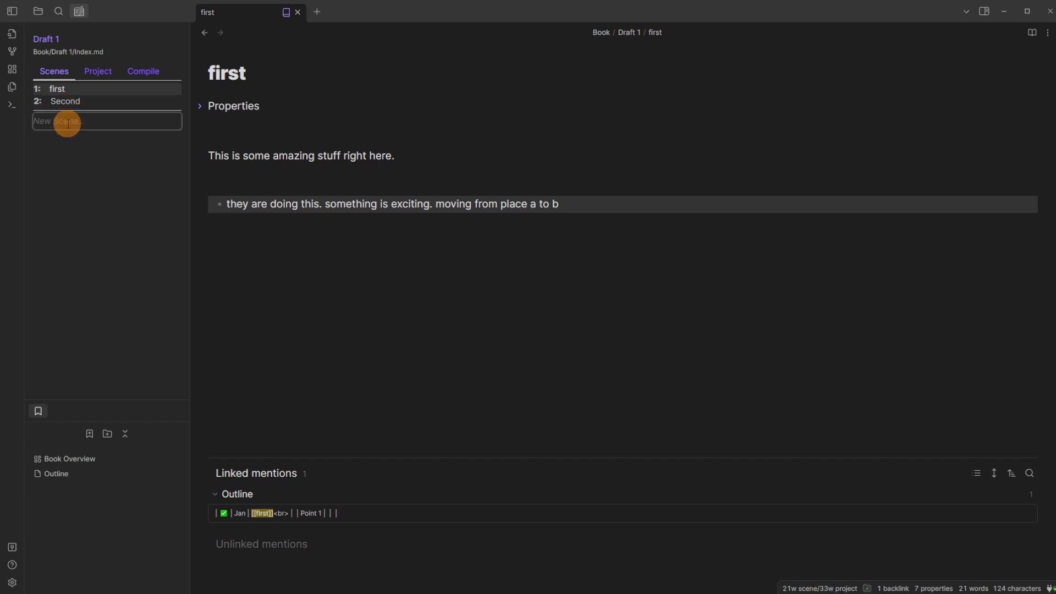
{"action": "type", "text": "Thrid"}
{"action": "key", "text": "Return"}
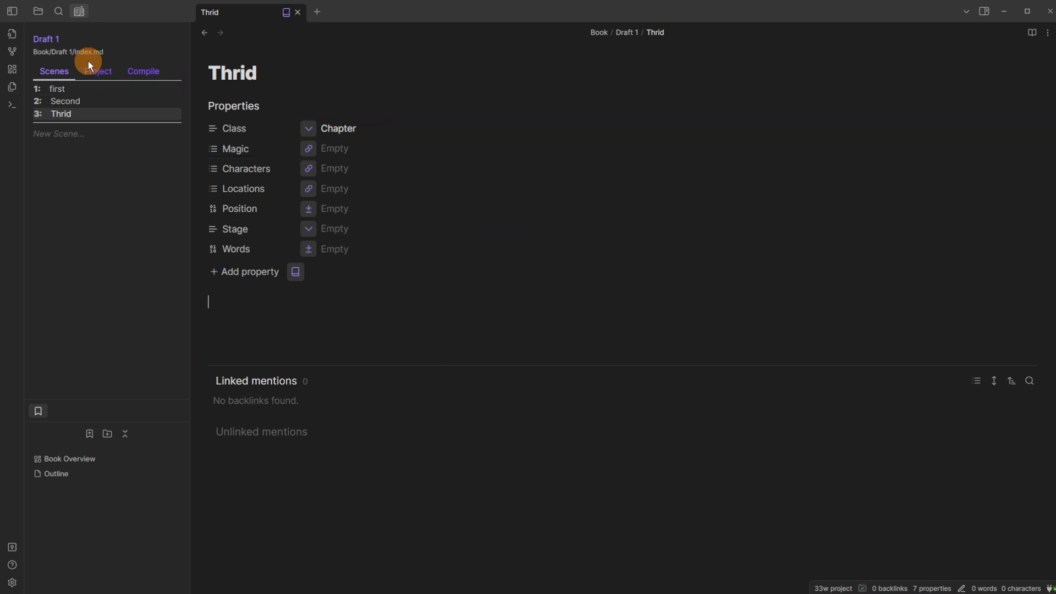
Step: Show the Draft 1 project metadata and move the file explorer into the lower sidebar section beside the bookmarks
{"action": "left_click", "coordinate": [101, 71]}
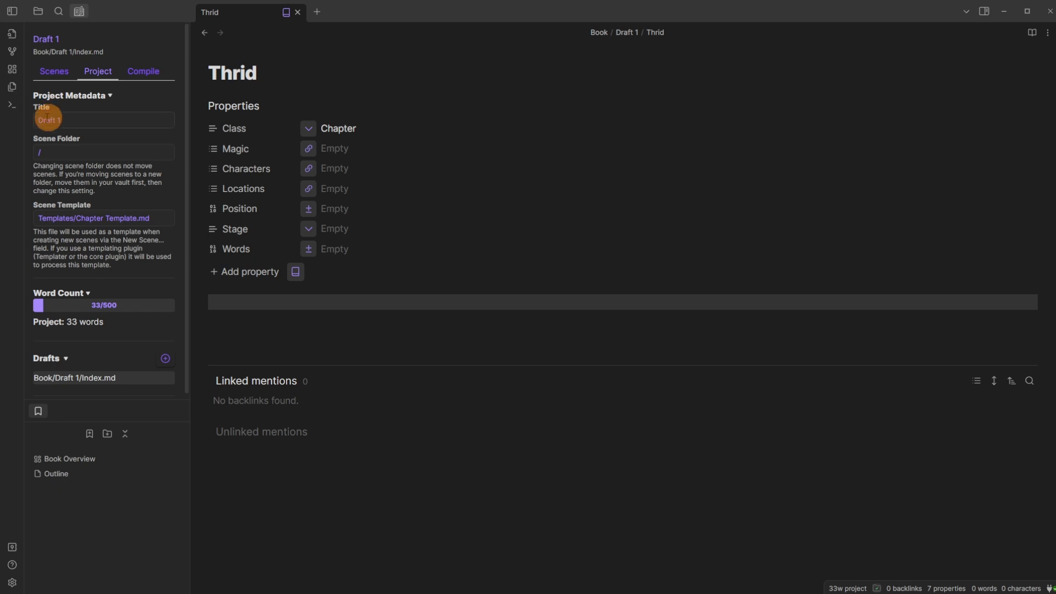
{"action": "mouse_move", "coordinate": [45, 16]}
{"action": "left_mouse_down"}
{"action": "mouse_move", "coordinate": [91, 434]}
{"action": "mouse_move", "coordinate": [97, 271]}
{"action": "left_mouse_up"}
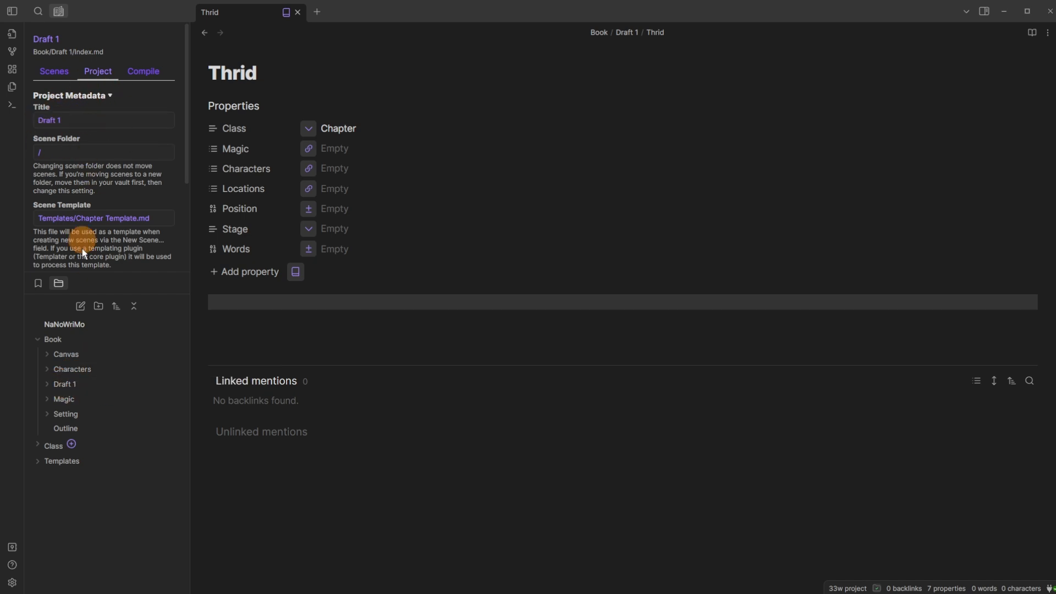
Step: Expand the Draft 1 folder in the file explorer and create a new Longform scene named "Fourth"
{"action": "left_click", "coordinate": [51, 384]}
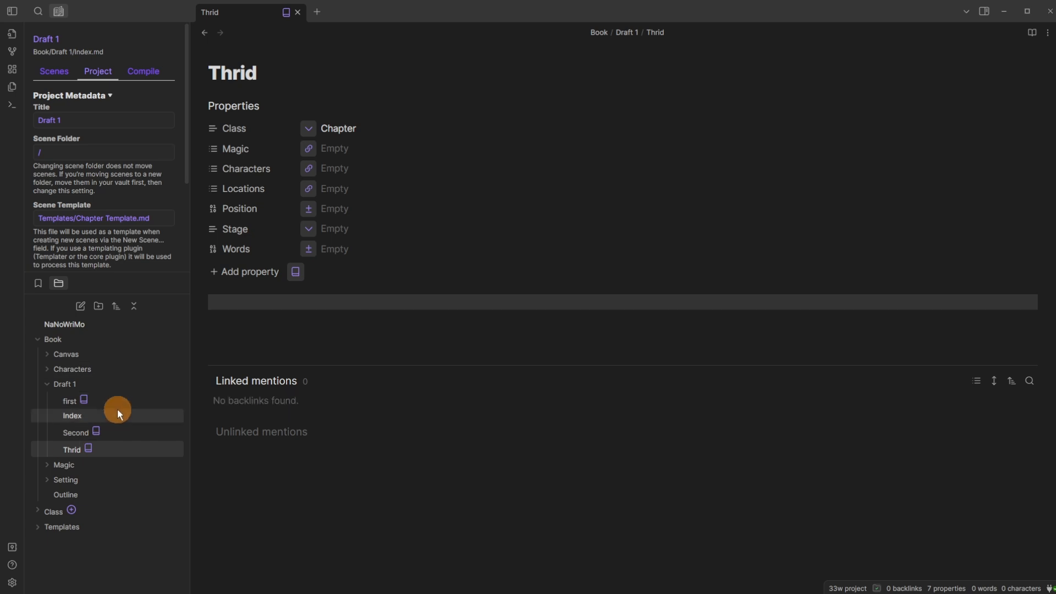
{"action": "left_click", "coordinate": [55, 72]}
{"action": "left_click", "coordinate": [70, 133]}
{"action": "type", "text": "Fourth"}
{"action": "key", "text": "Return"}
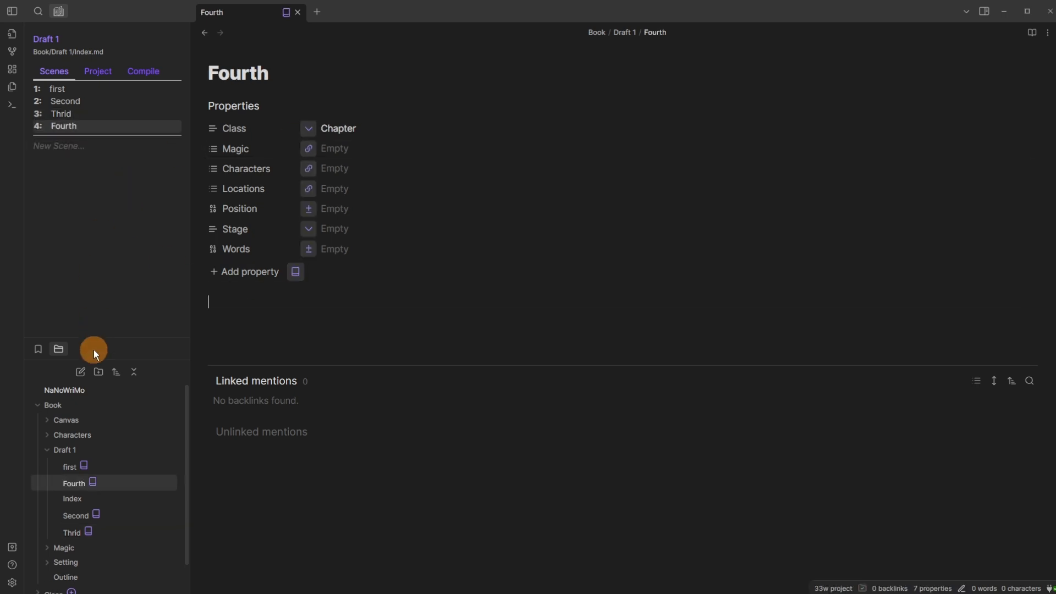
Step: Enlarge the file explorer section, open Chapter Template from the Templates folder and add a level-one heading "header" to its body
{"action": "left_click_drag", "start_coordinate": [91, 338], "coordinate": [110, 186]}
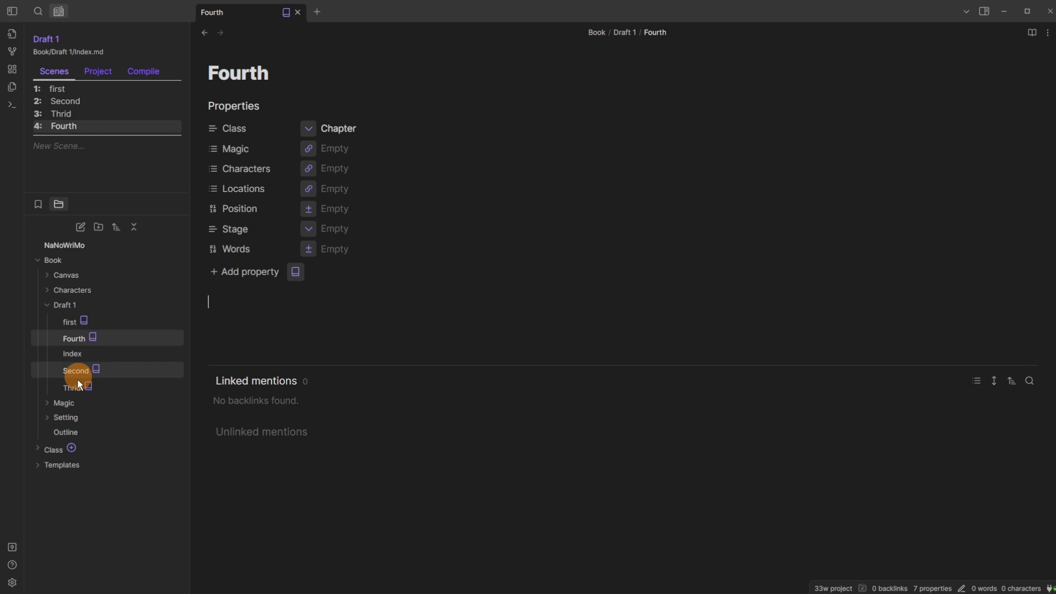
{"action": "left_click", "coordinate": [53, 462]}
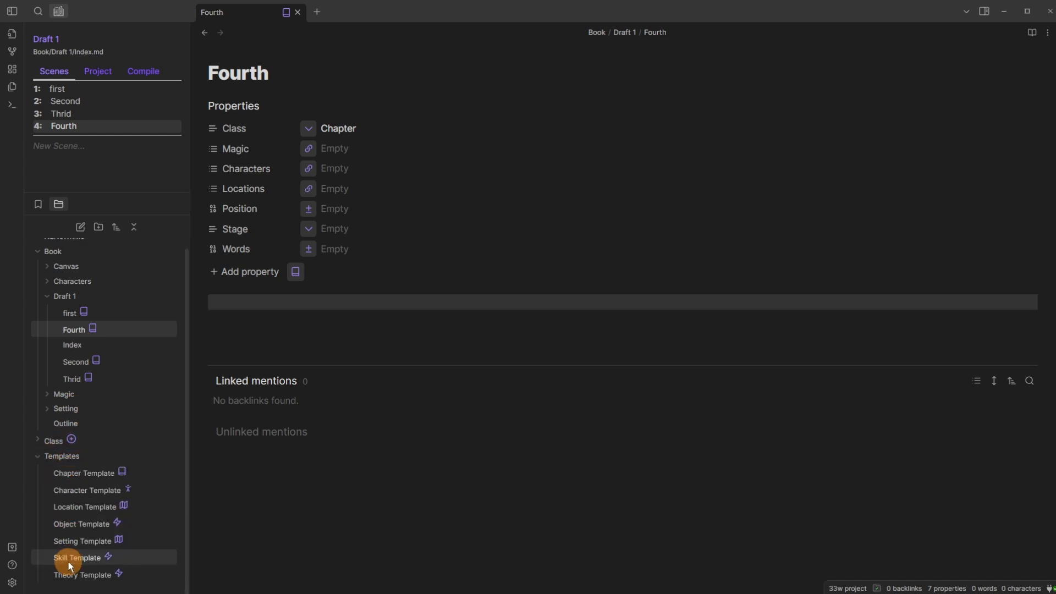
{"action": "left_click", "coordinate": [73, 474]}
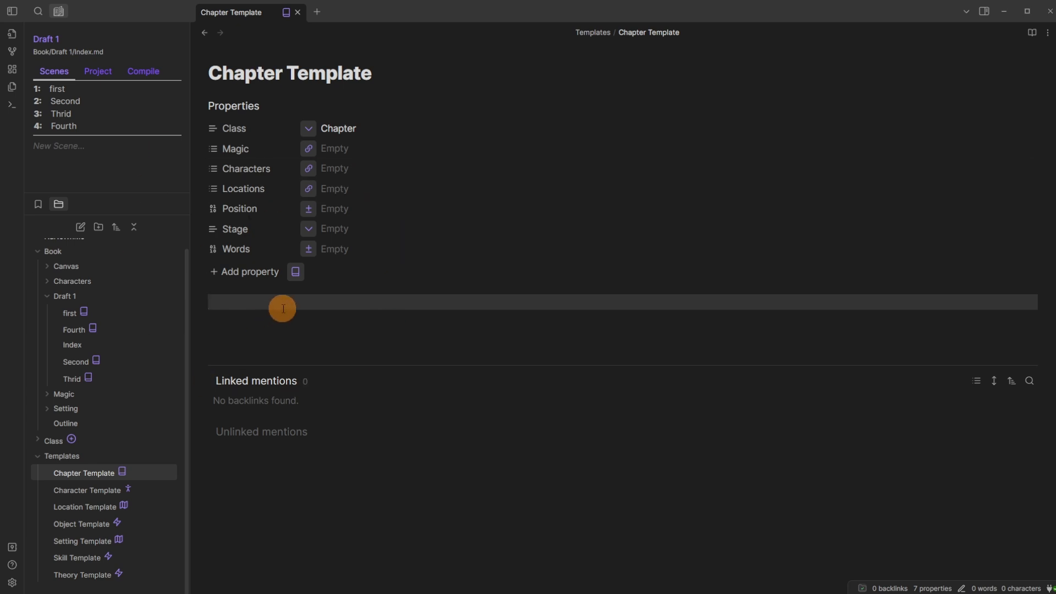
{"action": "type", "text": "# header"}
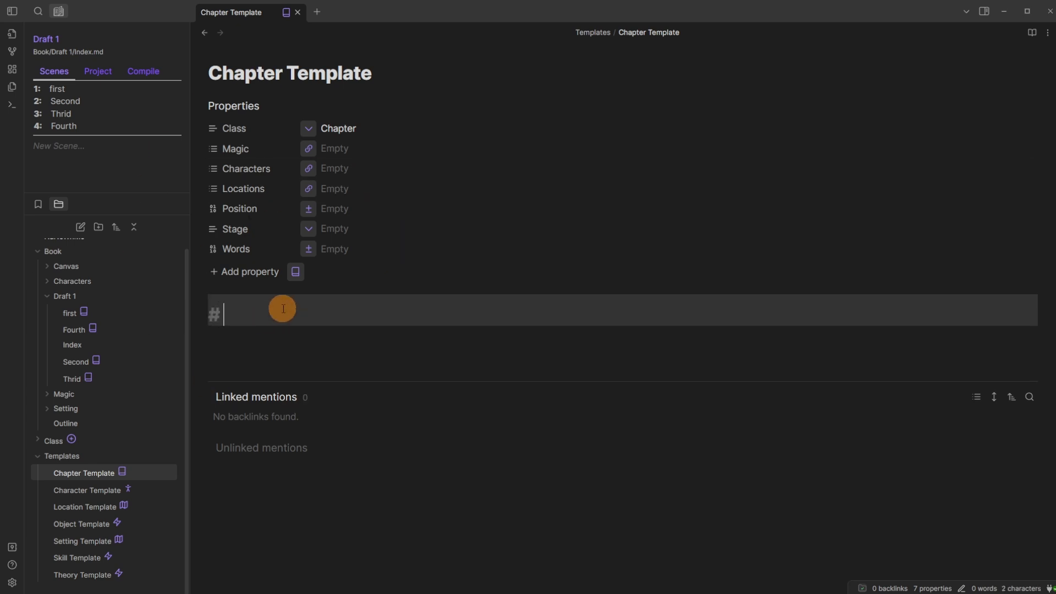
{"action": "key", "text": "Return"}
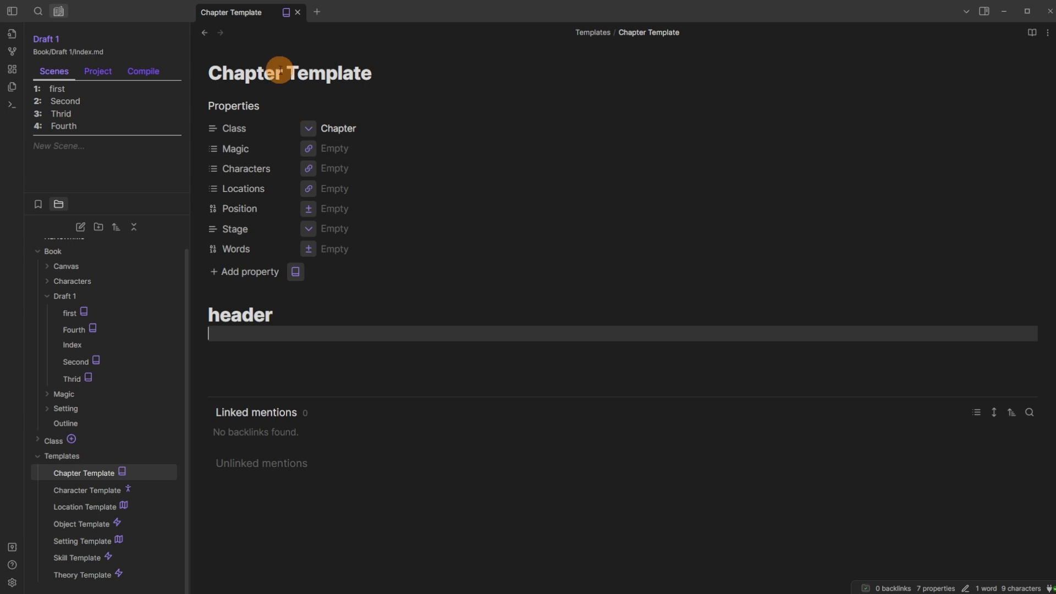
Step: Create a new scene named "Fifth" in Draft 1 from the Longform scene list
{"action": "left_click", "coordinate": [76, 146]}
{"action": "type", "text": "Fifth"}
{"action": "key", "text": "Return"}
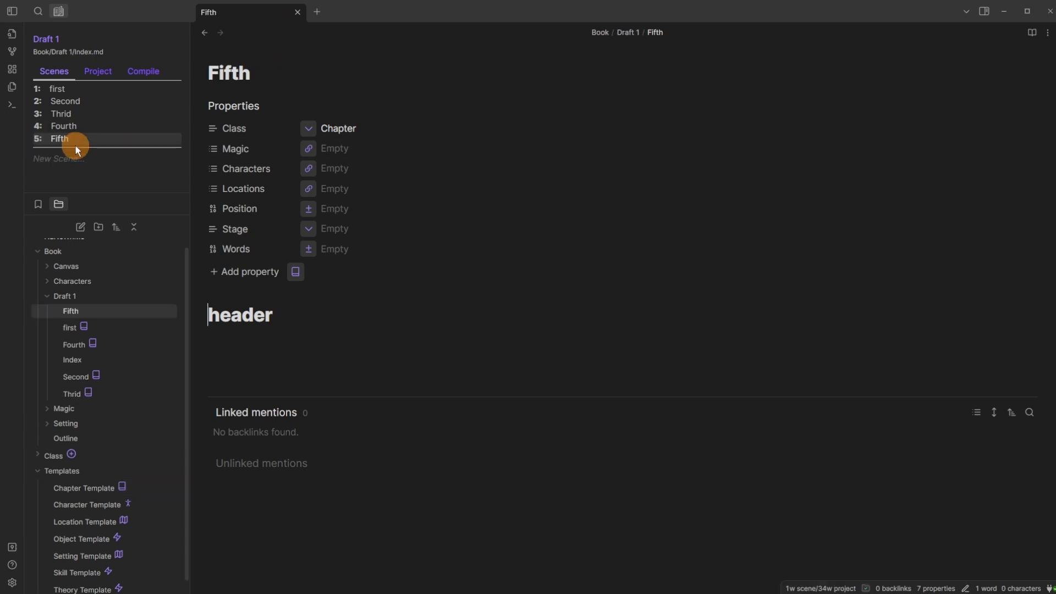
Step: Clear the body of the "Fifth" scene and delete the scene
{"action": "left_click", "coordinate": [302, 316]}
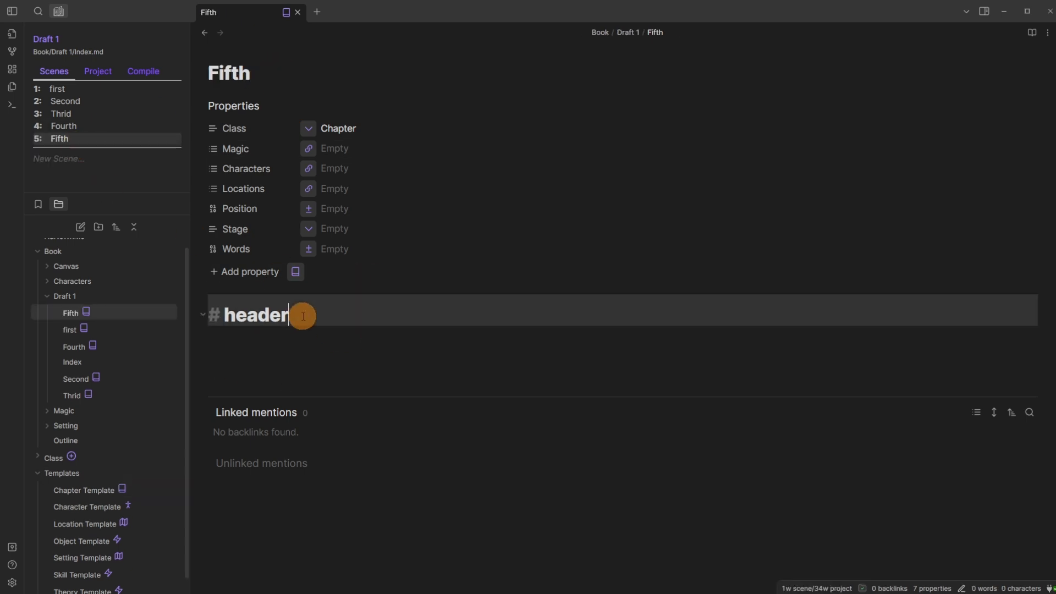
{"action": "key", "text": "ctrl+a"}
{"action": "key", "text": "BackSpace"}
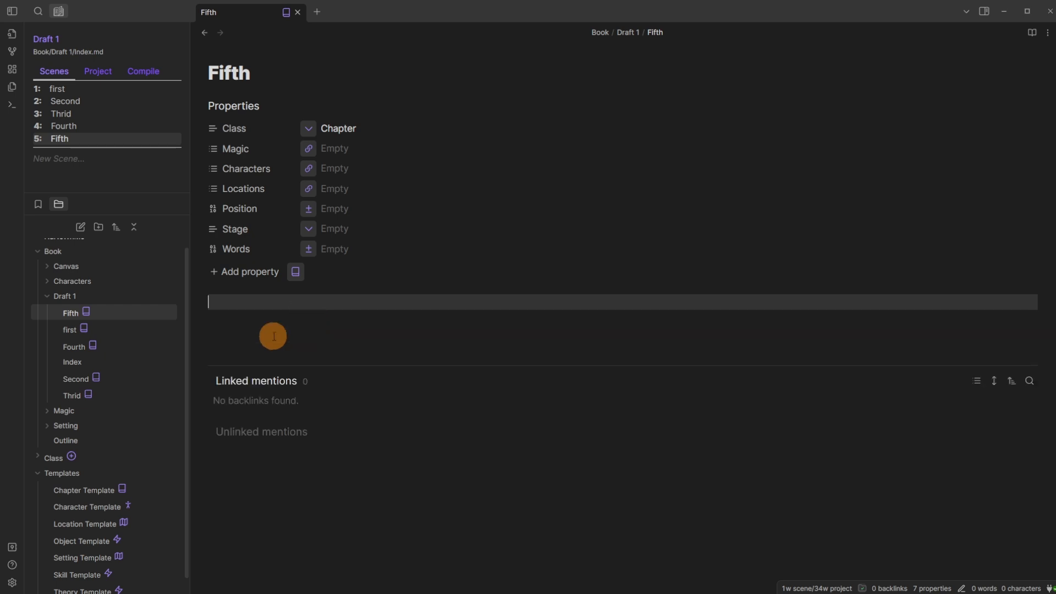
{"action": "left_click", "coordinate": [340, 300]}
{"action": "key", "text": "ctrl+Delete"}
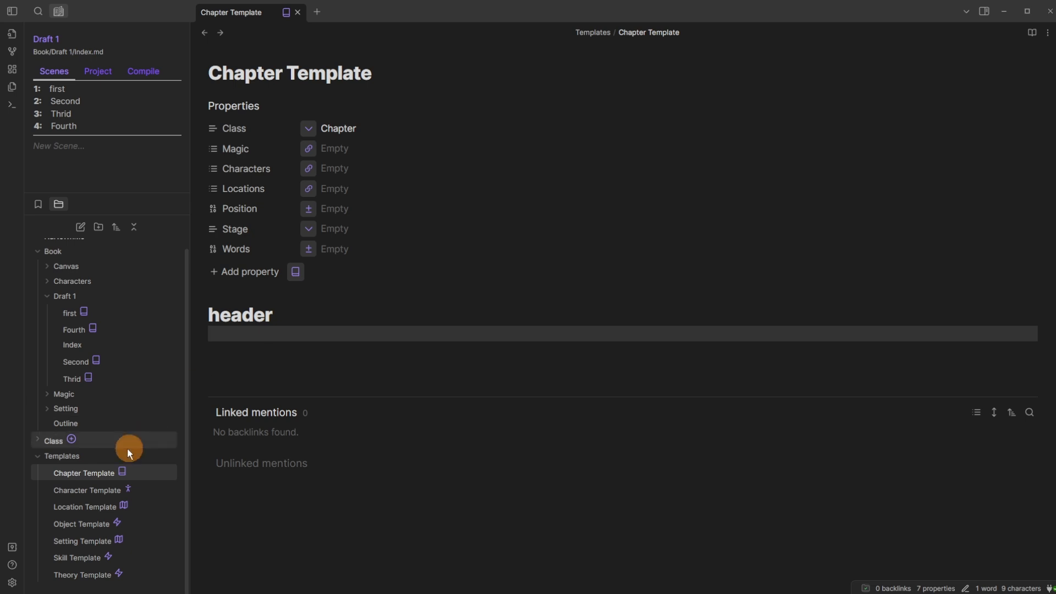
Step: Remove the heading from the body of Chapter Template and delete the "Fourth" scene
{"action": "left_click", "coordinate": [297, 319]}
{"action": "key", "text": "ctrl+a"}
{"action": "key", "text": "BackSpace"}
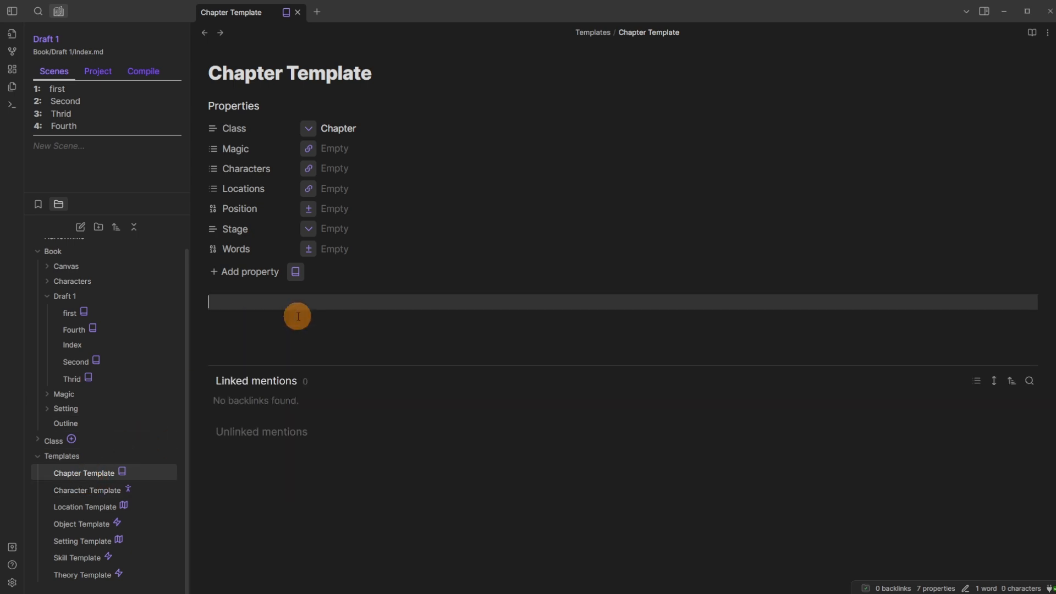
{"action": "left_click", "coordinate": [95, 135]}
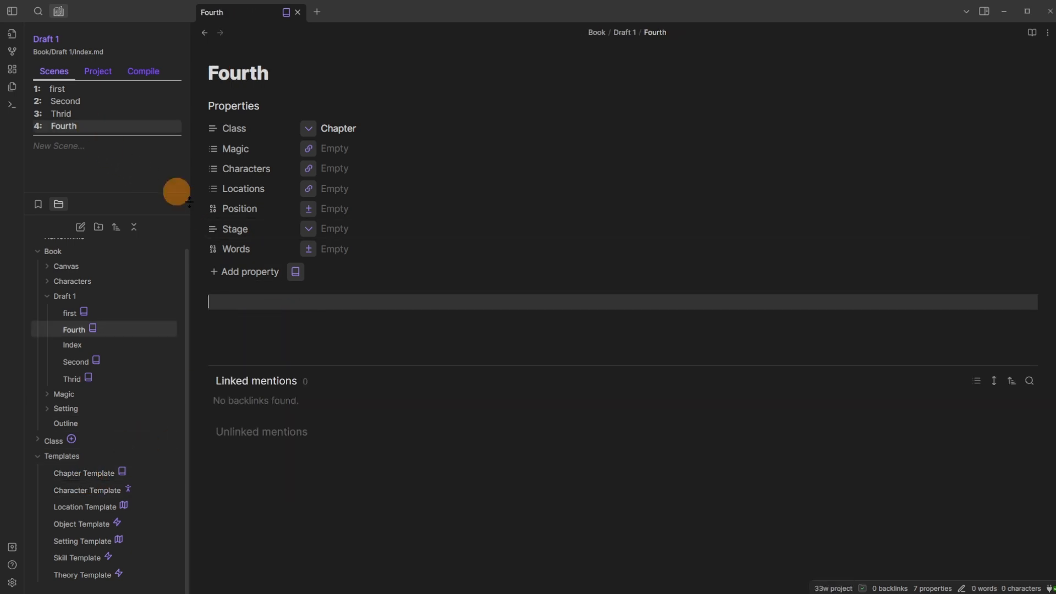
{"action": "key", "text": "ctrl+Delete"}
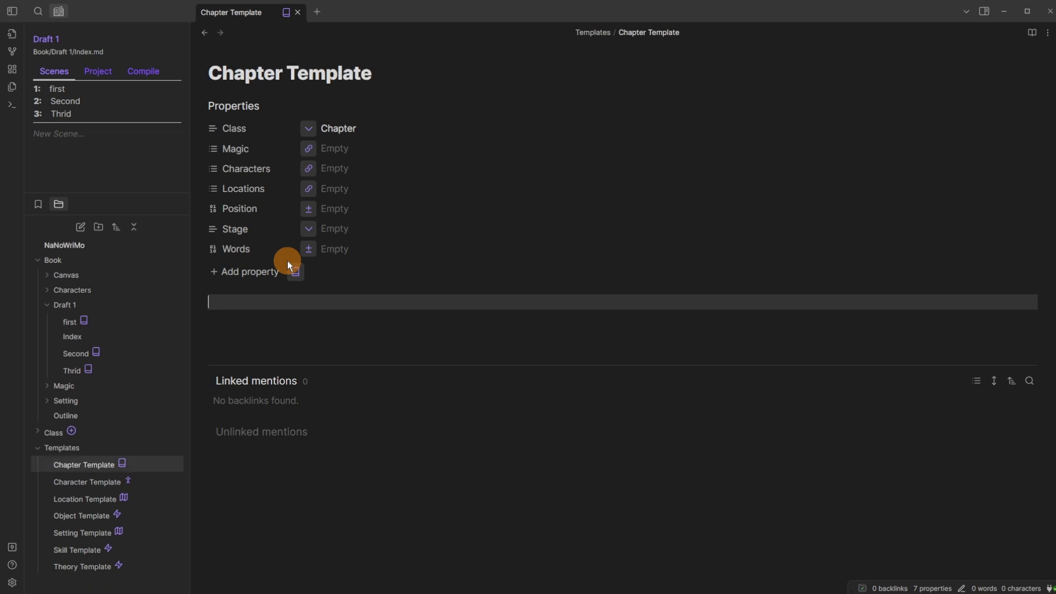
Step: Open the "Thrid" scene, enlarge the Longform section and show the Draft 1 project's word count and drafts
{"action": "left_click", "coordinate": [99, 113]}
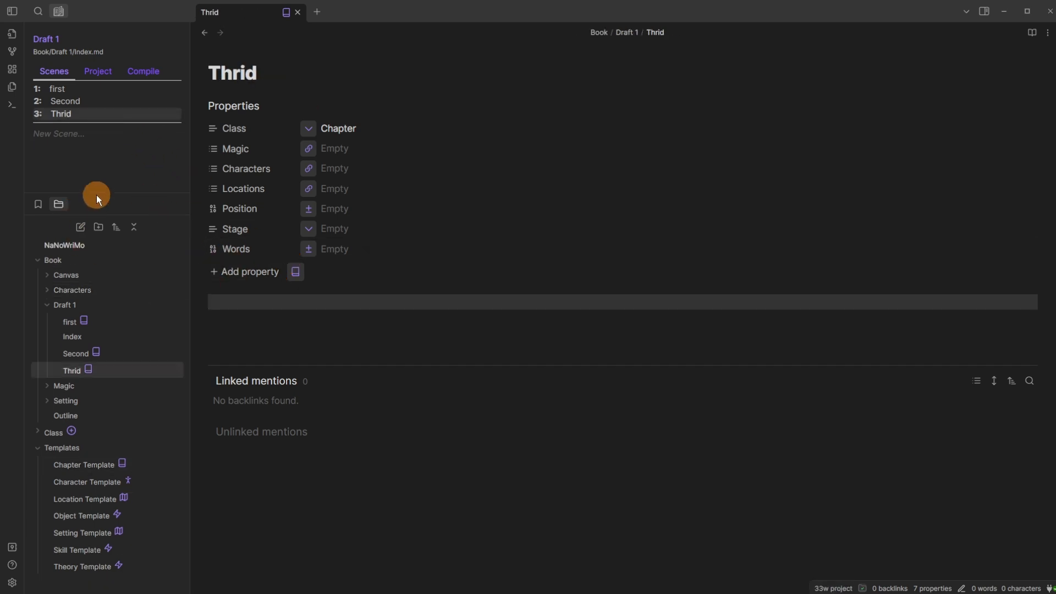
{"action": "left_click_drag", "start_coordinate": [97, 195], "coordinate": [97, 390]}
{"action": "left_click", "coordinate": [106, 72]}
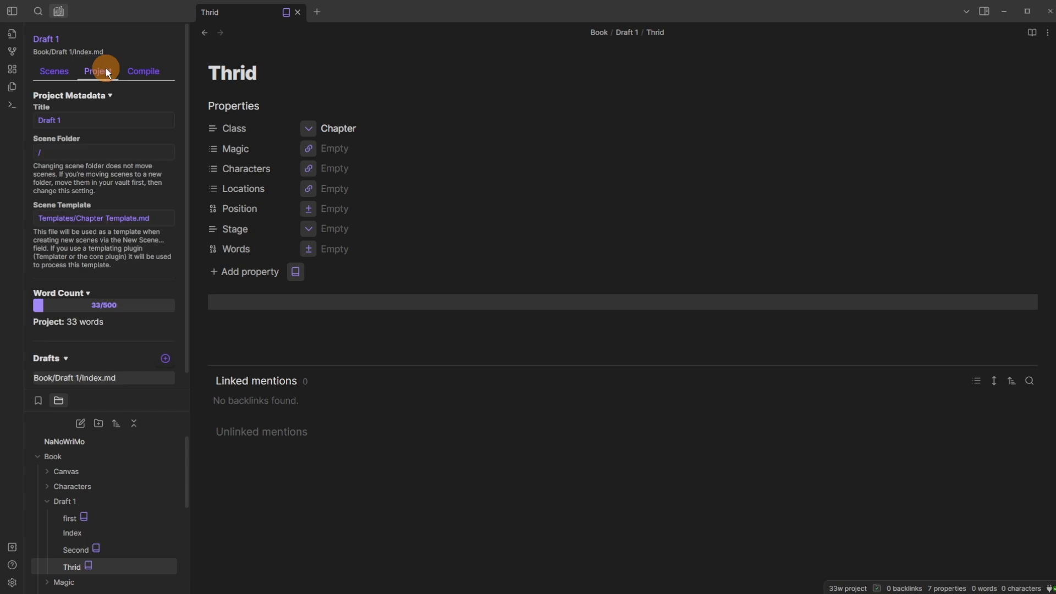
{"action": "scroll", "coordinate": [81, 266], "scroll_direction": "down", "scroll_amount": 1}
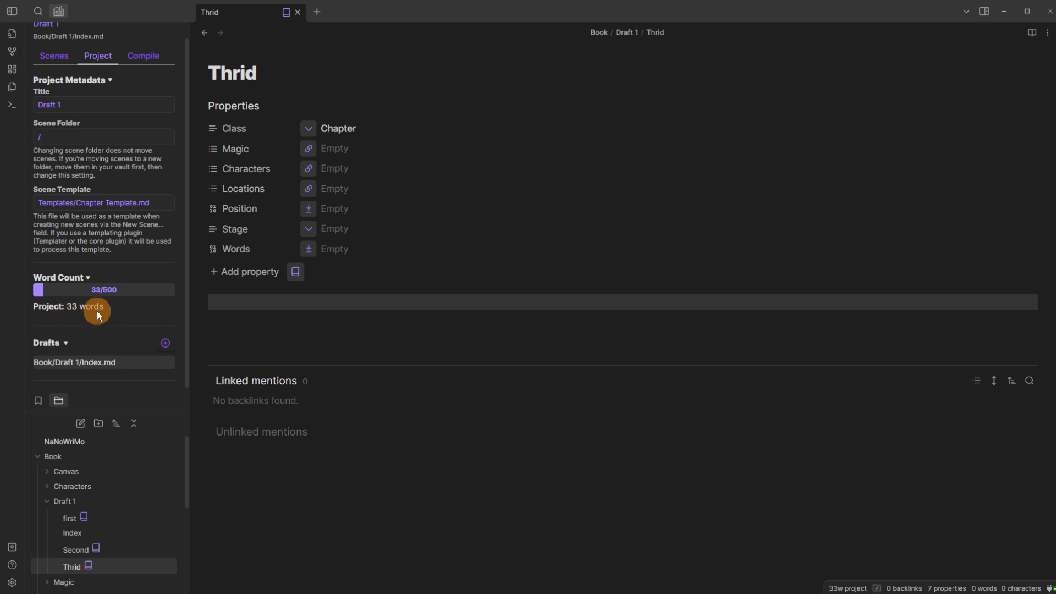
Step: Write "If I add more words" in the "Thrid" scene and check the scene list and the project's word count
{"action": "type", "text": "If I add more words"}
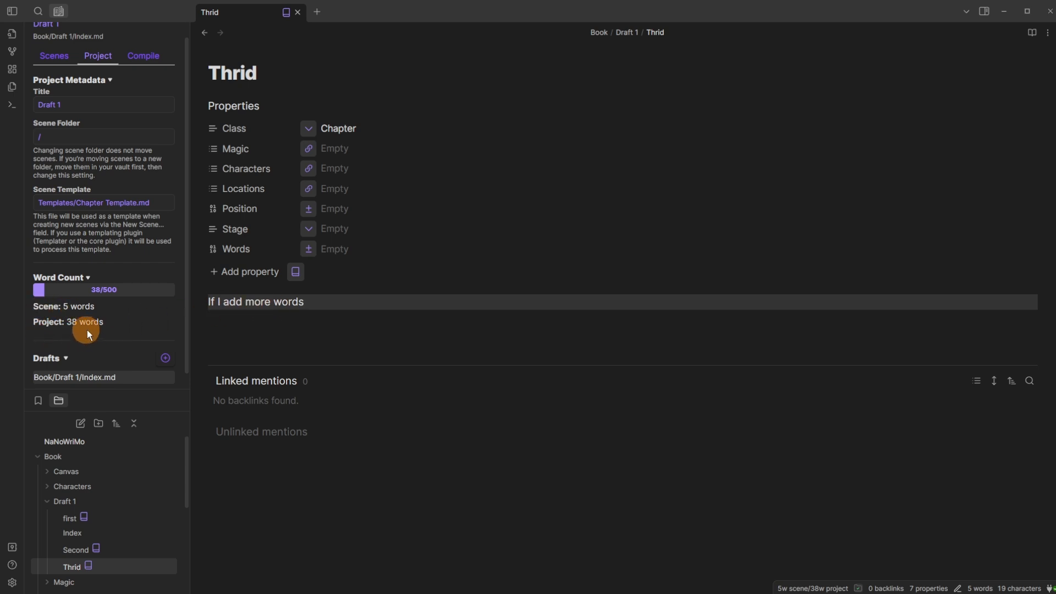
{"action": "scroll", "coordinate": [82, 324], "scroll_direction": "up", "scroll_amount": 1}
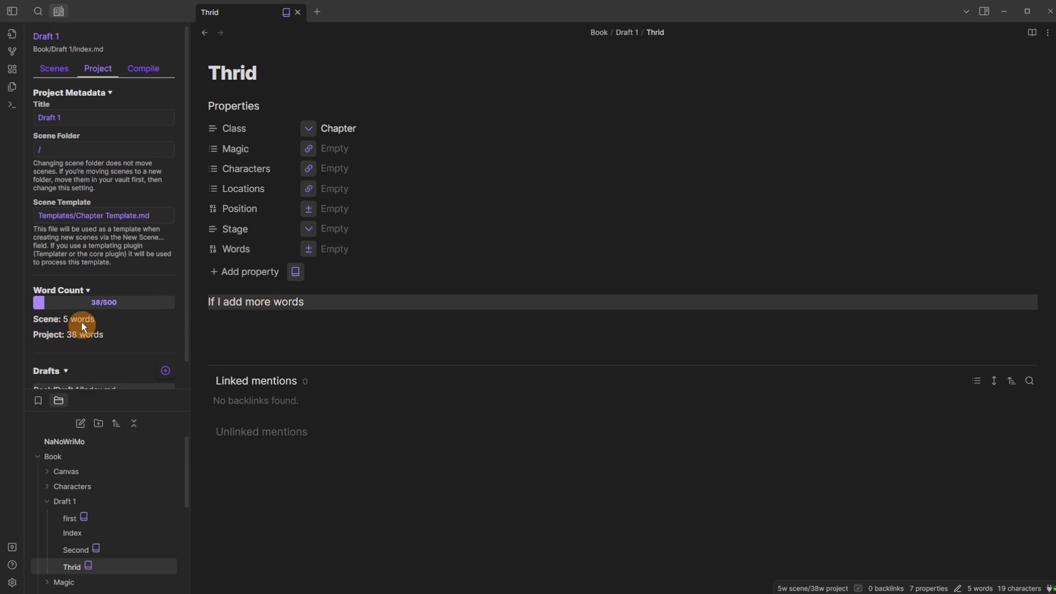
{"action": "left_click", "coordinate": [53, 71]}
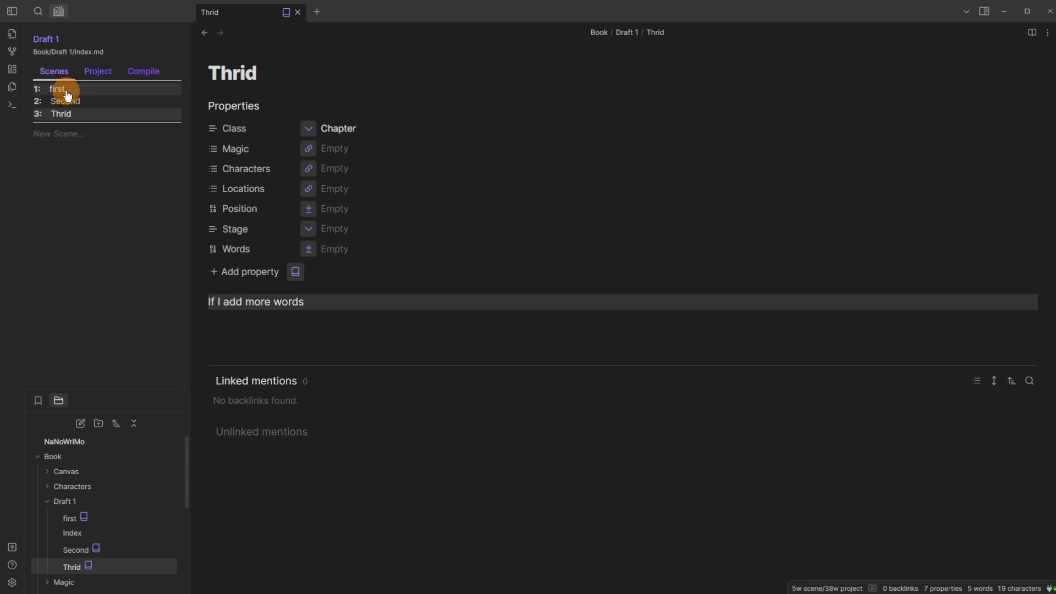
{"action": "left_click", "coordinate": [92, 72]}
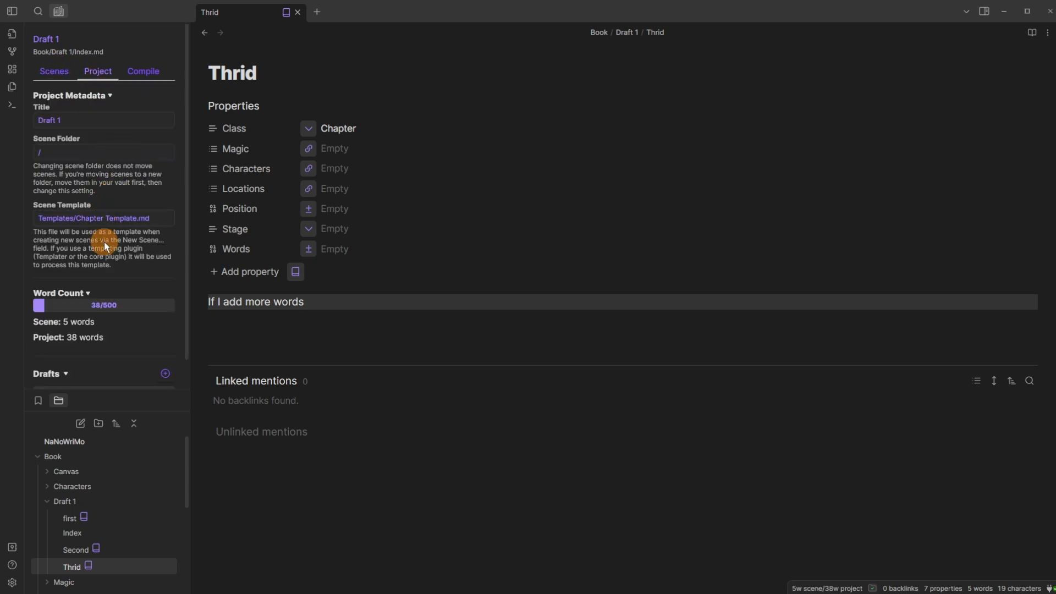
{"action": "scroll", "coordinate": [104, 242], "scroll_direction": "down", "scroll_amount": 1}
Step: Clear the body text of the "Thrid" scene
{"action": "left_click", "coordinate": [386, 340]}
{"action": "key", "text": "ctrl+a"}
{"action": "key", "text": "BackSpace"}
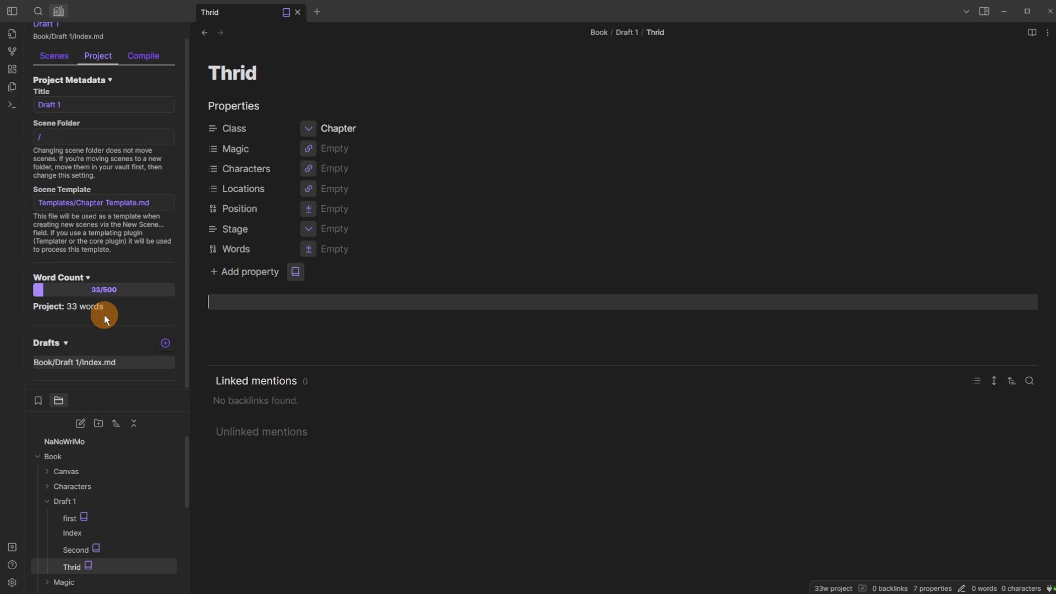
Step: Review the Word Counts & Sessions options in the Longform plugin settings, including the session word count goal, and return to the scene
{"action": "left_click", "coordinate": [12, 582]}
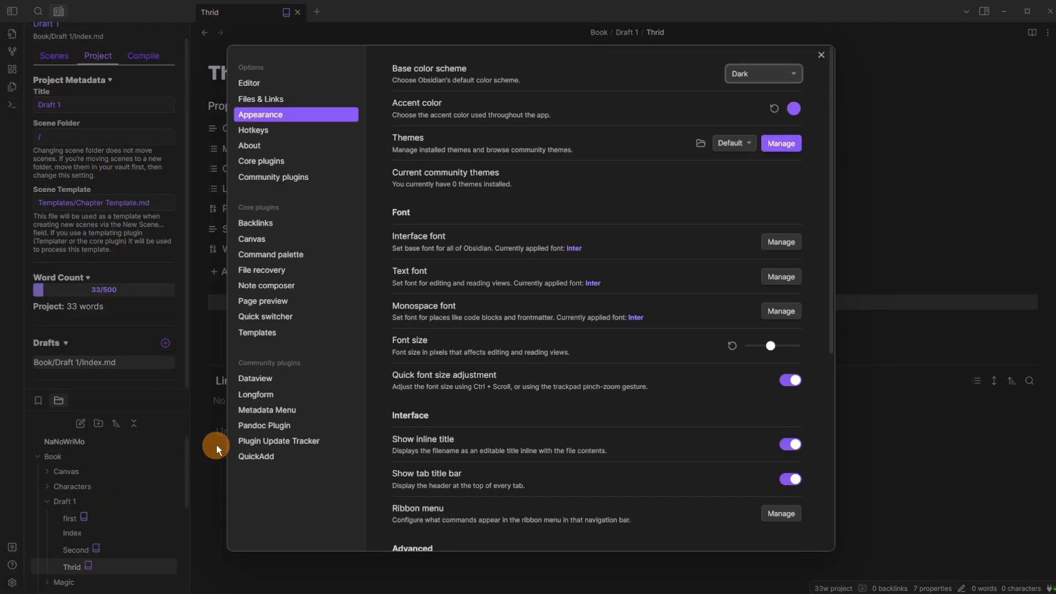
{"action": "left_click", "coordinate": [260, 394]}
{"action": "scroll", "coordinate": [592, 287], "scroll_direction": "down", "scroll_amount": 3}
{"action": "scroll", "coordinate": [591, 286], "scroll_direction": "down", "scroll_amount": 1}
{"action": "left_click", "coordinate": [717, 205]}
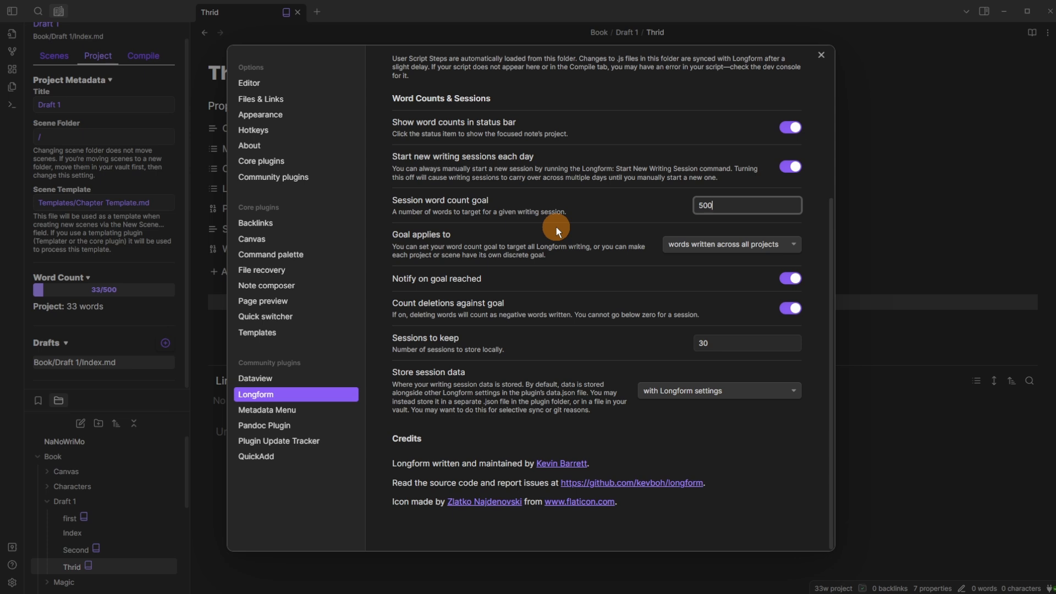
{"action": "scroll", "coordinate": [557, 226], "scroll_direction": "up", "scroll_amount": 1}
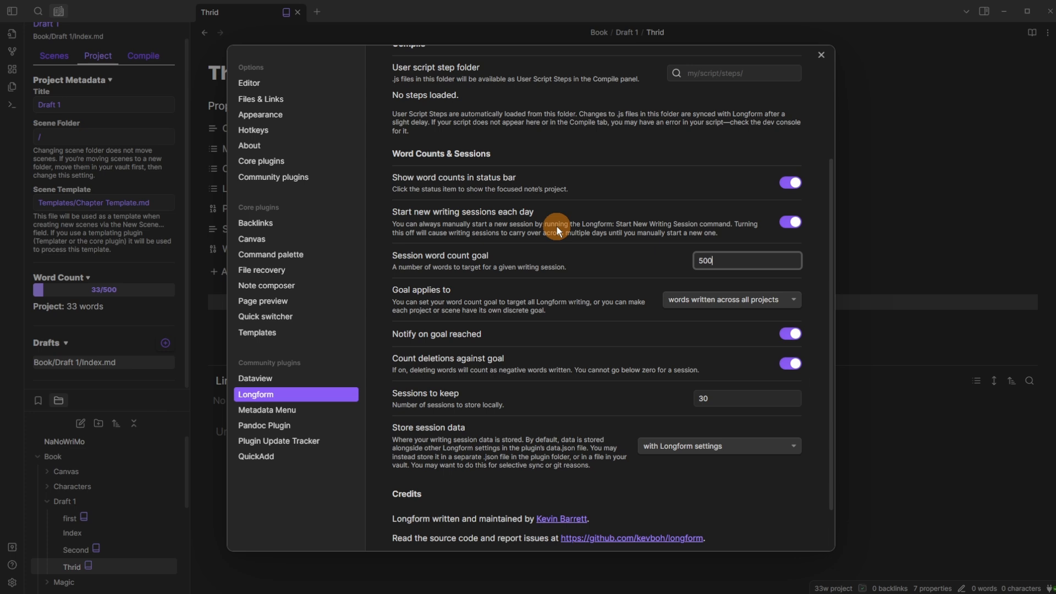
{"action": "scroll", "coordinate": [570, 223], "scroll_direction": "up", "scroll_amount": 1}
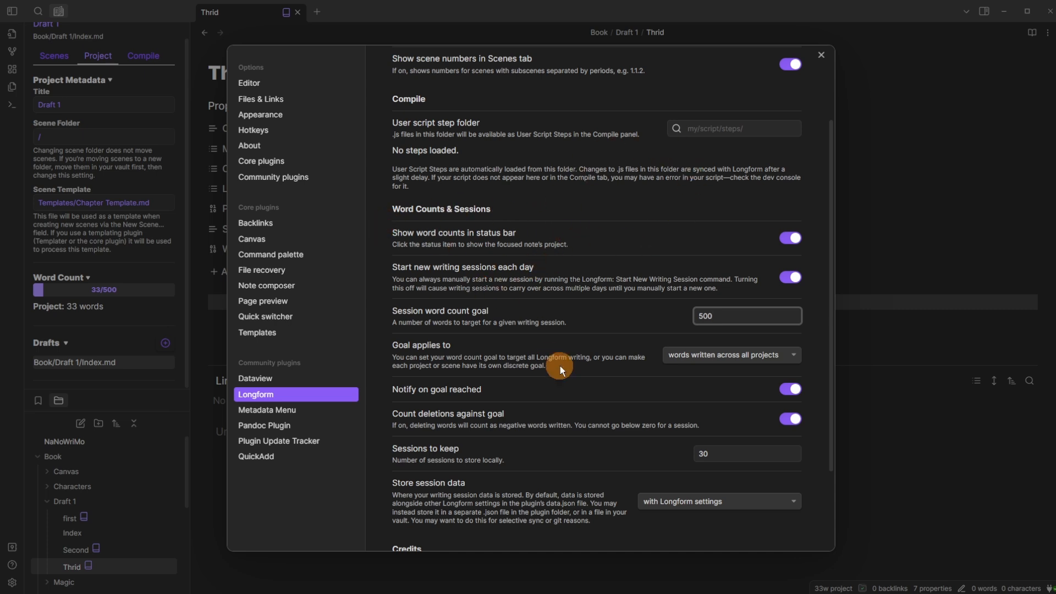
{"action": "scroll", "coordinate": [561, 366], "scroll_direction": "down", "scroll_amount": 2}
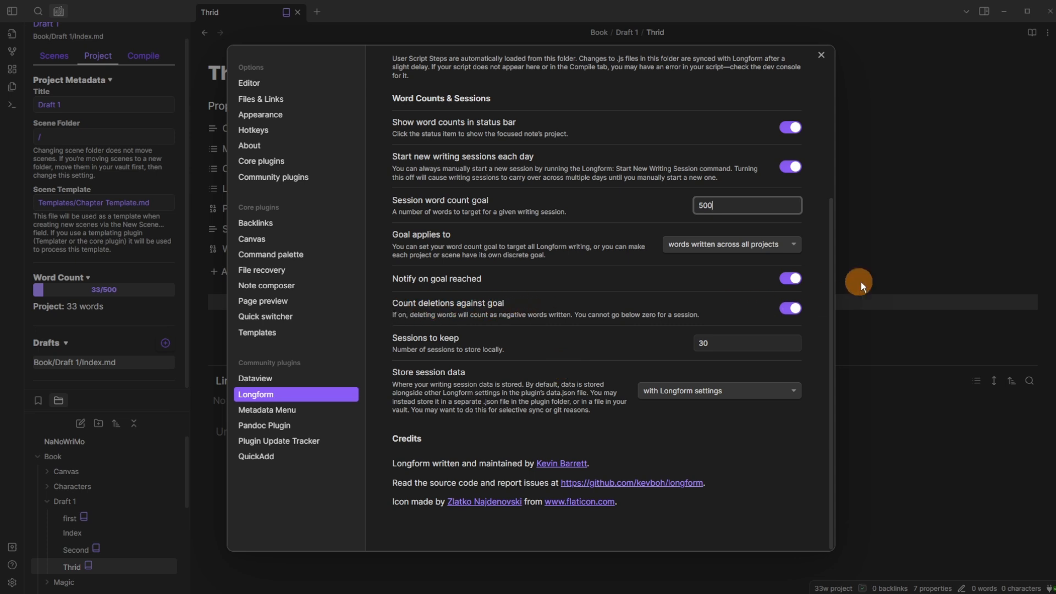
{"action": "left_click", "coordinate": [876, 283]}
{"action": "left_click", "coordinate": [212, 303]}
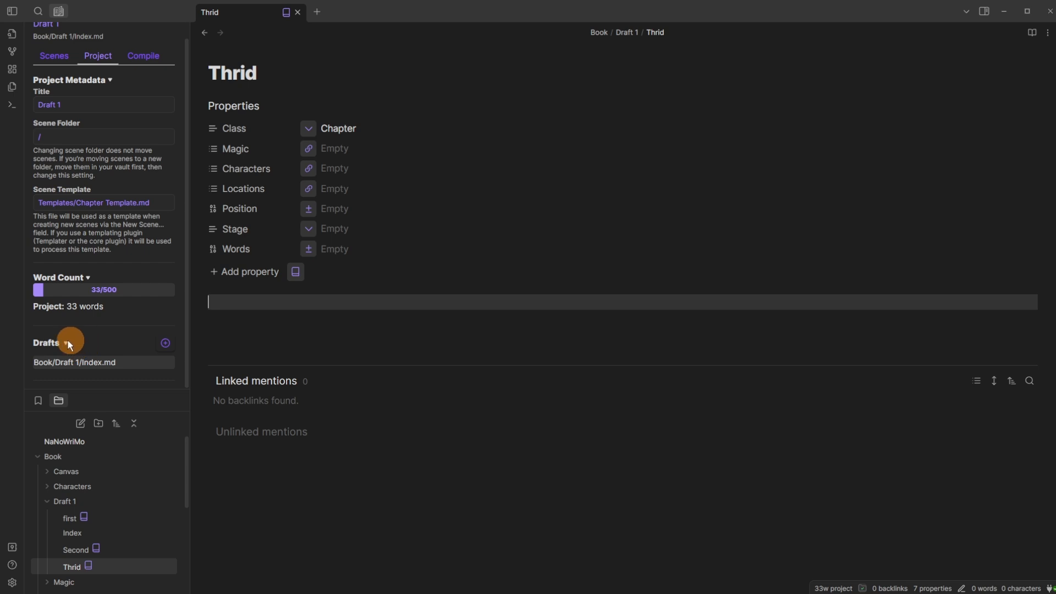
Step: Create a new draft of the Draft 1 project named "Draft 2" with Copy Scenes enabled
{"action": "left_click", "coordinate": [165, 344]}
{"action": "type", "text": "Draft 2"}
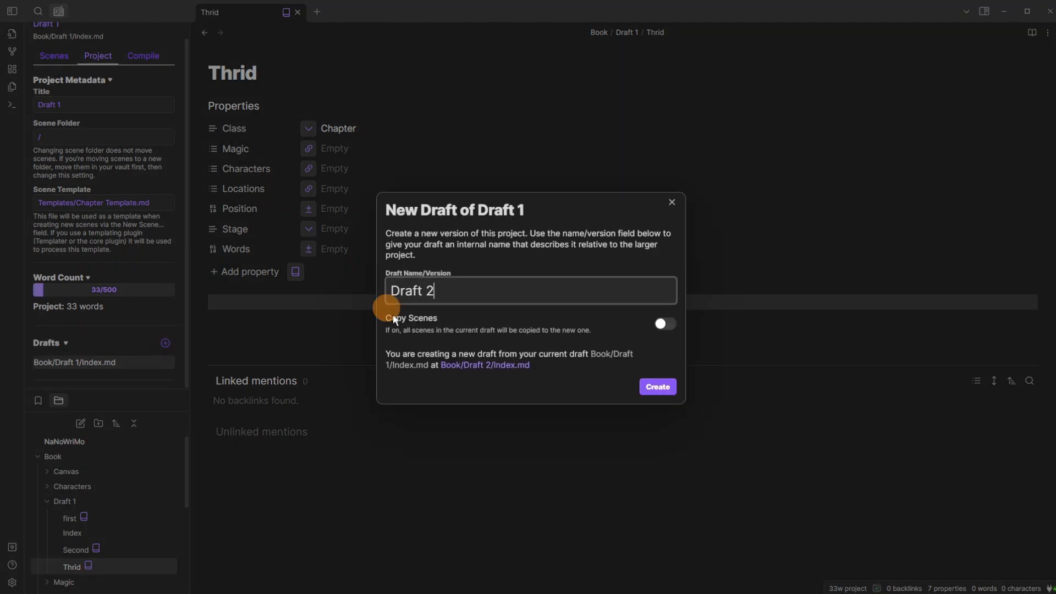
{"action": "left_click", "coordinate": [665, 325]}
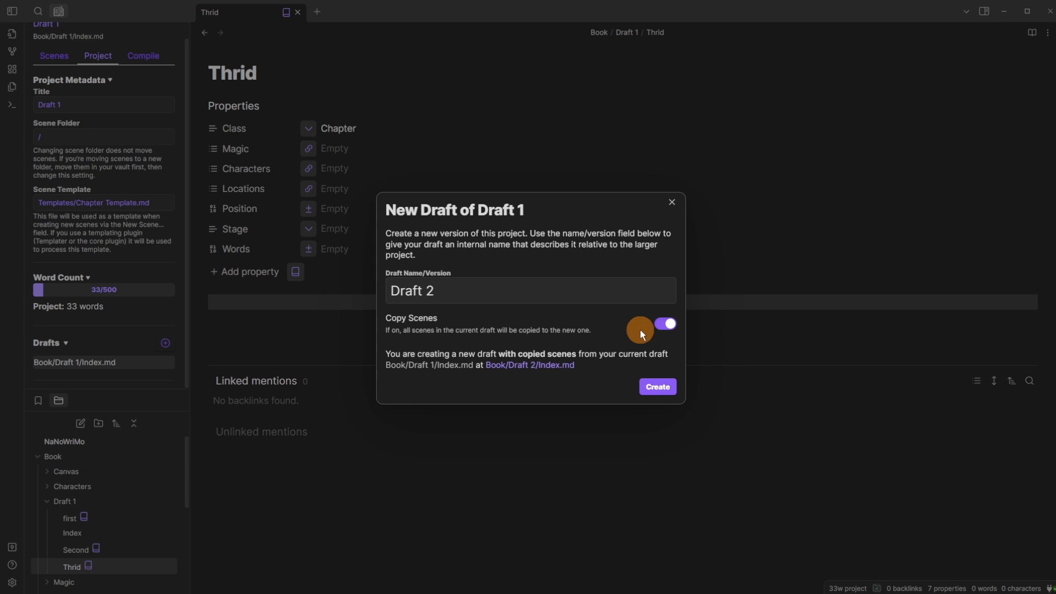
{"action": "left_click", "coordinate": [658, 387]}
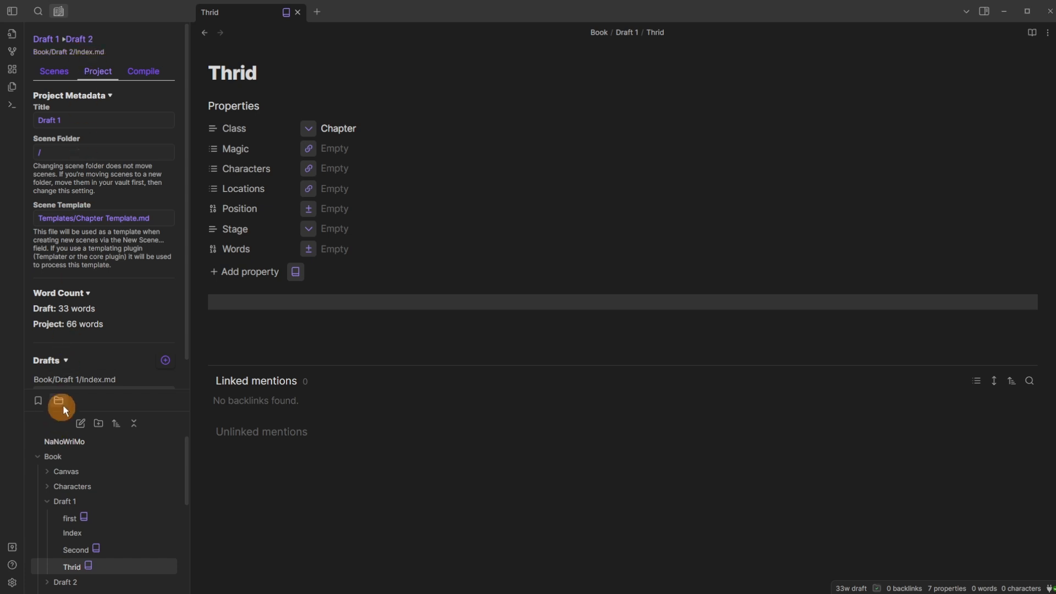
Step: Enlarge the file explorer, collapse the Draft 1 folder, expand Draft 2 and open its copied "first" scene
{"action": "left_click_drag", "start_coordinate": [90, 388], "coordinate": [101, 156]}
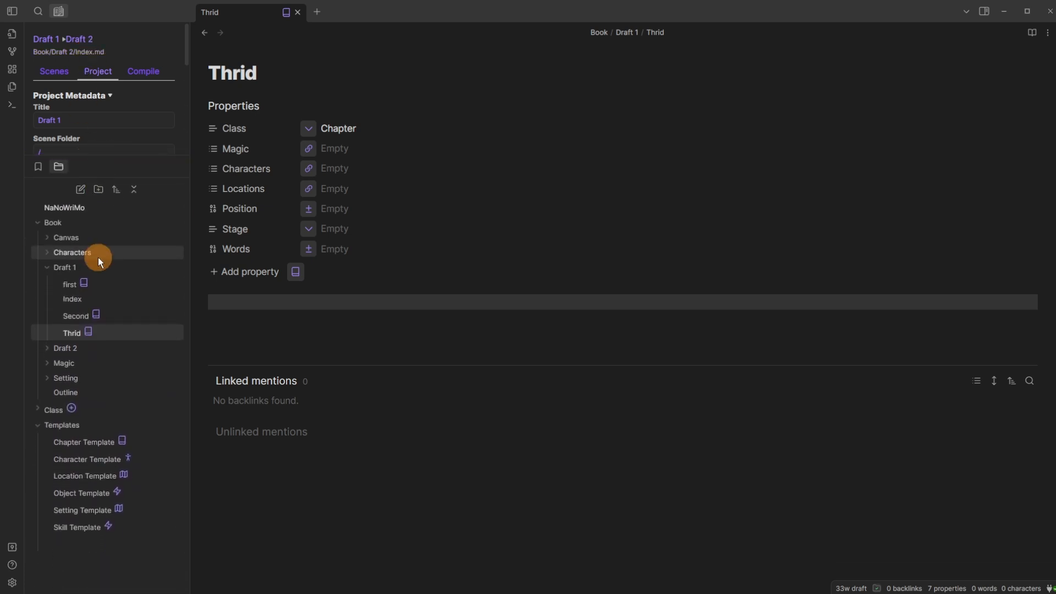
{"action": "left_click", "coordinate": [48, 267]}
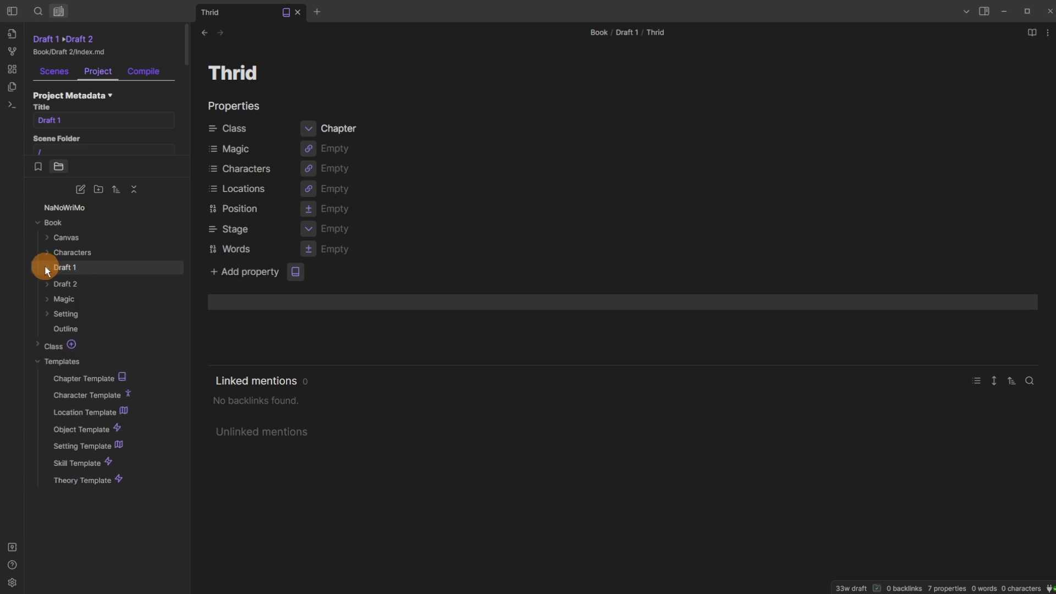
{"action": "left_click", "coordinate": [48, 282]}
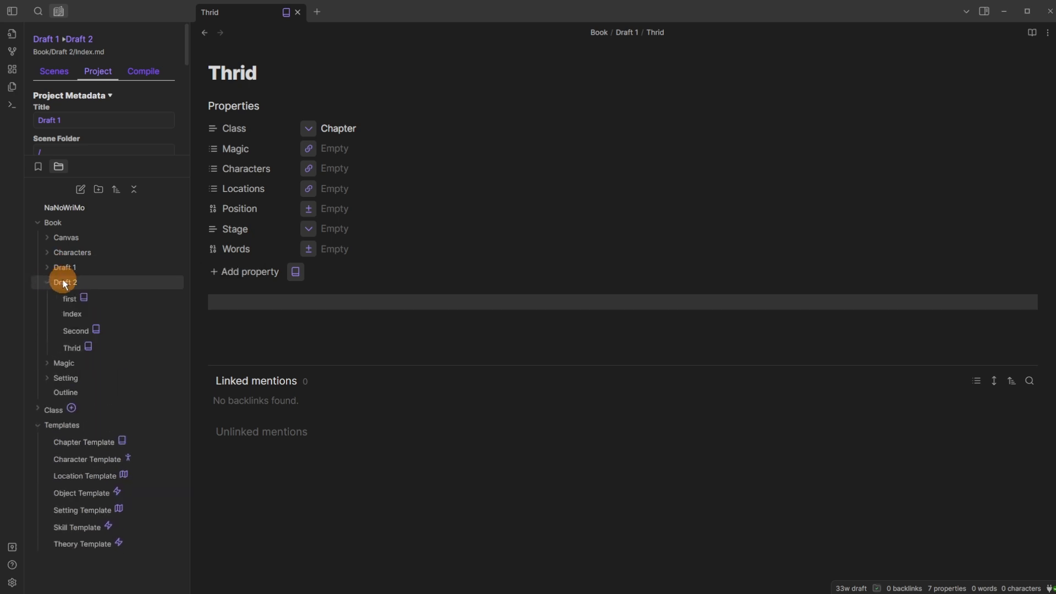
{"action": "left_click", "coordinate": [67, 300]}
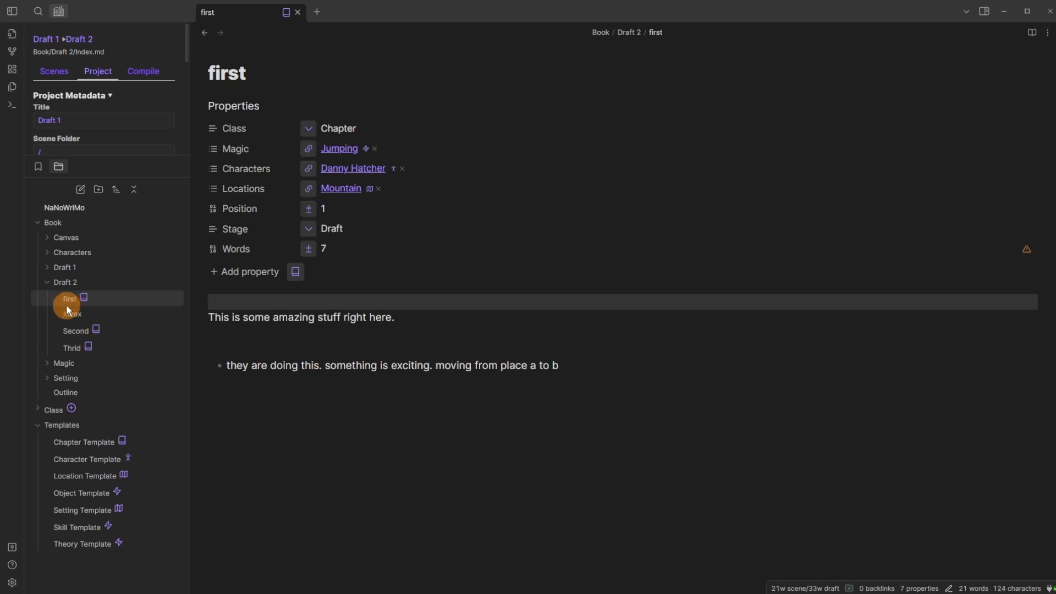
Step: Check the copied "Second" and "Thrid" scenes in Draft 2, and delete the Draft 2 folder
{"action": "left_click", "coordinate": [71, 330]}
{"action": "left_click", "coordinate": [69, 345]}
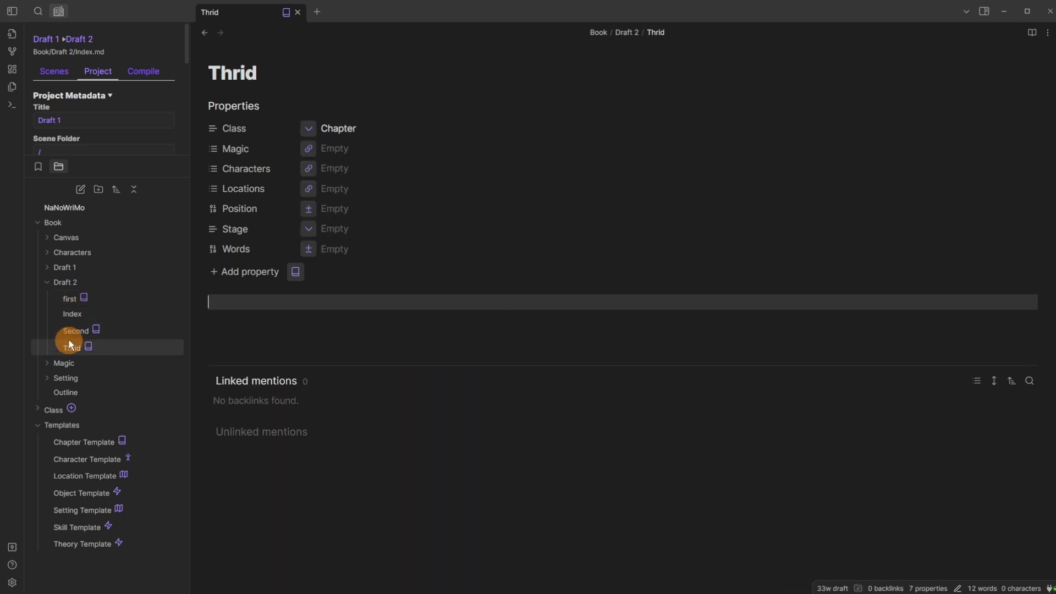
{"action": "right_click", "coordinate": [61, 283]}
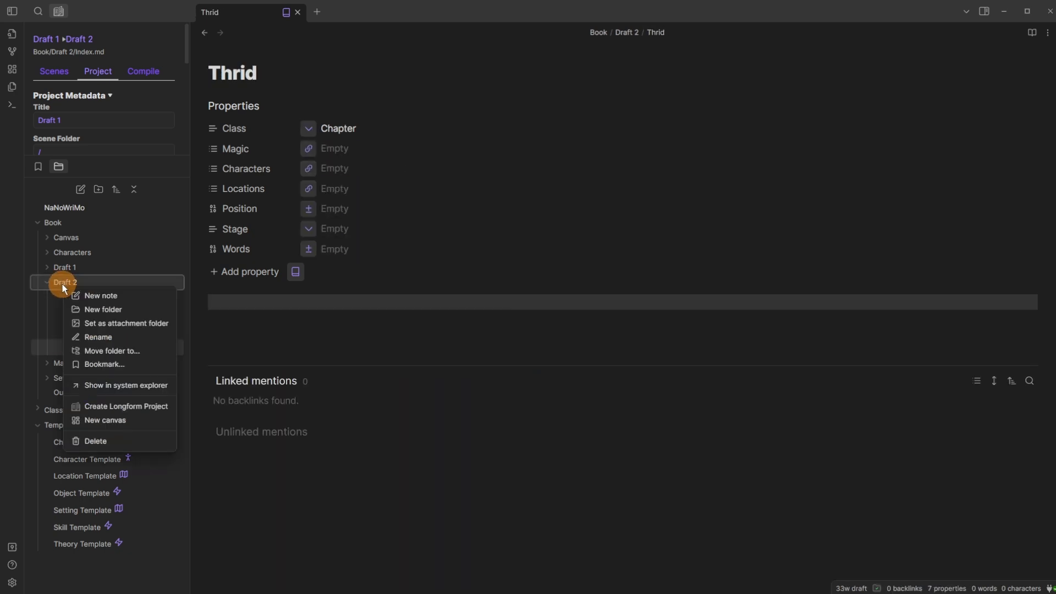
{"action": "left_click", "coordinate": [99, 440]}
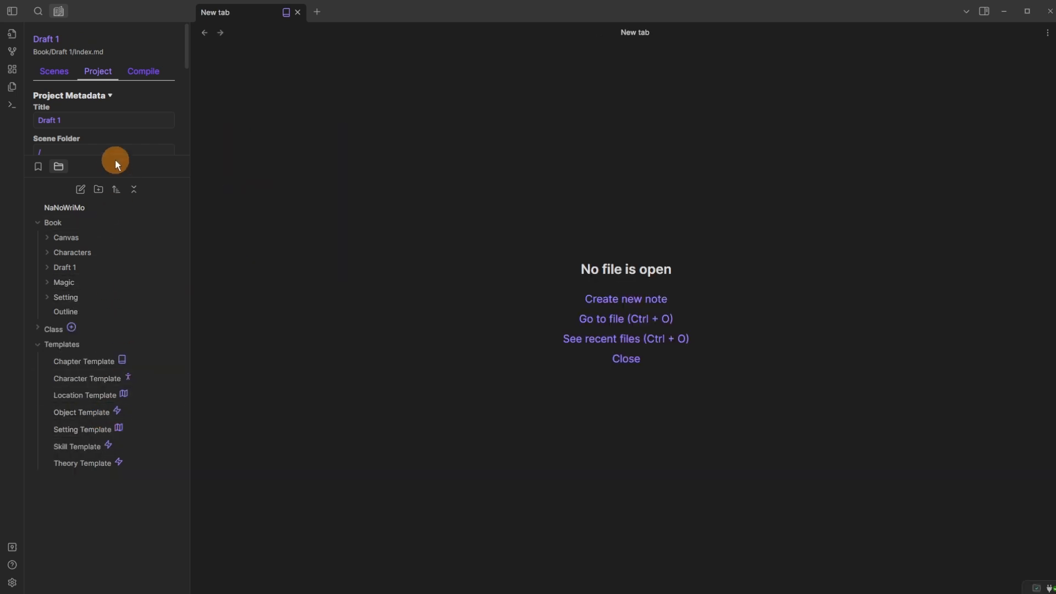
Step: Enlarge the Longform pane and review the five compile steps of the Default Workflow, from Strip Frontmatter to Save as Note
{"action": "left_click_drag", "start_coordinate": [112, 156], "coordinate": [113, 428]}
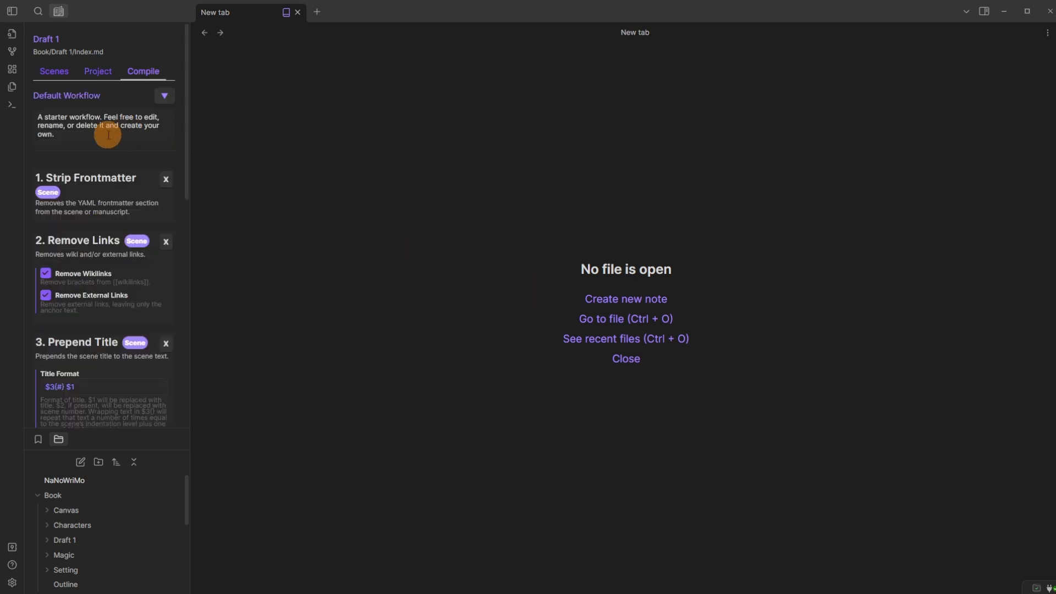
{"action": "scroll", "coordinate": [113, 131], "scroll_direction": "down", "scroll_amount": 5}
{"action": "scroll", "coordinate": [115, 128], "scroll_direction": "up", "scroll_amount": 5}
{"action": "scroll", "coordinate": [114, 129], "scroll_direction": "down", "scroll_amount": 10}
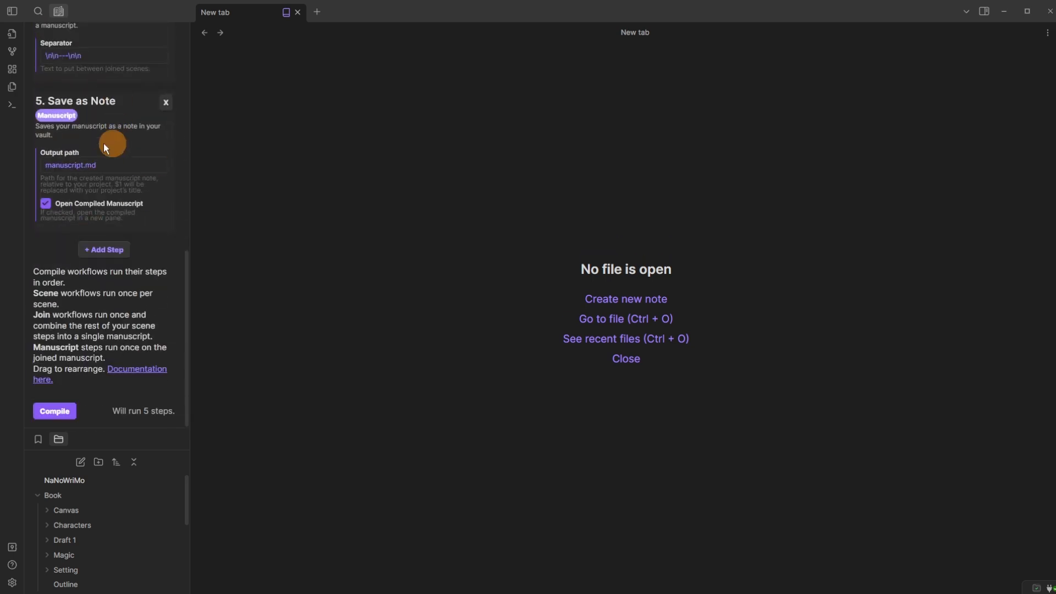
{"action": "scroll", "coordinate": [97, 254], "scroll_direction": "up", "scroll_amount": 3}
{"action": "scroll", "coordinate": [96, 253], "scroll_direction": "up", "scroll_amount": 6}
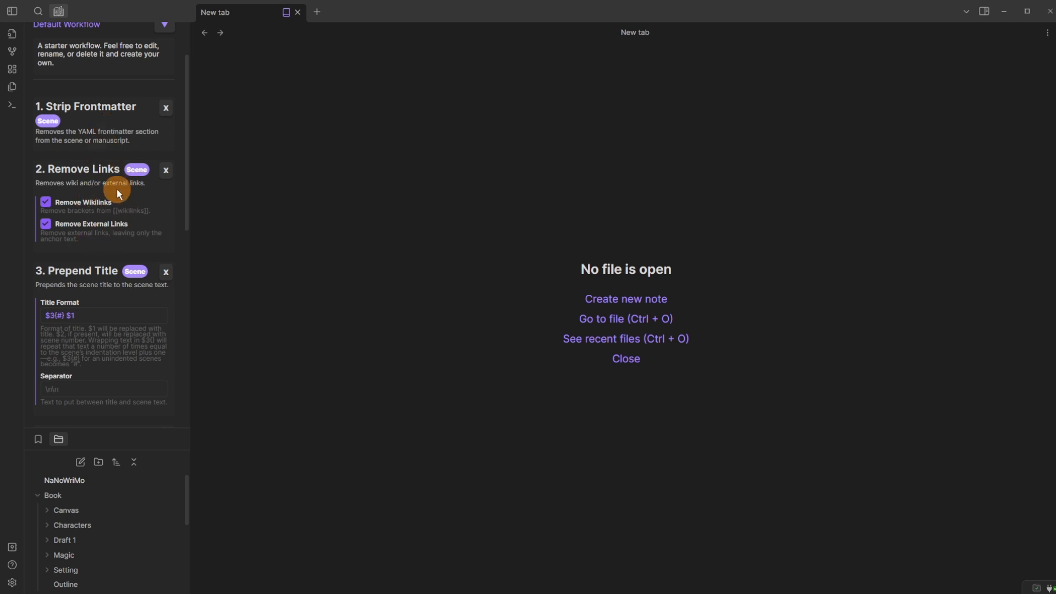
{"action": "scroll", "coordinate": [117, 190], "scroll_direction": "down", "scroll_amount": 1}
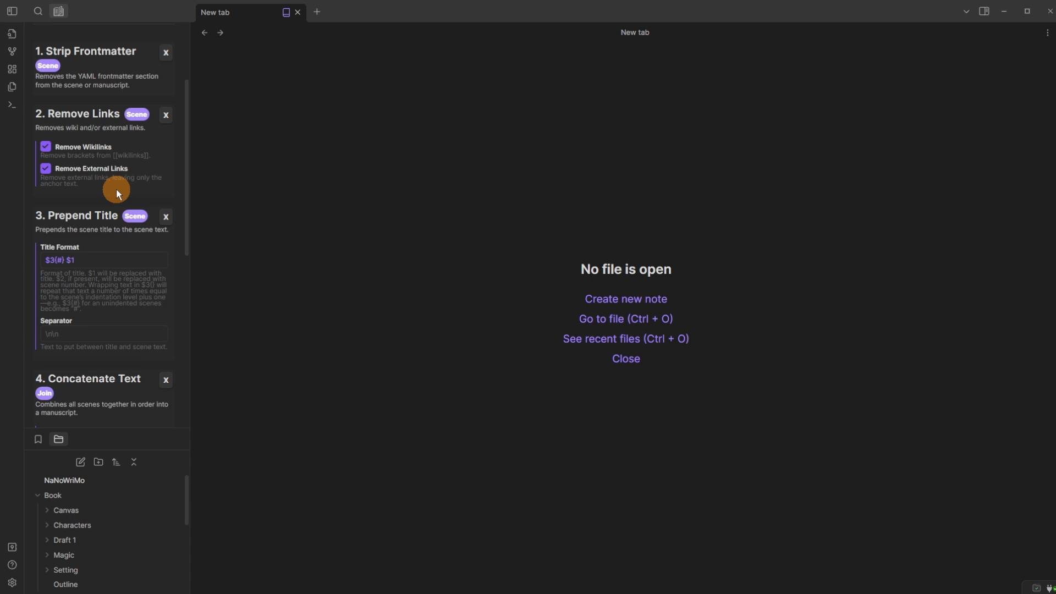
{"action": "scroll", "coordinate": [101, 191], "scroll_direction": "down", "scroll_amount": 1}
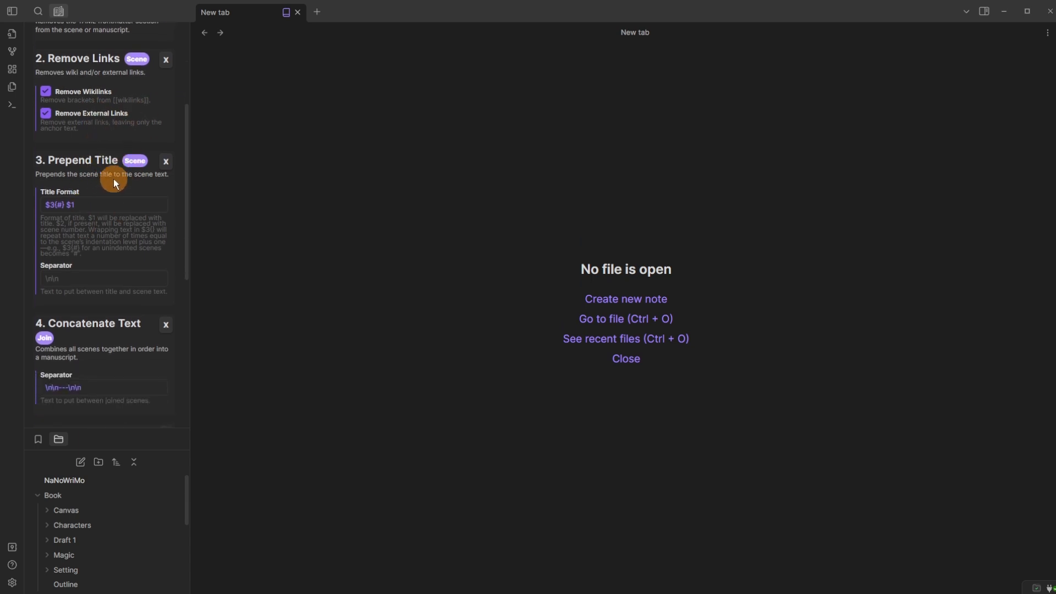
{"action": "scroll", "coordinate": [114, 179], "scroll_direction": "down", "scroll_amount": 2}
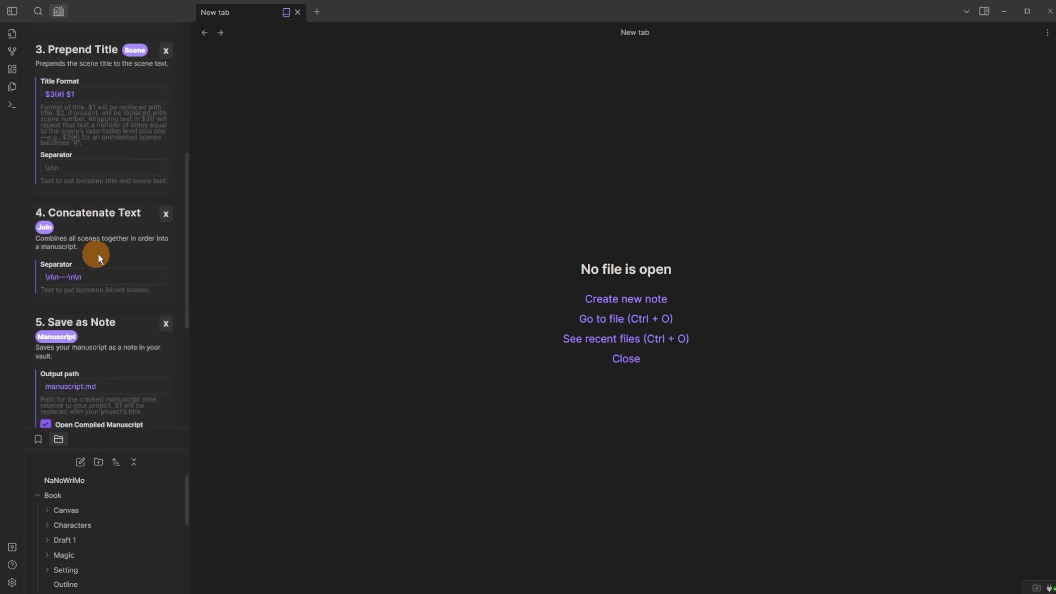
{"action": "scroll", "coordinate": [105, 228], "scroll_direction": "down", "scroll_amount": 2}
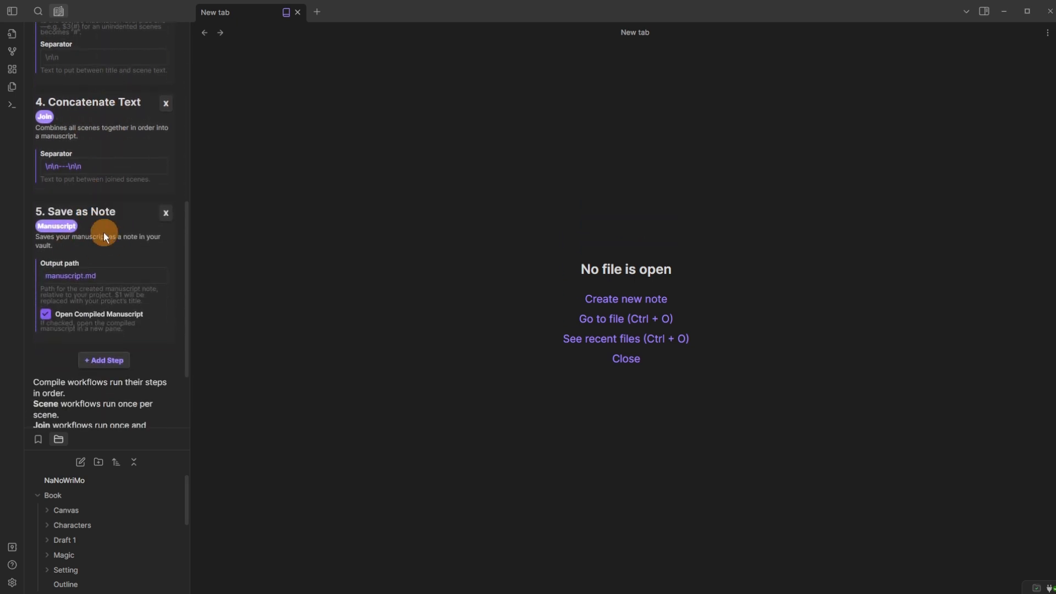
{"action": "scroll", "coordinate": [102, 232], "scroll_direction": "down", "scroll_amount": 2}
Step: Compile Draft 1 into manuscript.md and look through its first, Second and Thrid sections
{"action": "left_click", "coordinate": [55, 411]}
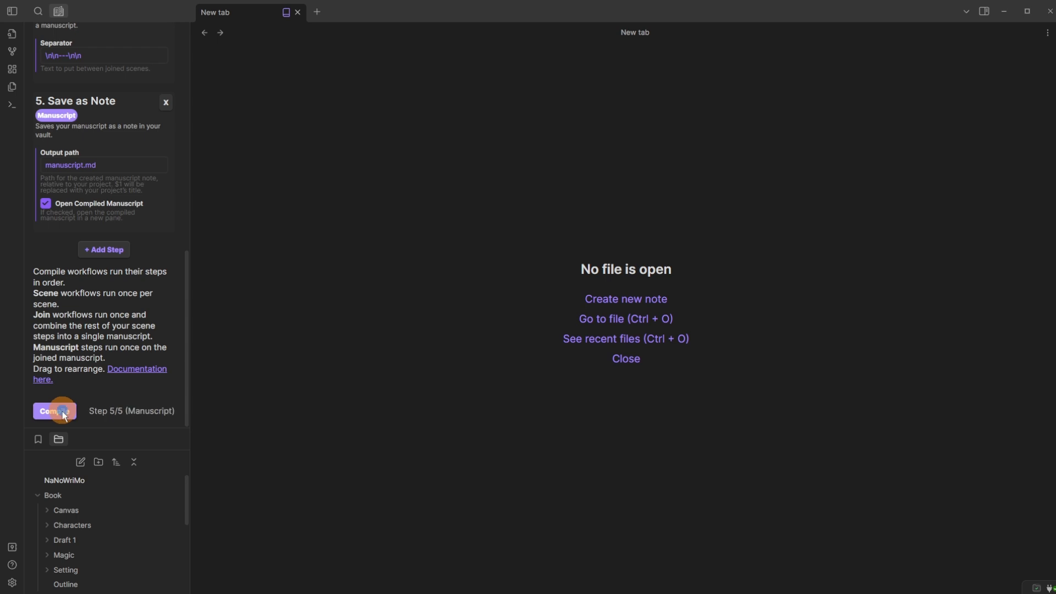
{"action": "left_click", "coordinate": [318, 147]}
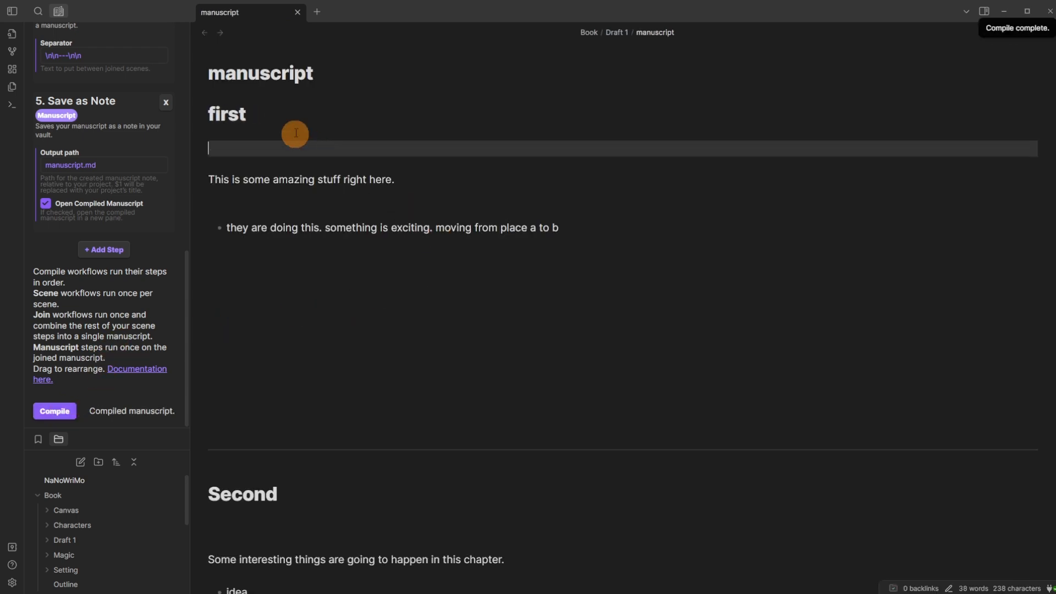
{"action": "left_click", "coordinate": [283, 116]}
{"action": "left_click", "coordinate": [325, 253]}
{"action": "scroll", "coordinate": [335, 249], "scroll_direction": "down", "scroll_amount": 6}
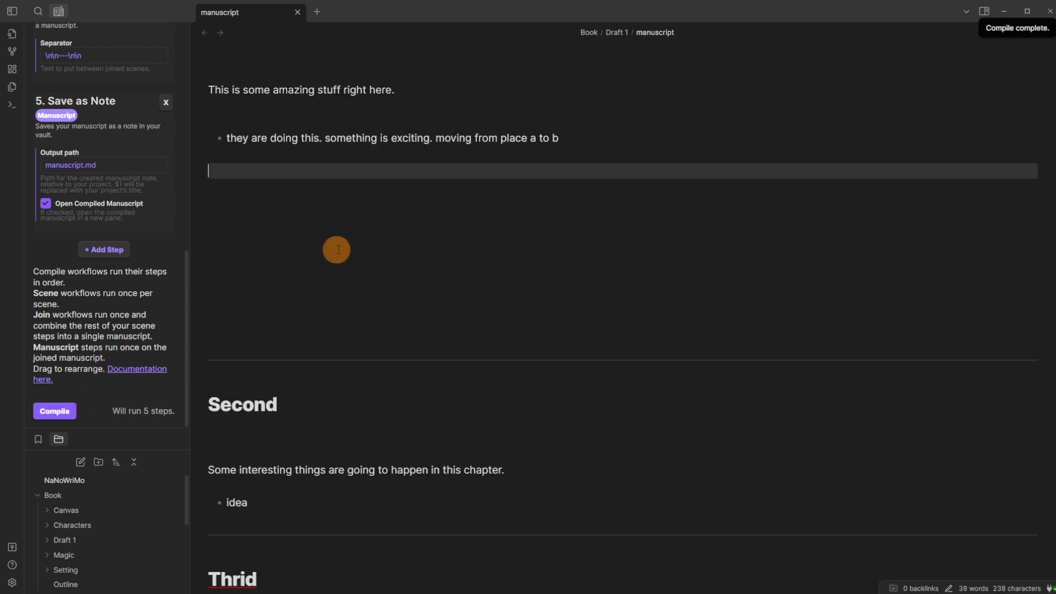
{"action": "left_click", "coordinate": [323, 163]}
{"action": "left_click", "coordinate": [327, 338]}
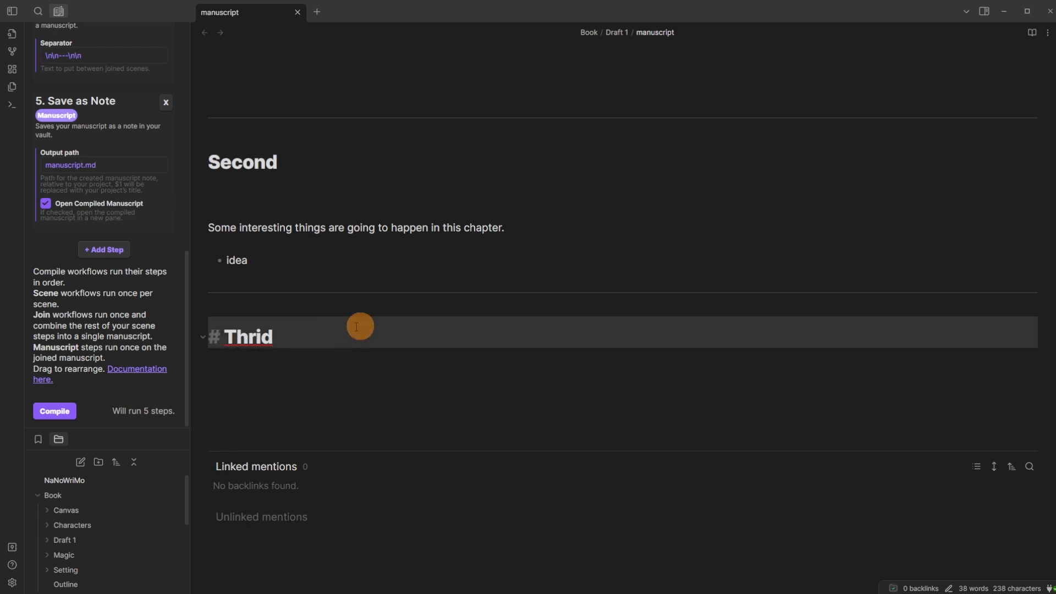
{"action": "scroll", "coordinate": [363, 310], "scroll_direction": "up", "scroll_amount": 6}
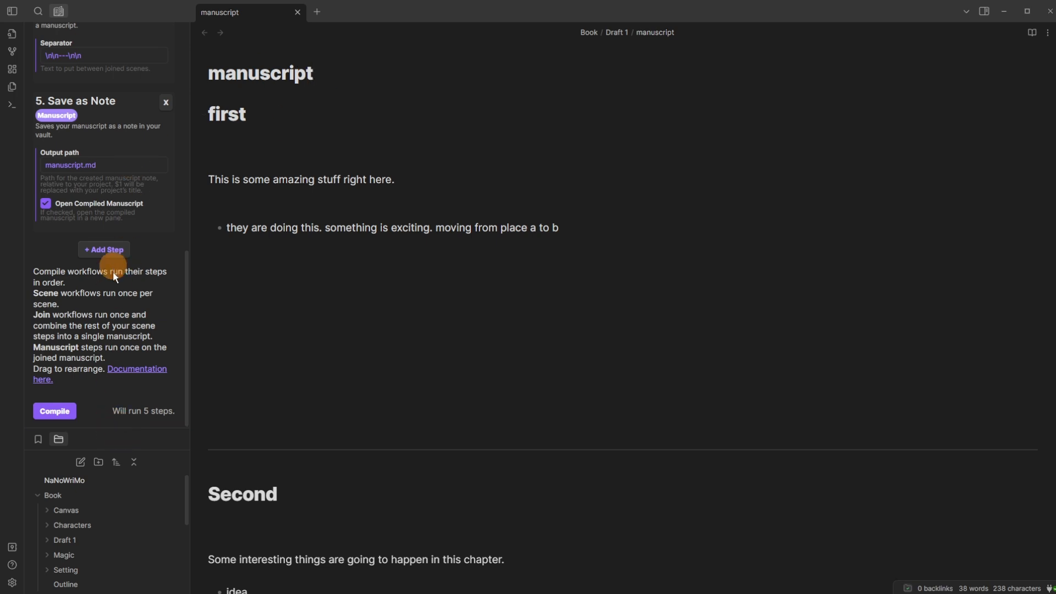
Step: Enlarge the file explorer, expand Draft 1 and export the manuscript note as a Word document (docx) with the Pandoc plugin
{"action": "left_click_drag", "start_coordinate": [116, 428], "coordinate": [115, 148]}
{"action": "left_click", "coordinate": [53, 260]}
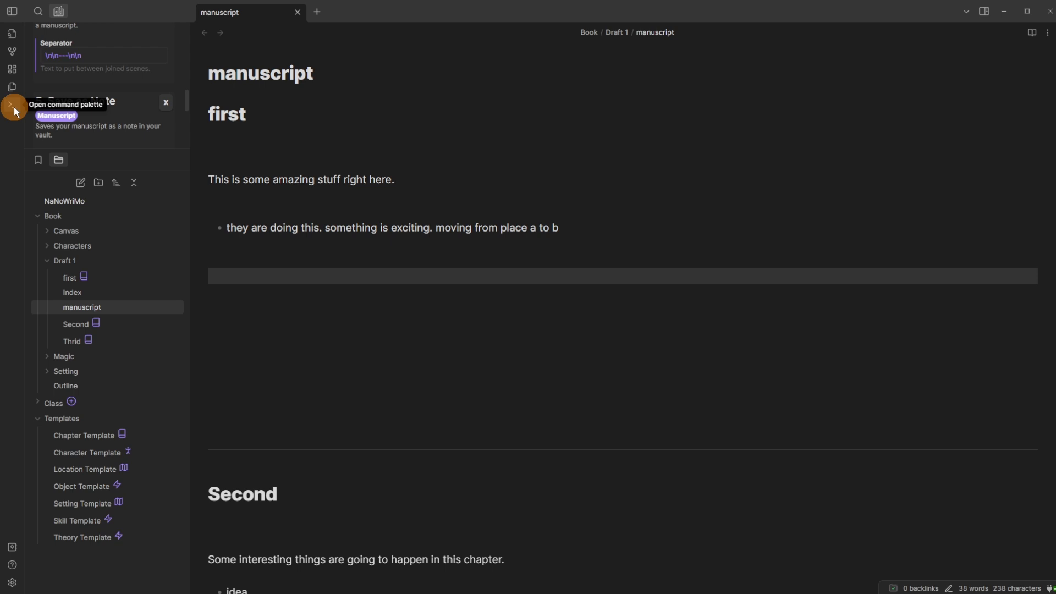
{"action": "left_click", "coordinate": [14, 110]}
{"action": "type", "text": "word"}
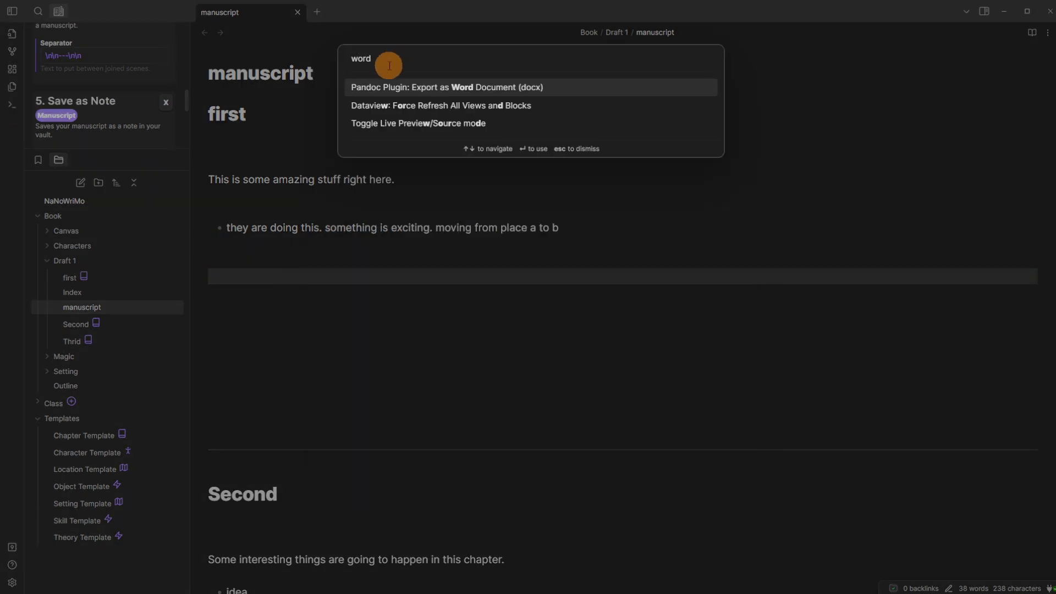
{"action": "left_click", "coordinate": [463, 88]}
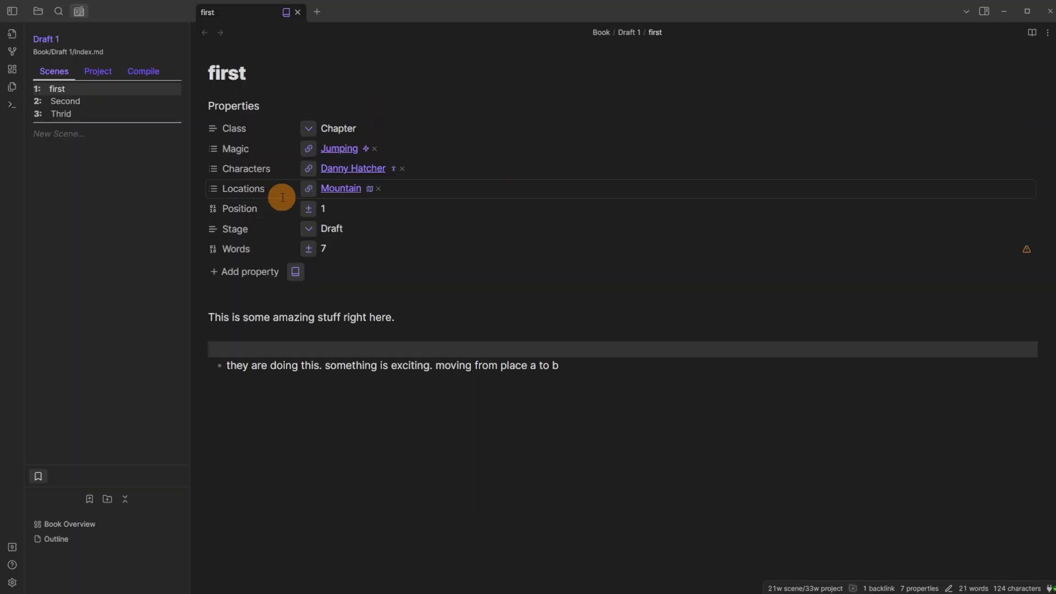
Step: Add Gizmo to the Characters property of the "first" scene, and briefly view the linked Gizmo note
{"action": "left_click", "coordinate": [308, 169]}
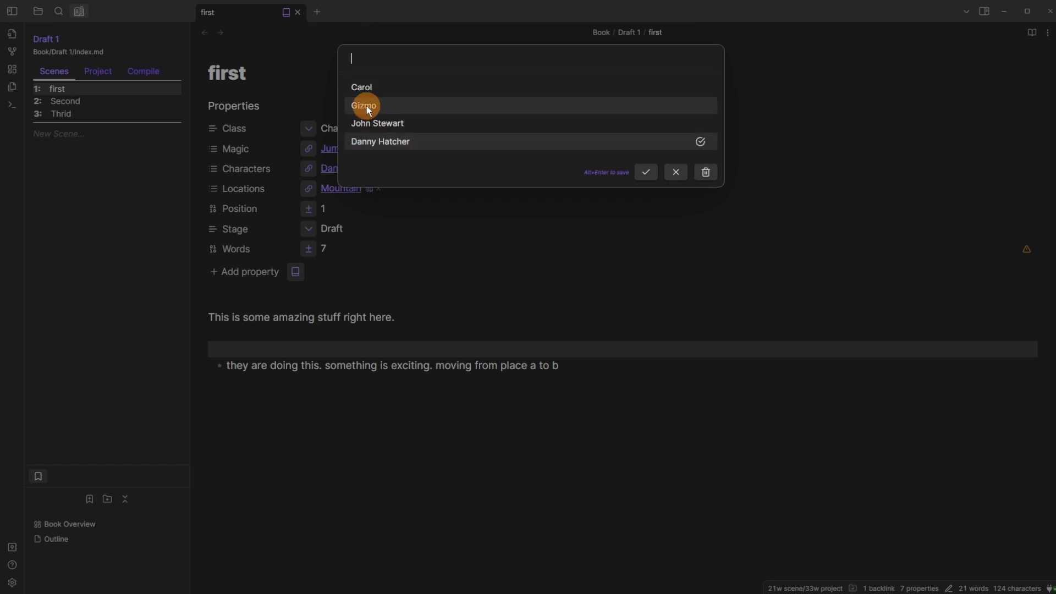
{"action": "left_click", "coordinate": [406, 107]}
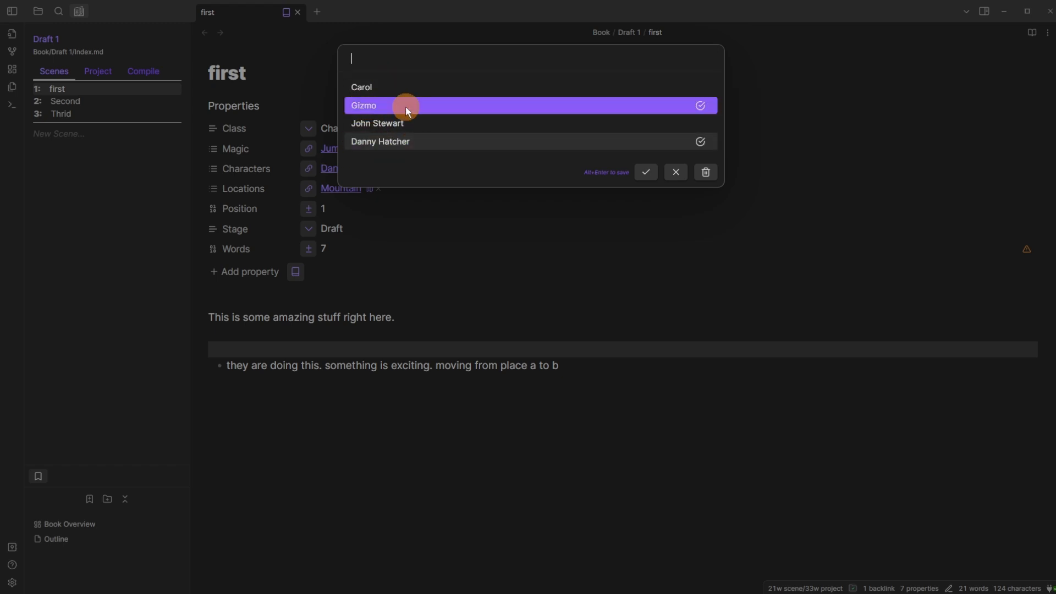
{"action": "left_click", "coordinate": [642, 173]}
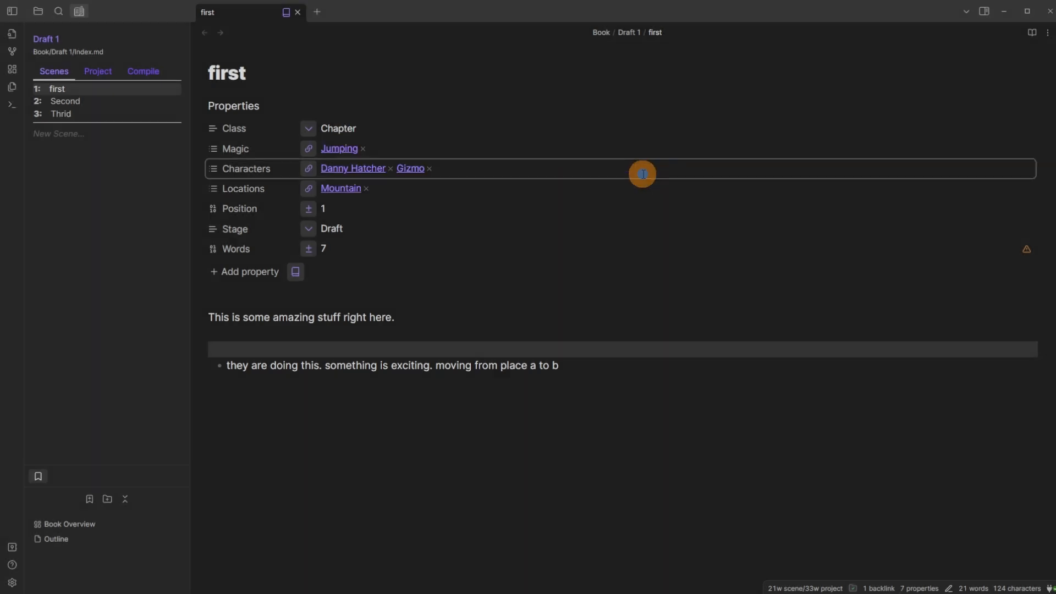
{"action": "left_click", "coordinate": [424, 168]}
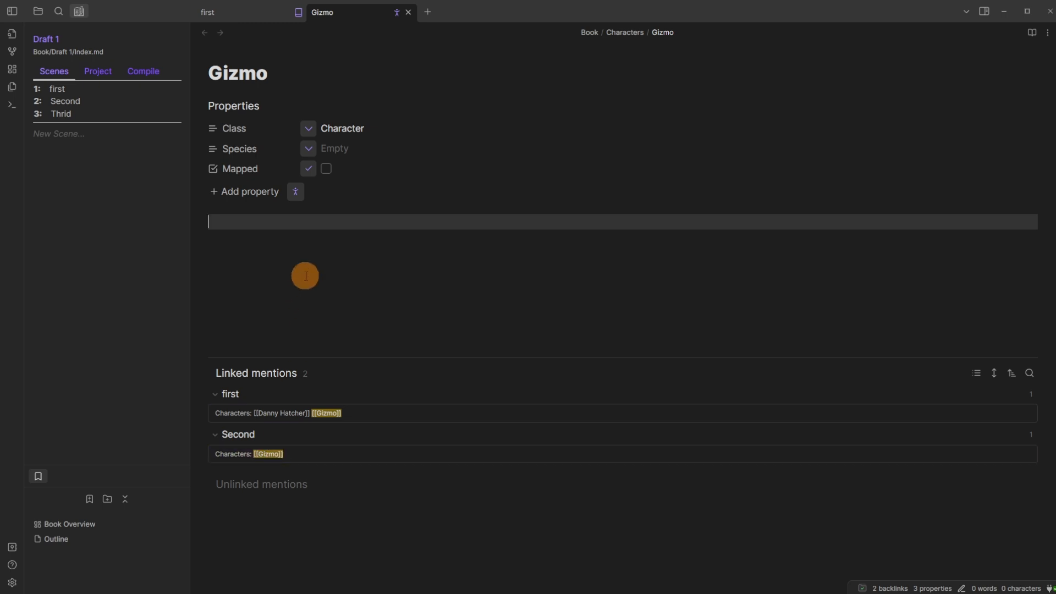
{"action": "key", "text": "ctrl+w"}
Step: Examine the available choices for the Locations and Magic properties of the "first" scene without changing them
{"action": "left_click", "coordinate": [308, 188]}
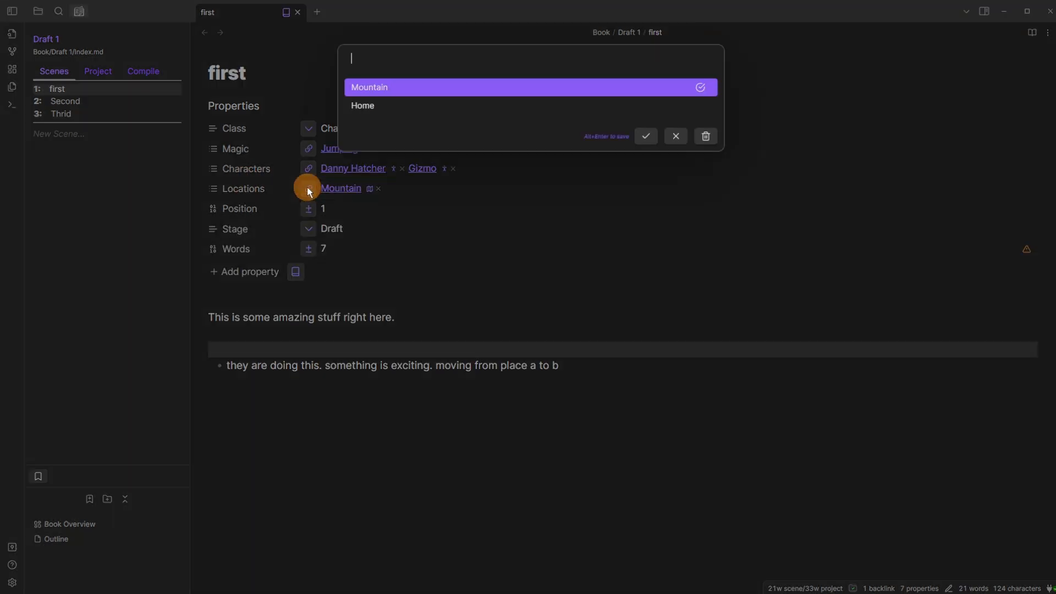
{"action": "left_click", "coordinate": [384, 324]}
{"action": "left_click", "coordinate": [309, 148]}
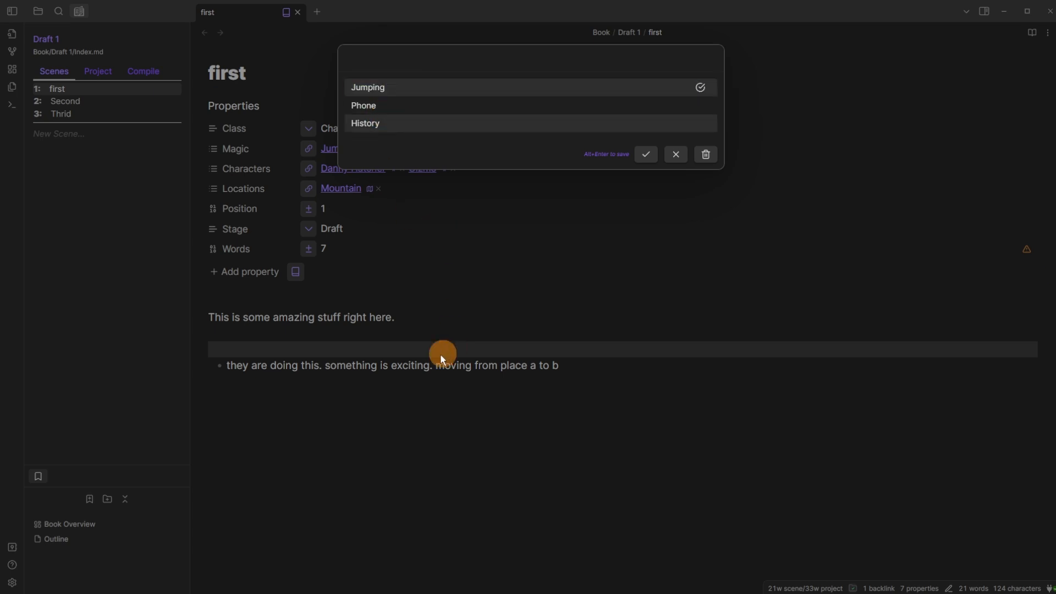
{"action": "left_click", "coordinate": [358, 335]}
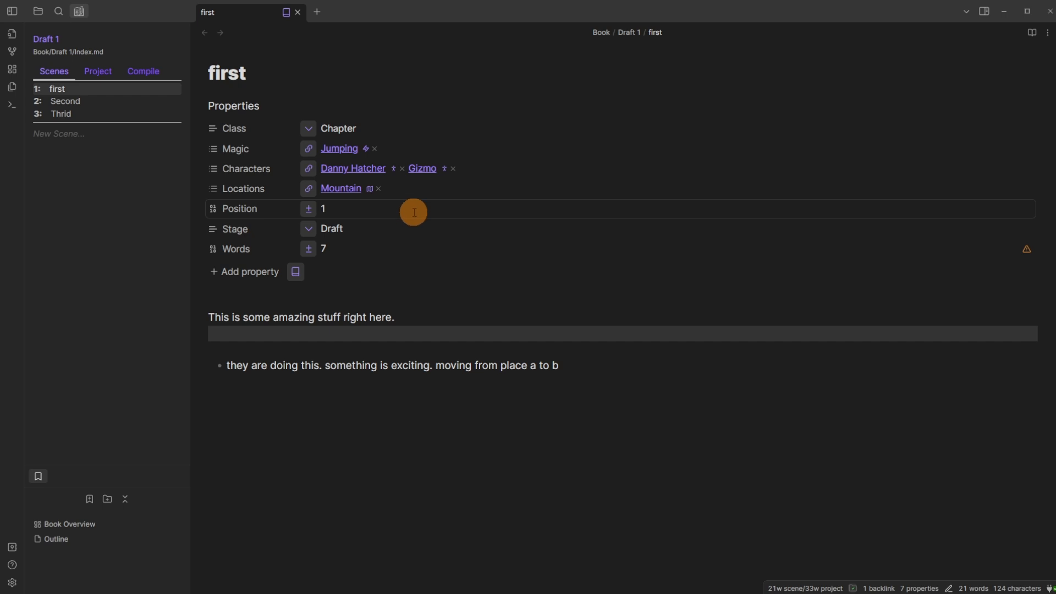
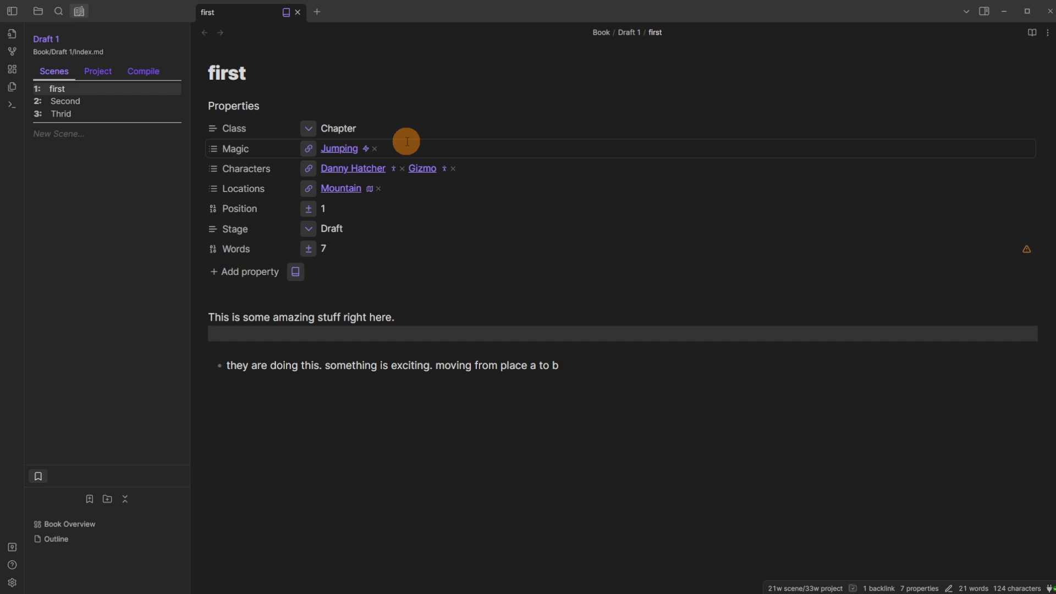
Step: Add blank lines below the opening sentence of the "first" scene and create a new Character note named "placeholder"
{"action": "scroll", "coordinate": [372, 344], "scroll_direction": "down", "scroll_amount": 2}
{"action": "key", "text": "Return"}
{"action": "key", "text": "Return"}
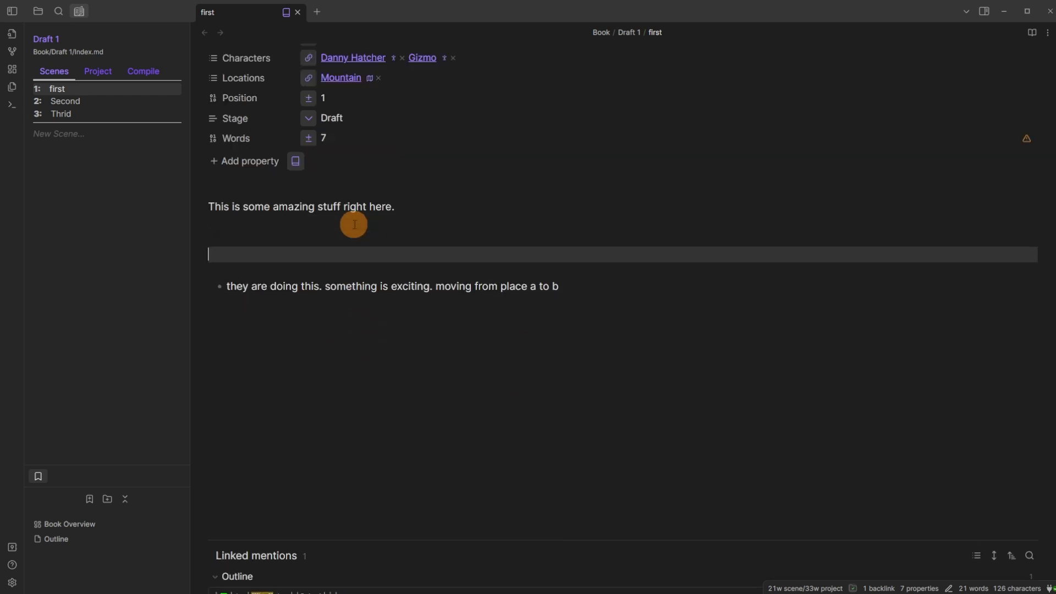
{"action": "key", "text": "alt+e"}
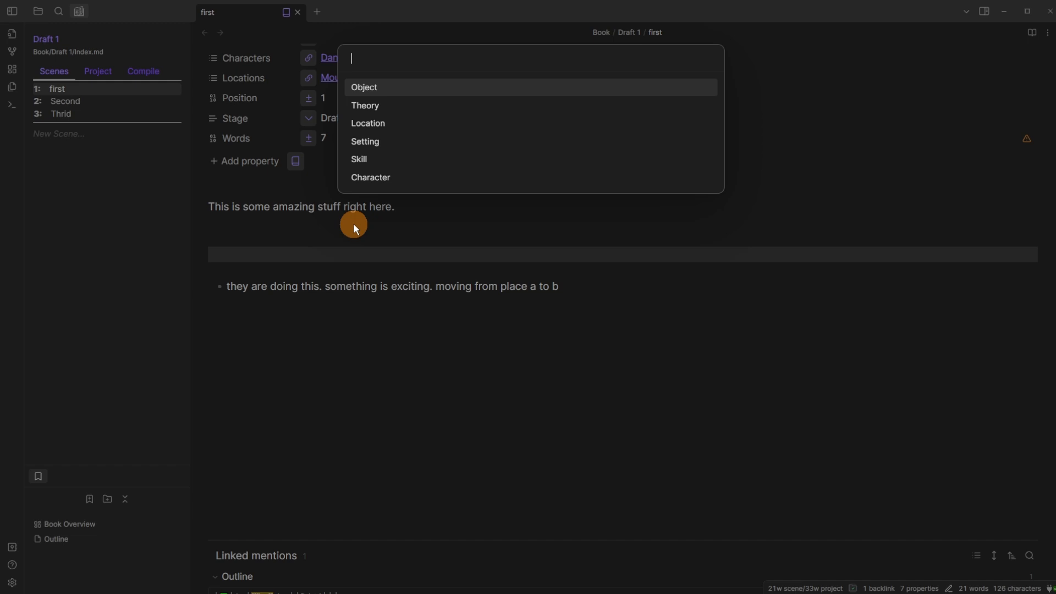
{"action": "type", "text": "ch"}
{"action": "key", "text": "Return"}
{"action": "type", "text": "placeholder"}
{"action": "key", "text": "Return"}
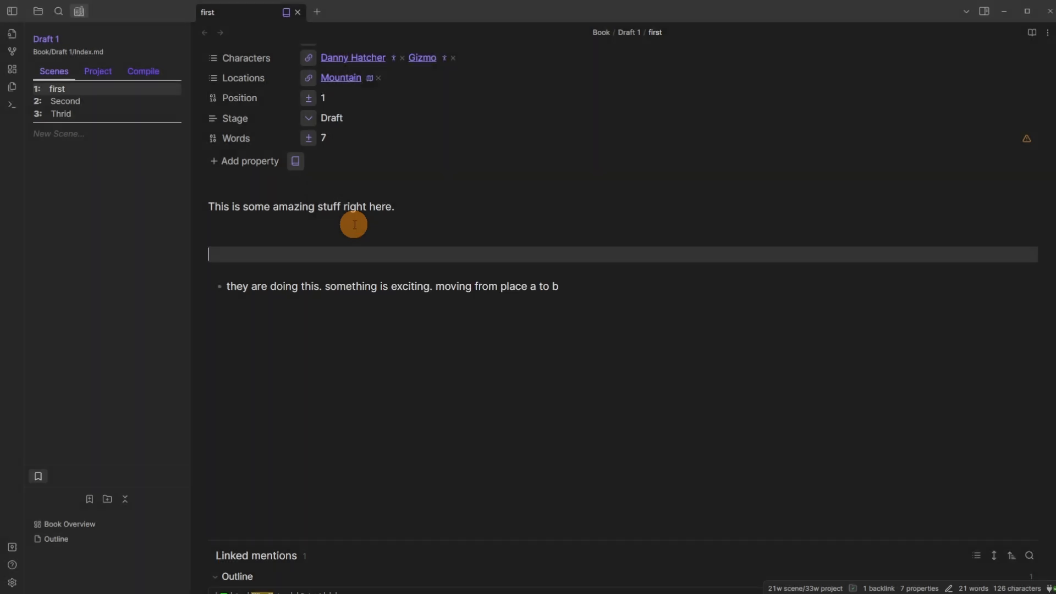
Step: Add placeholder to the scene's Characters property and insert a [[placeholder]] link above the bullet in the body text
{"action": "scroll", "coordinate": [354, 224], "scroll_direction": "up", "scroll_amount": 3}
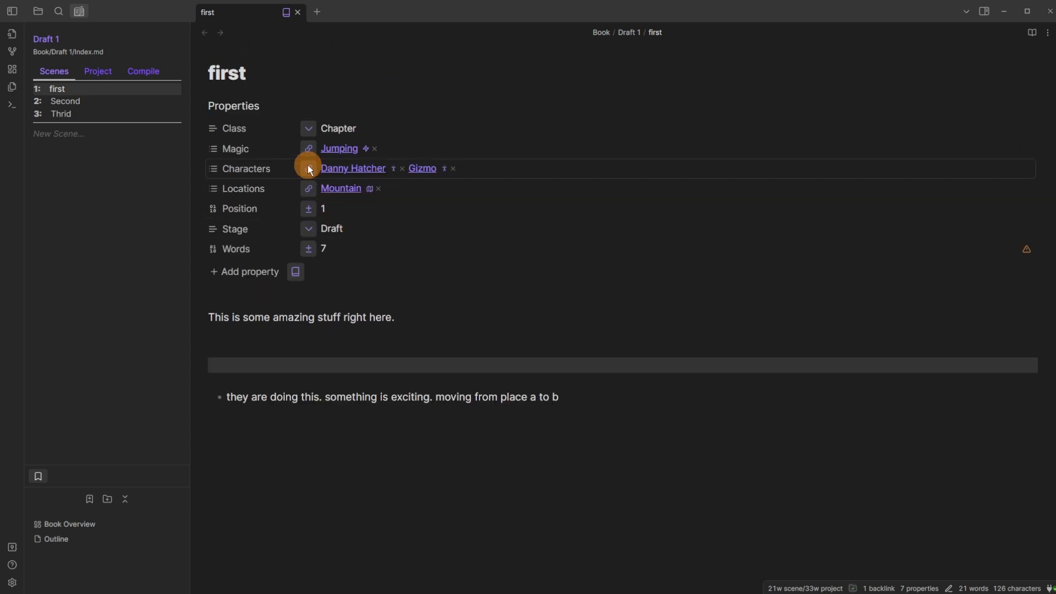
{"action": "left_click", "coordinate": [308, 169]}
{"action": "left_click", "coordinate": [473, 91]}
{"action": "left_click", "coordinate": [646, 190]}
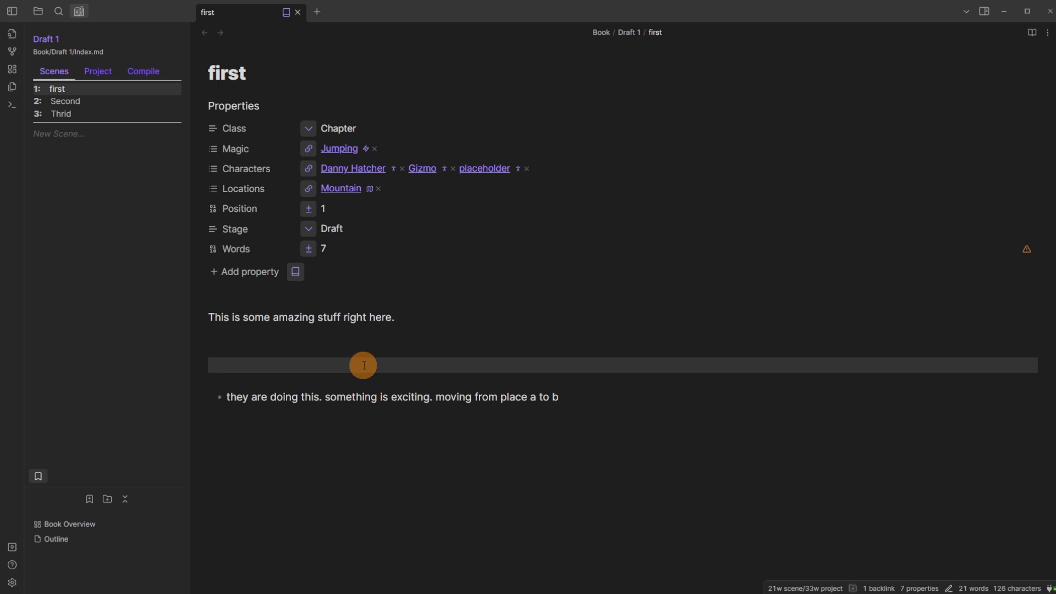
{"action": "type", "text": "[[place"}
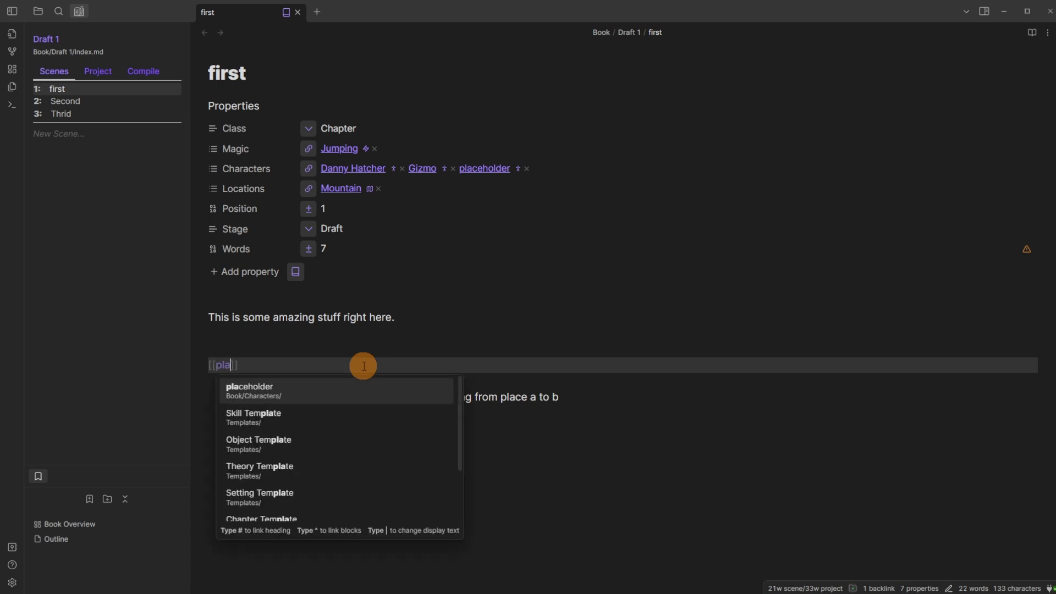
{"action": "key", "text": "Return"}
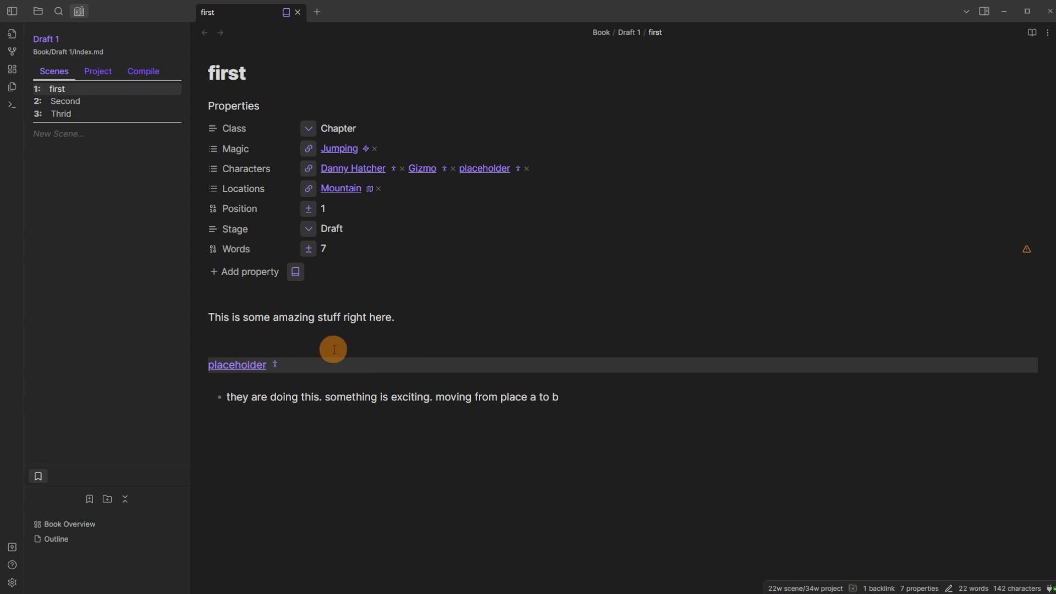
Step: Rename the placeholder note from its link in the scene body to the character's first name
{"action": "right_click", "coordinate": [248, 365]}
{"action": "left_click", "coordinate": [288, 249]}
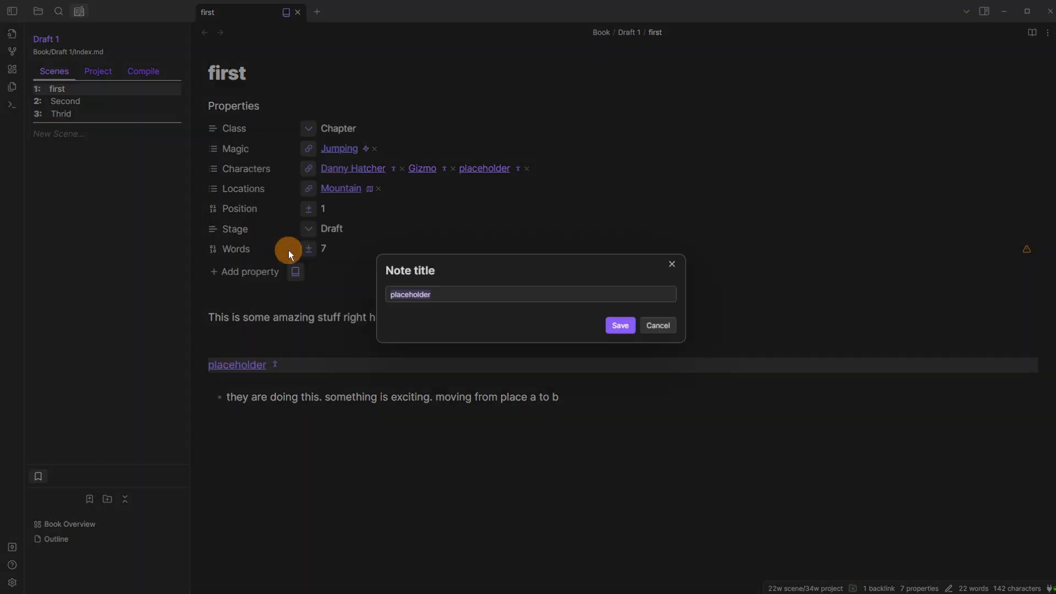
{"action": "type", "text": "Clive"}
{"action": "key", "text": "Return"}
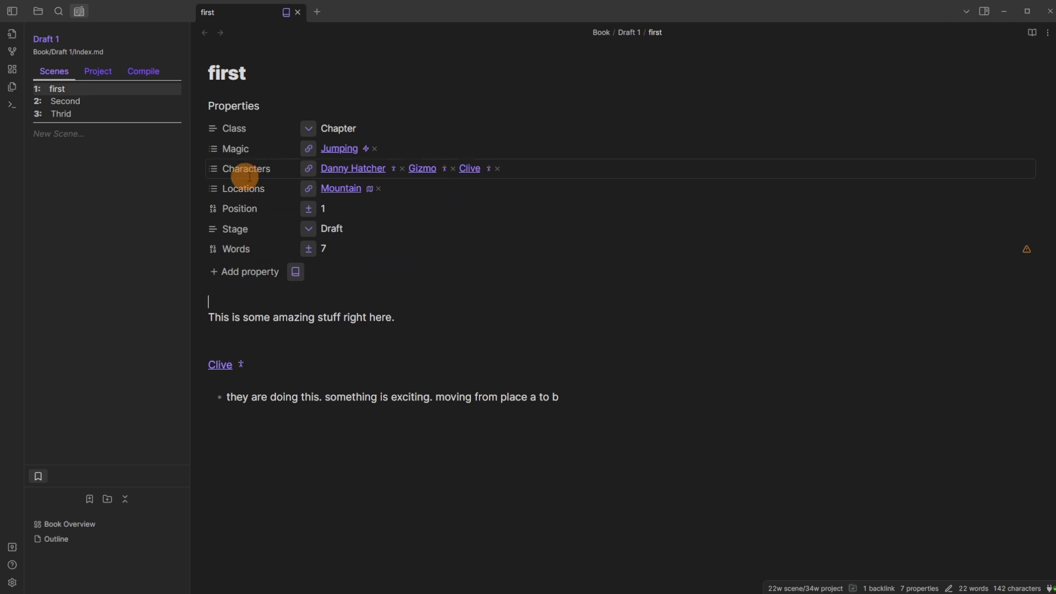
Step: Open the new character's note from its link in the "first" scene and set its Species to Human
{"action": "left_click", "coordinate": [223, 365]}
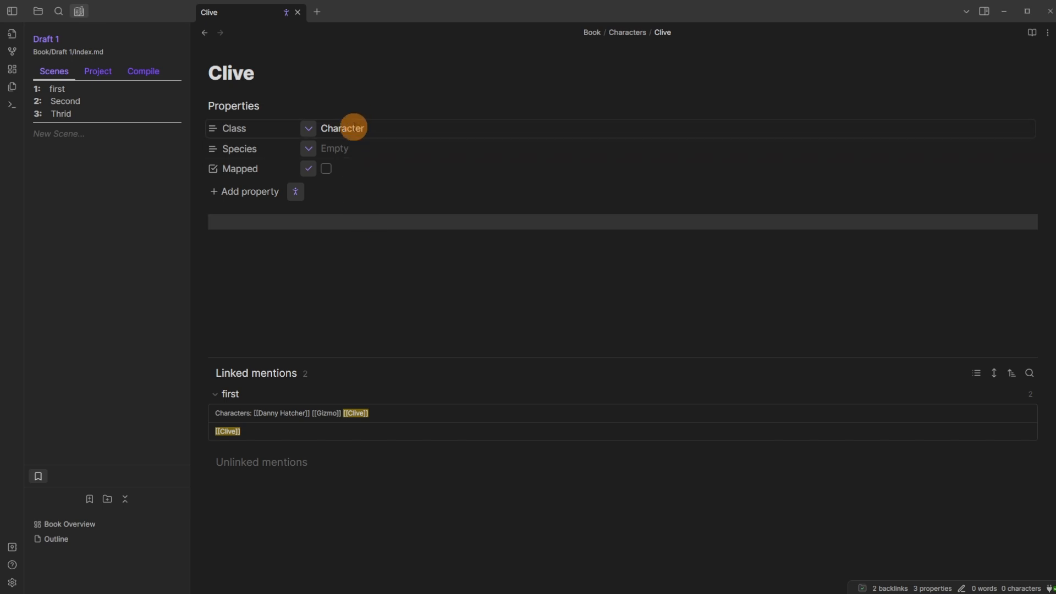
{"action": "left_click", "coordinate": [307, 148]}
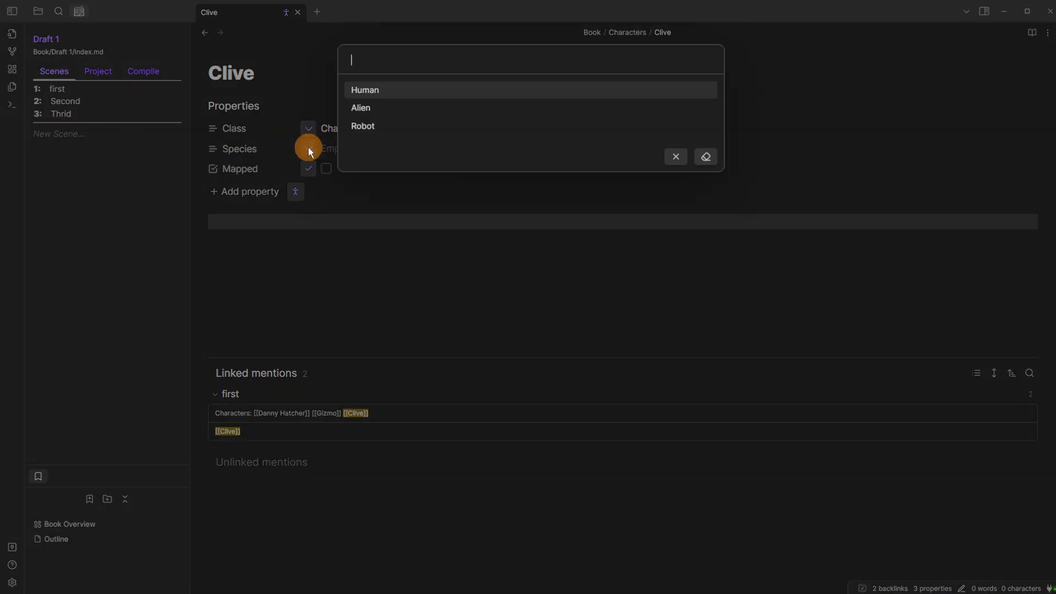
{"action": "left_click", "coordinate": [376, 89]}
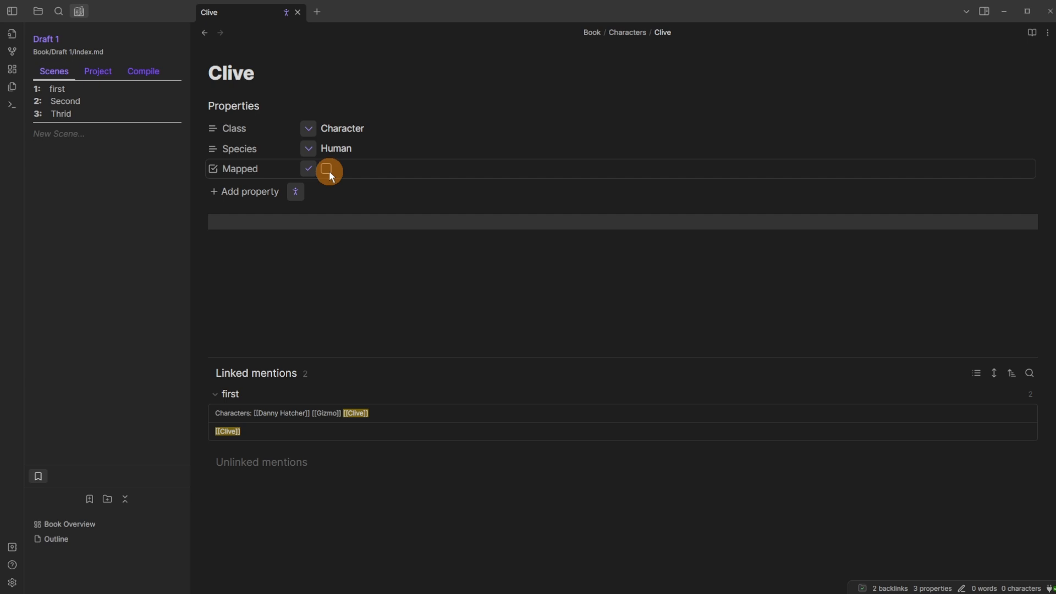
Step: Return to the "first" scene and expand its properties above the scene text
{"action": "left_click", "coordinate": [205, 32]}
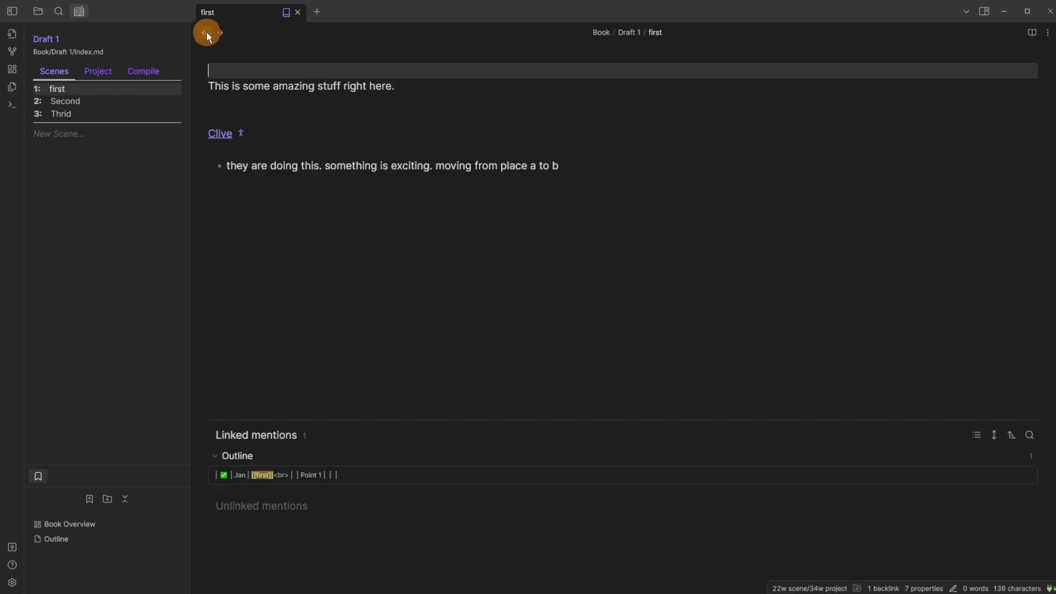
{"action": "left_click", "coordinate": [268, 113]}
{"action": "scroll", "coordinate": [269, 121], "scroll_direction": "up", "scroll_amount": 2}
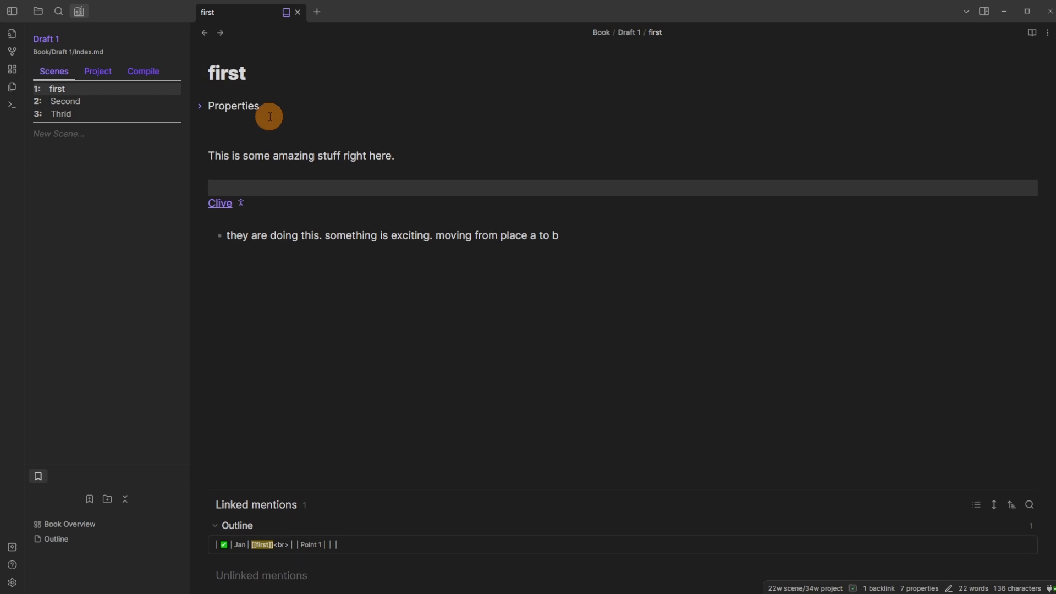
{"action": "left_click", "coordinate": [213, 105]}
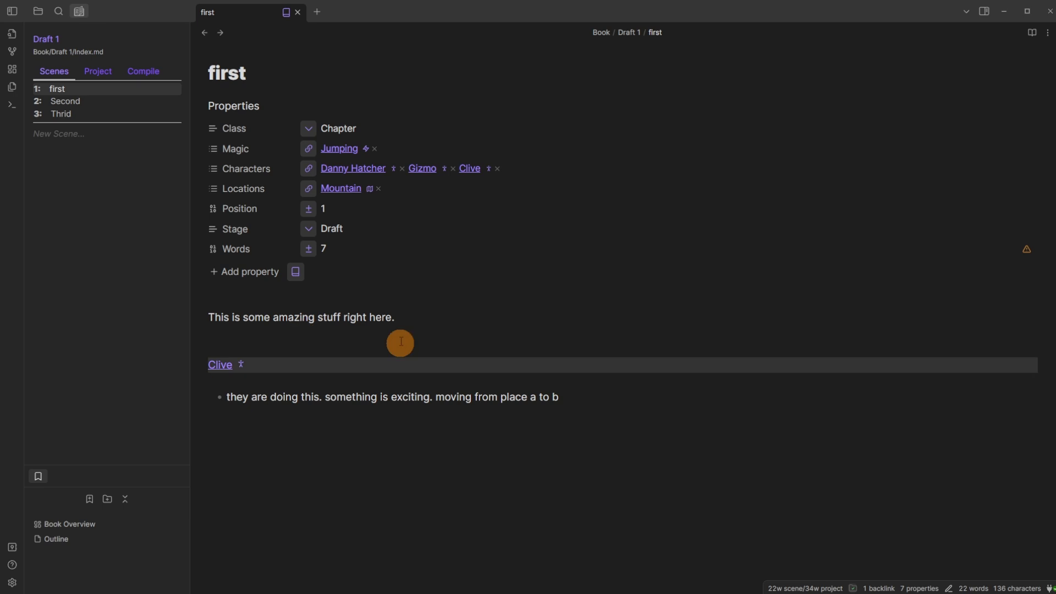
Step: Open the graph view and move the Outline, first and Second nodes around to examine their connections
{"action": "left_click", "coordinate": [12, 51]}
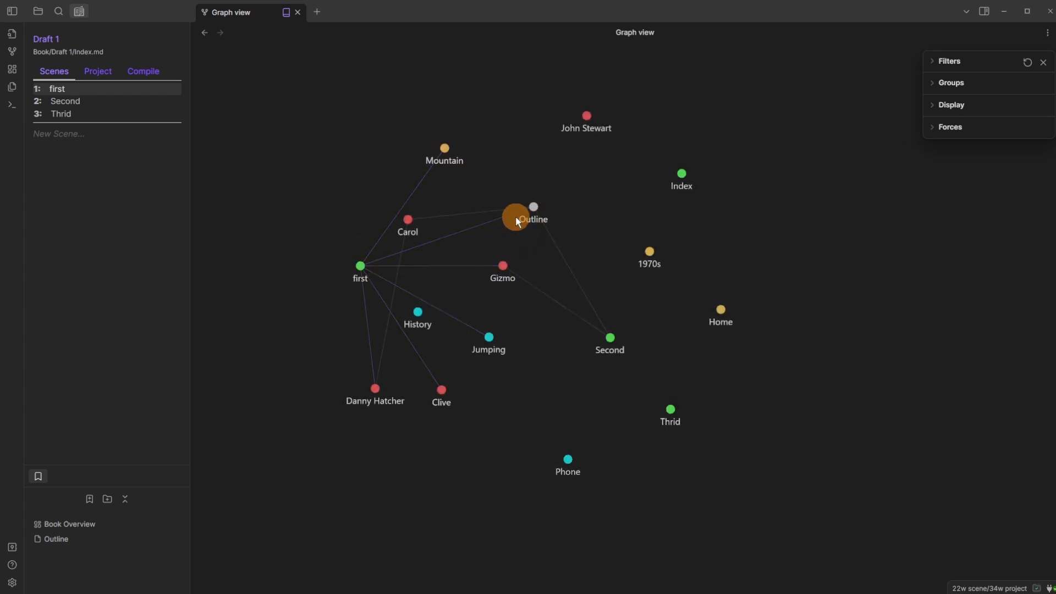
{"action": "left_click_drag", "start_coordinate": [549, 225], "coordinate": [526, 170]}
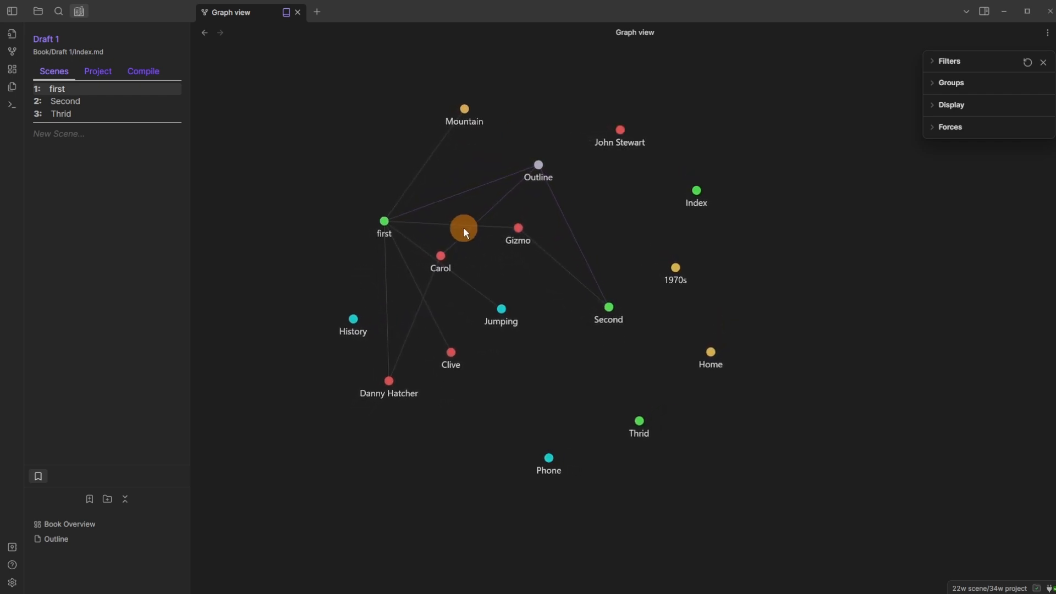
{"action": "left_click_drag", "start_coordinate": [387, 228], "coordinate": [297, 173]}
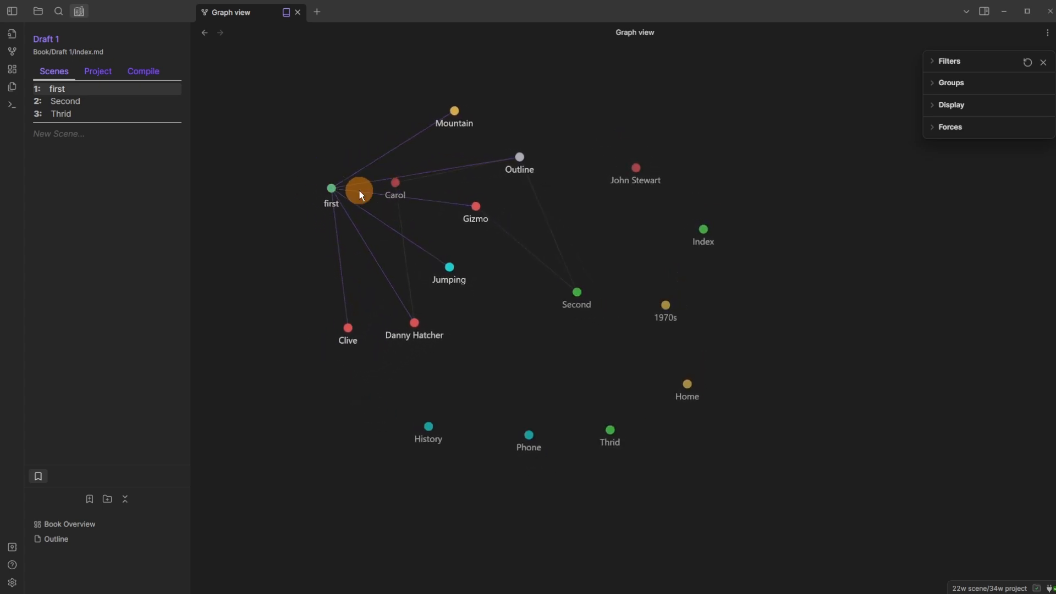
{"action": "left_click_drag", "start_coordinate": [589, 302], "coordinate": [616, 324]}
Step: Show the graph's filter settings and examine the path:Book search filter without changing it
{"action": "left_click", "coordinate": [934, 62]}
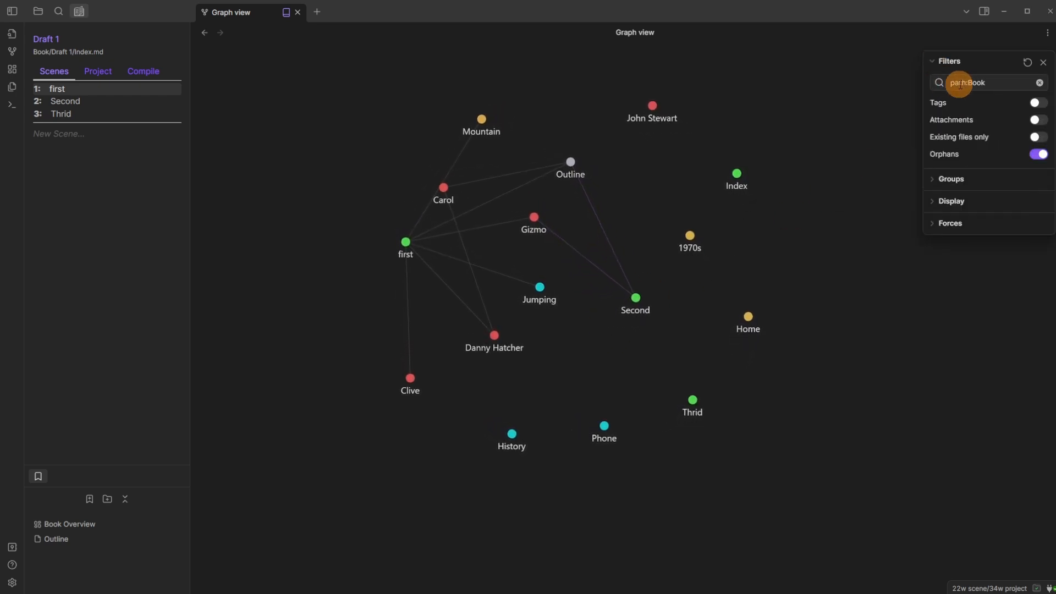
{"action": "left_click", "coordinate": [982, 82]}
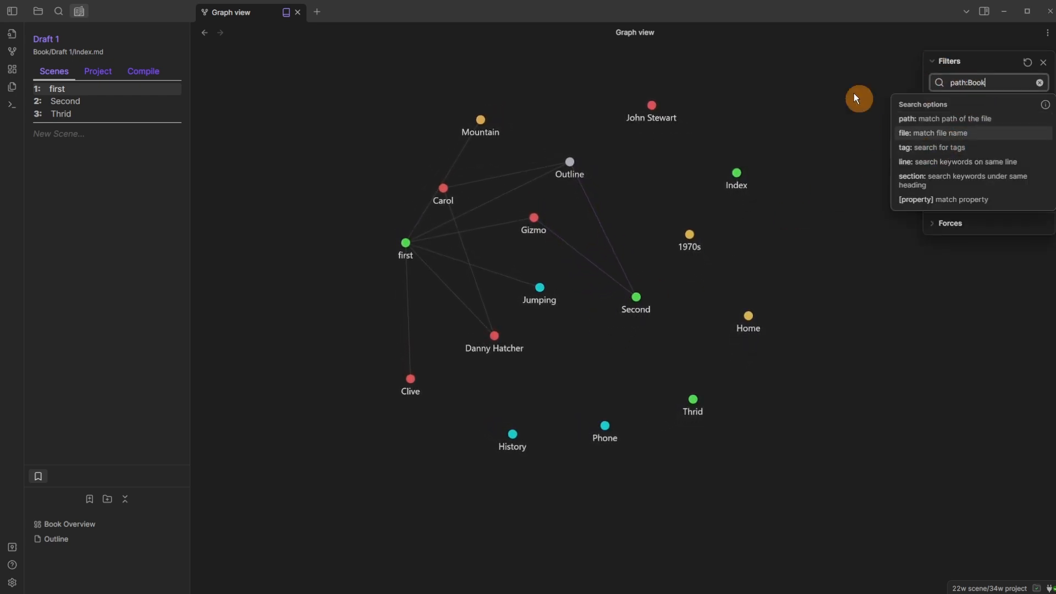
{"action": "left_click", "coordinate": [972, 63]}
{"action": "left_click", "coordinate": [962, 65]}
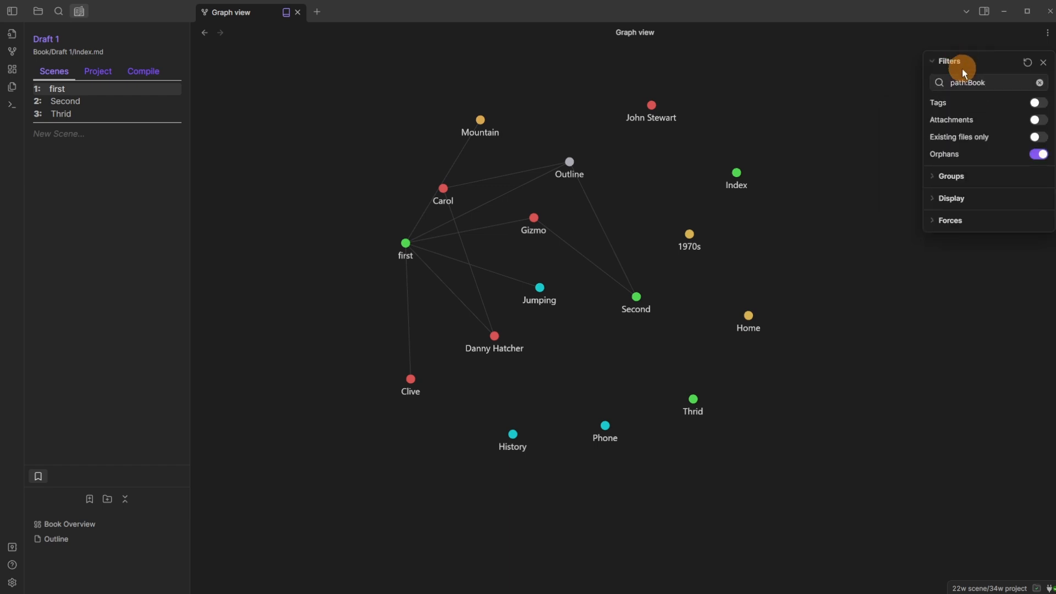
Step: Recolour the path:Book/Characters graph group to red with RGB 194, 15, 15, and check the Draft 1 group's path query
{"action": "left_click", "coordinate": [960, 181]}
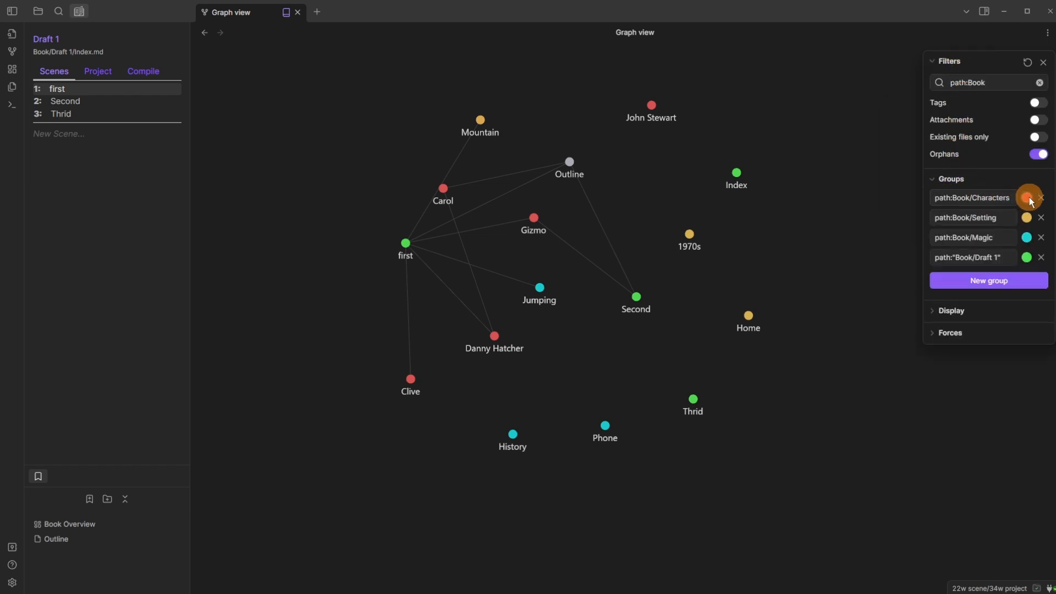
{"action": "left_click", "coordinate": [1030, 199]}
{"action": "left_click", "coordinate": [1000, 243]}
{"action": "left_click", "coordinate": [1021, 225]}
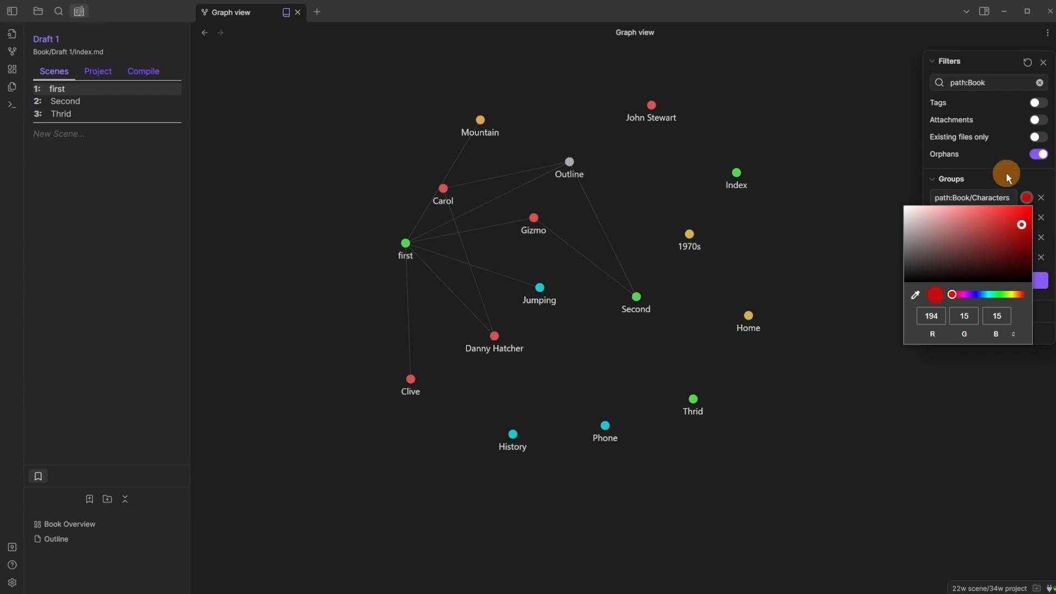
{"action": "left_click", "coordinate": [1049, 210]}
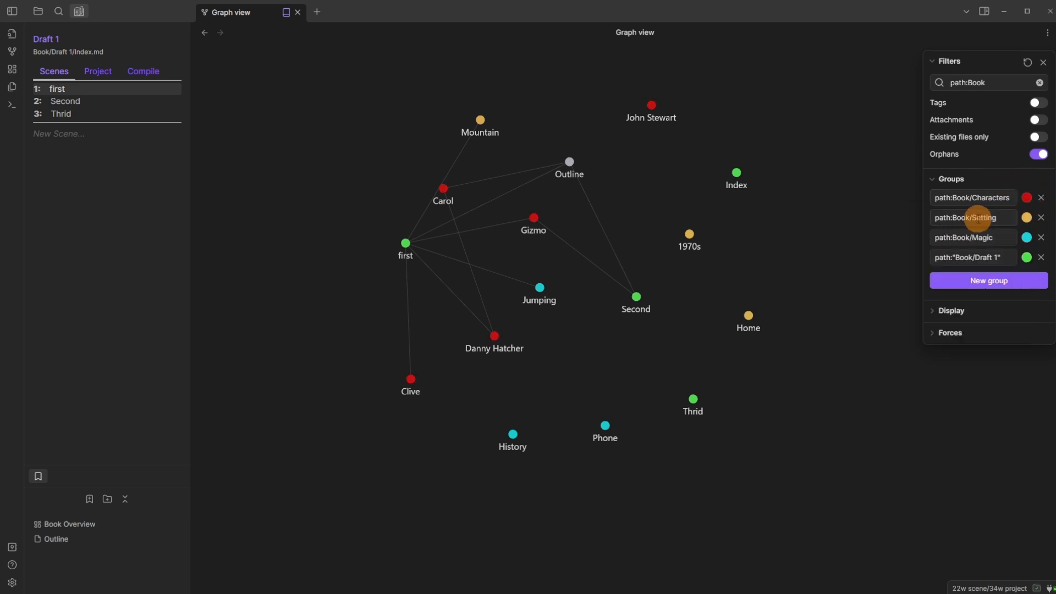
{"action": "left_click", "coordinate": [986, 257]}
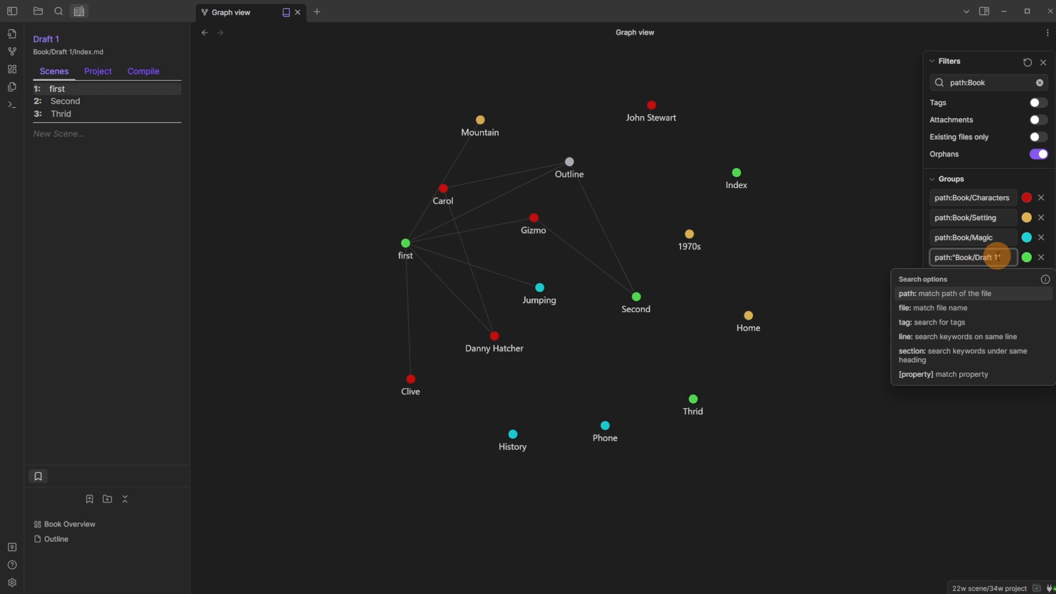
{"action": "left_click", "coordinate": [928, 248]}
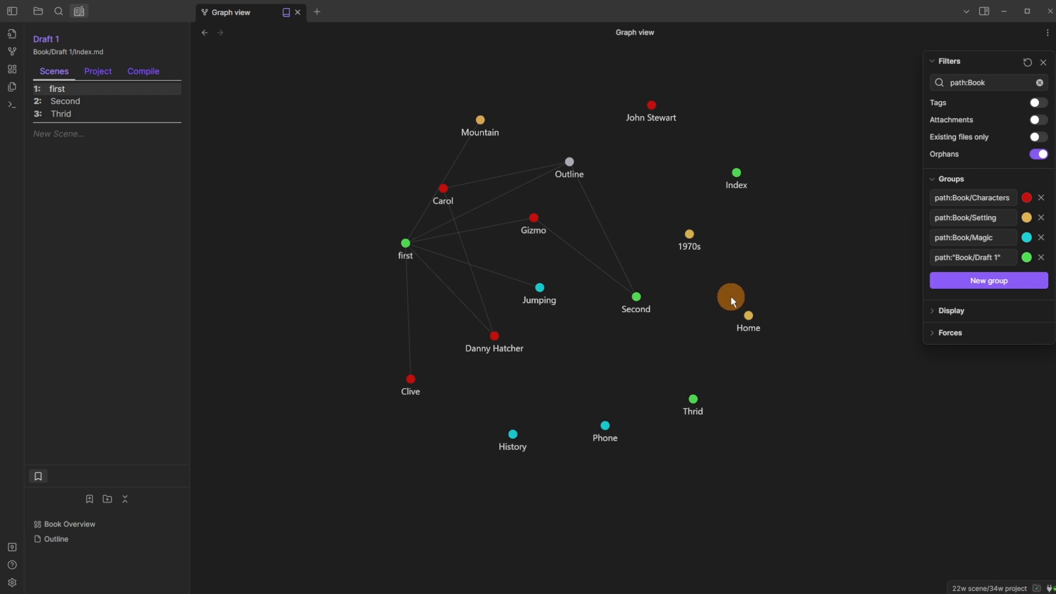
Step: View the note of the character node linked to Outline, return to the graph and shift its nodes around to examine the links
{"action": "left_click", "coordinate": [443, 189]}
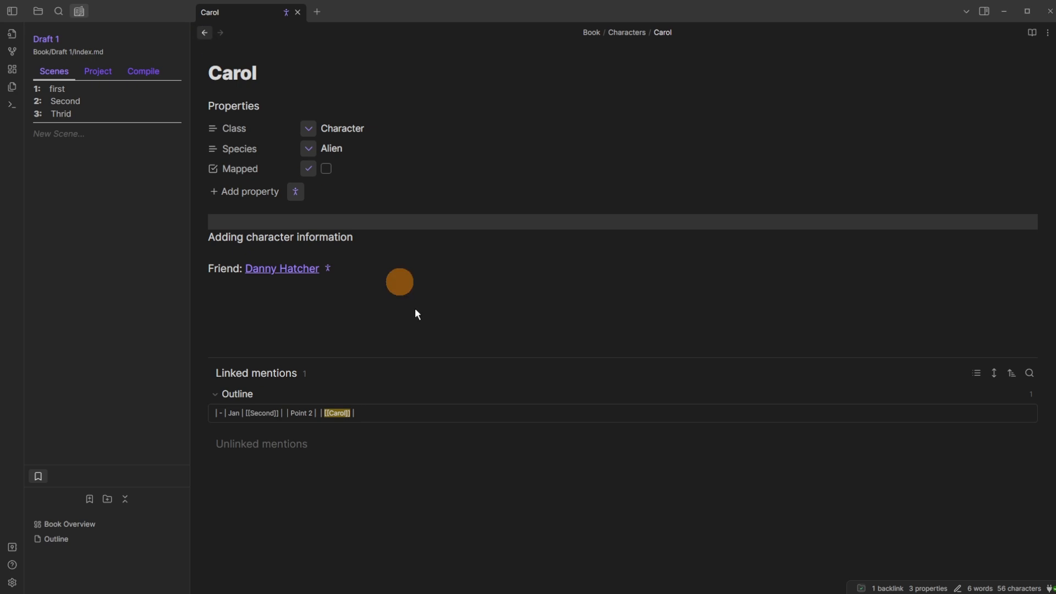
{"action": "left_click", "coordinate": [205, 33]}
{"action": "left_click_drag", "start_coordinate": [635, 346], "coordinate": [584, 291]}
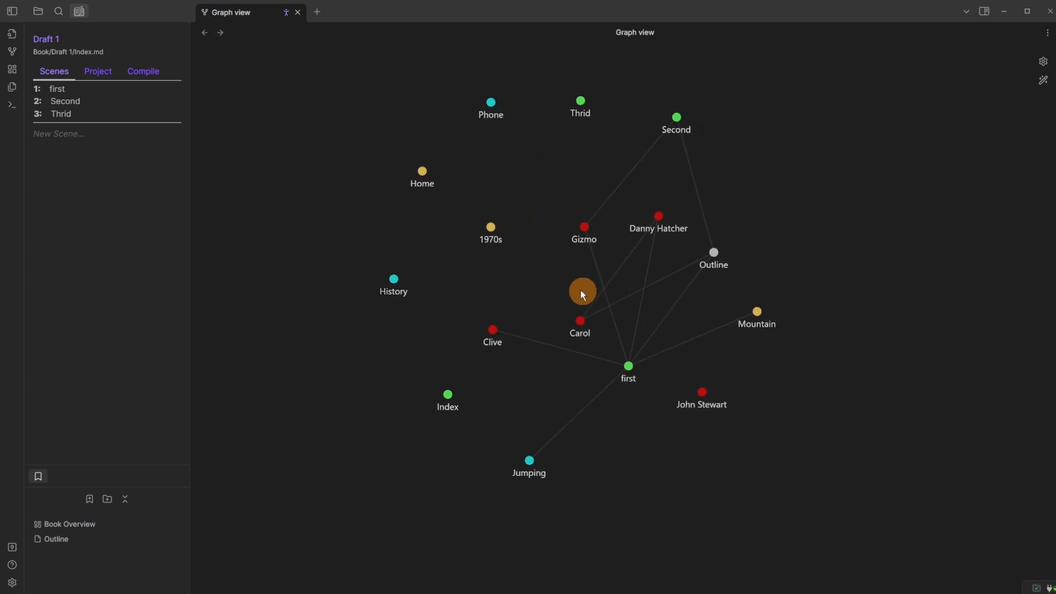
{"action": "left_click_drag", "start_coordinate": [591, 337], "coordinate": [515, 269]}
{"action": "left_click_drag", "start_coordinate": [539, 196], "coordinate": [544, 261]}
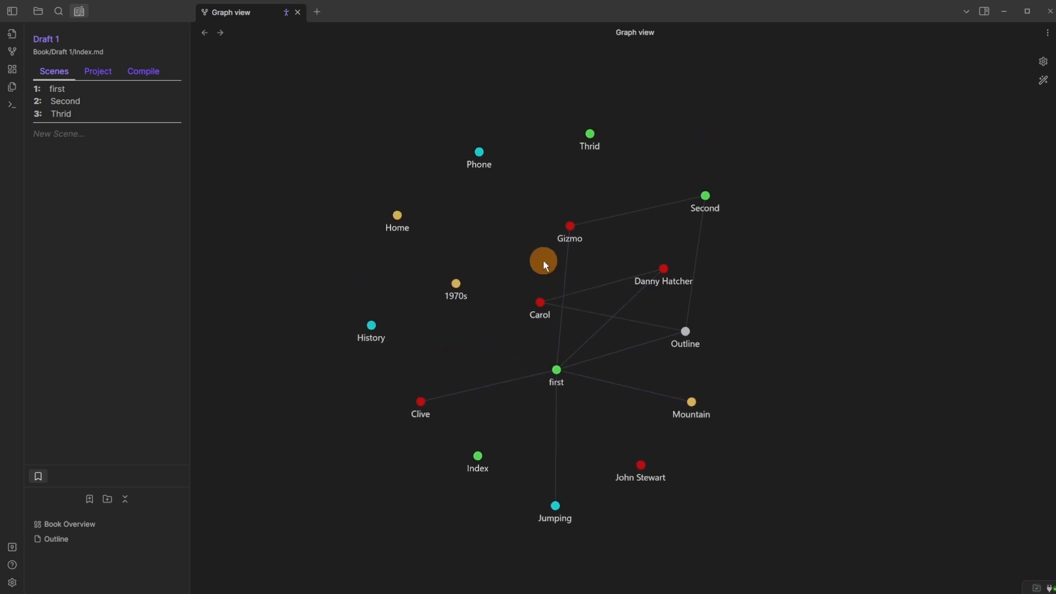